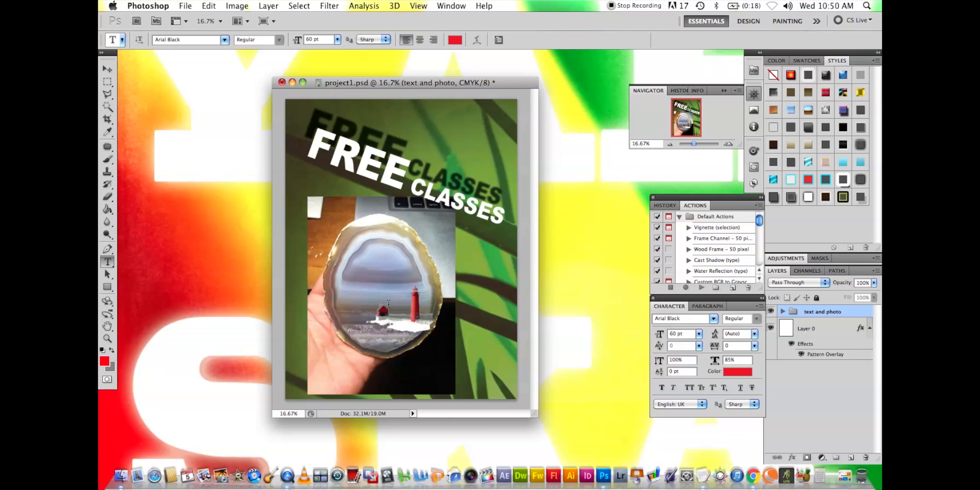
- Open the recent file Agate-GrandHaven.jpg and compare its color mode with that of project1.psd
click(185, 6)
mouse_move(205, 69)
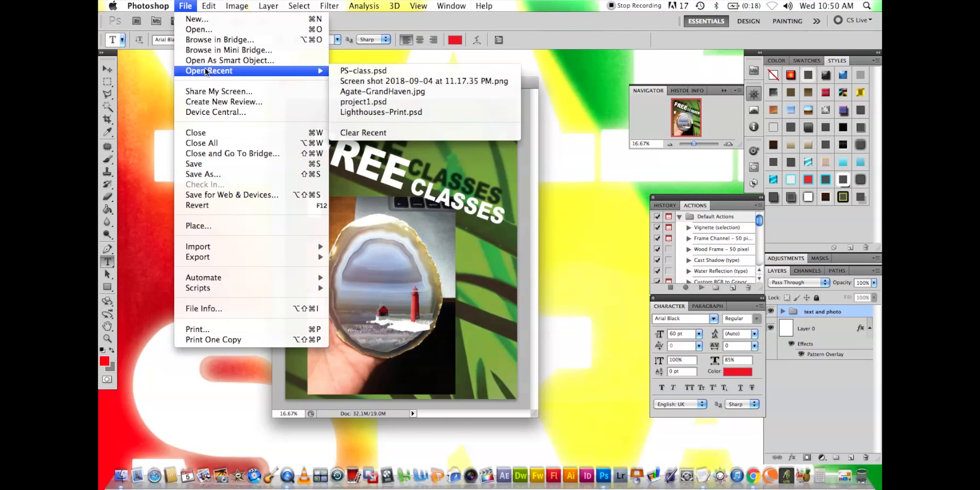
click(449, 92)
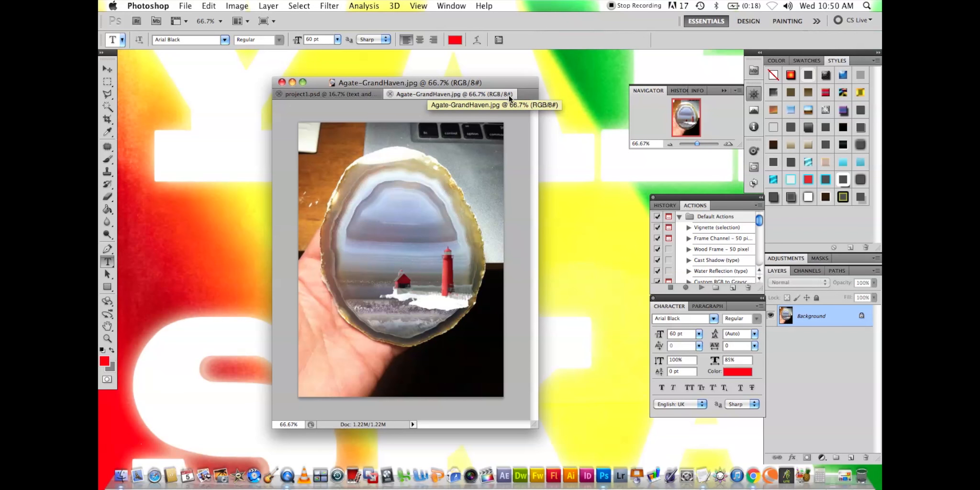
click(362, 97)
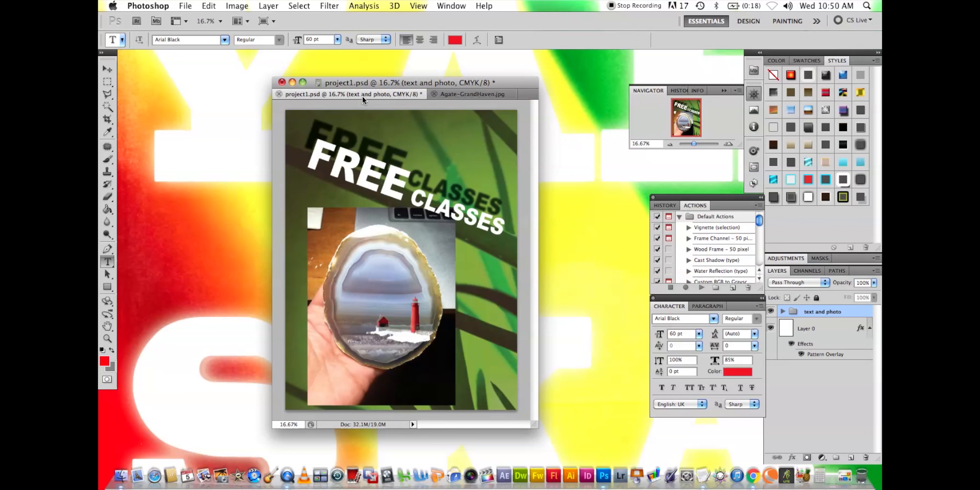
click(472, 95)
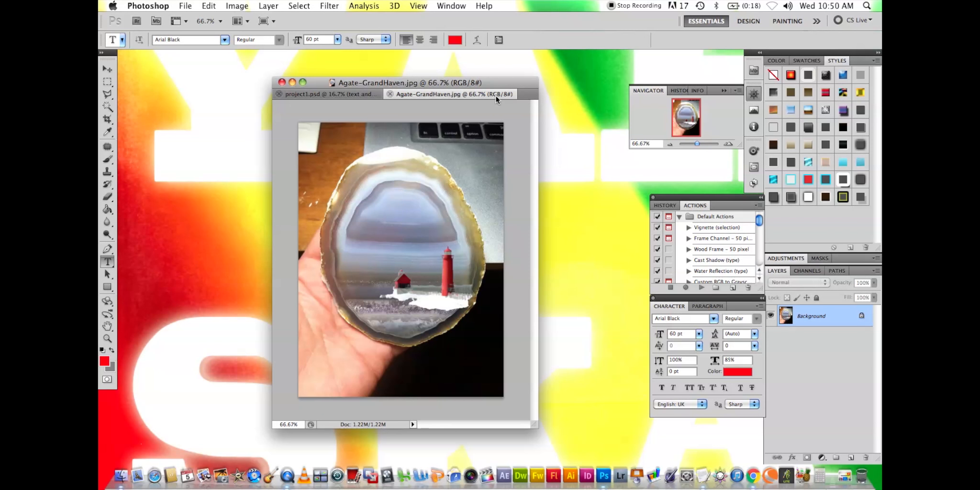
click(363, 95)
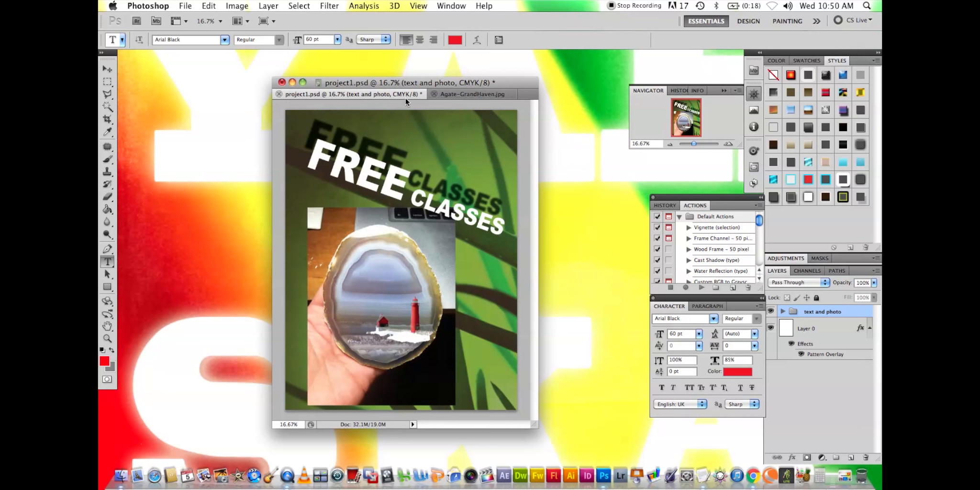
click(491, 94)
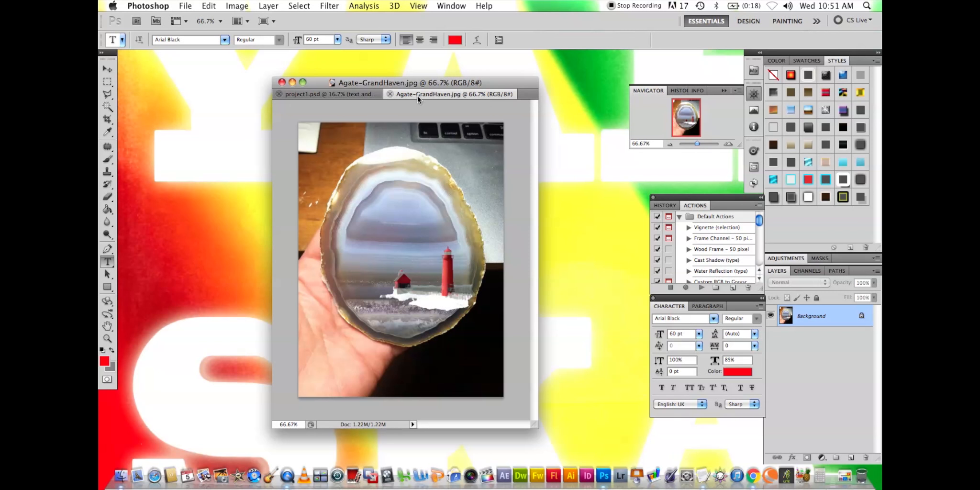
- Float Agate-GrandHaven.jpg in its own window and convert it to CMYK Color, accepting the profile conversion
drag(418, 92, 390, 123)
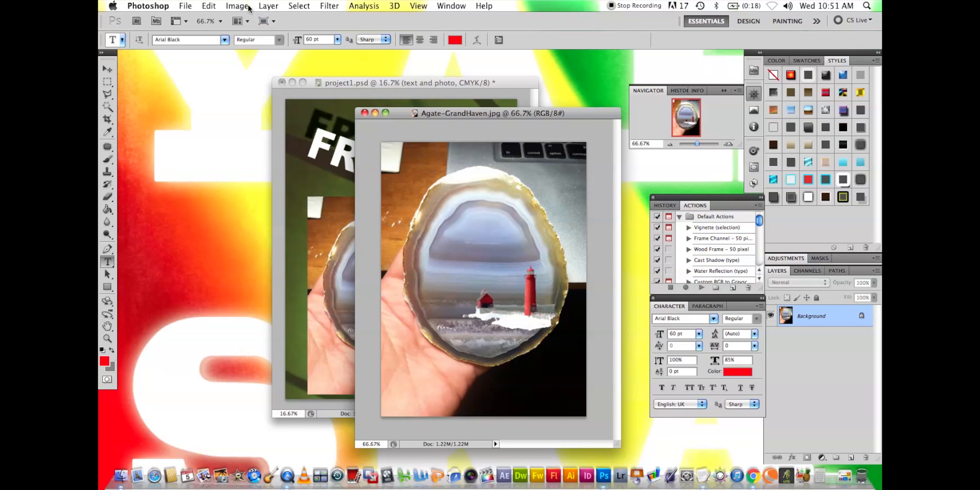
click(269, 6)
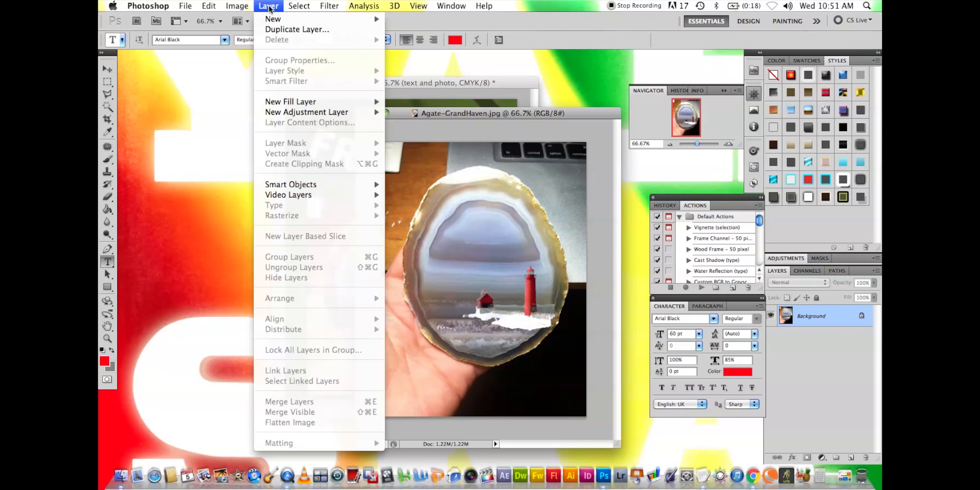
mouse_move(234, 6)
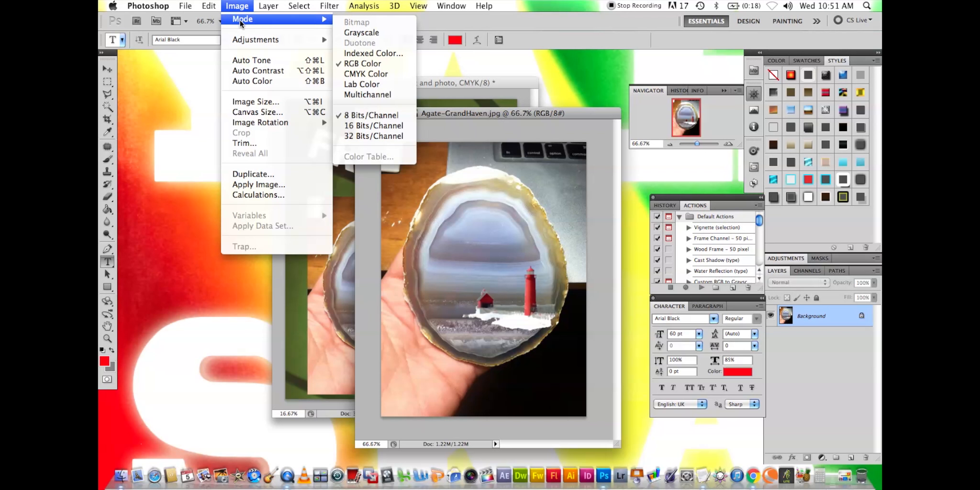
click(373, 77)
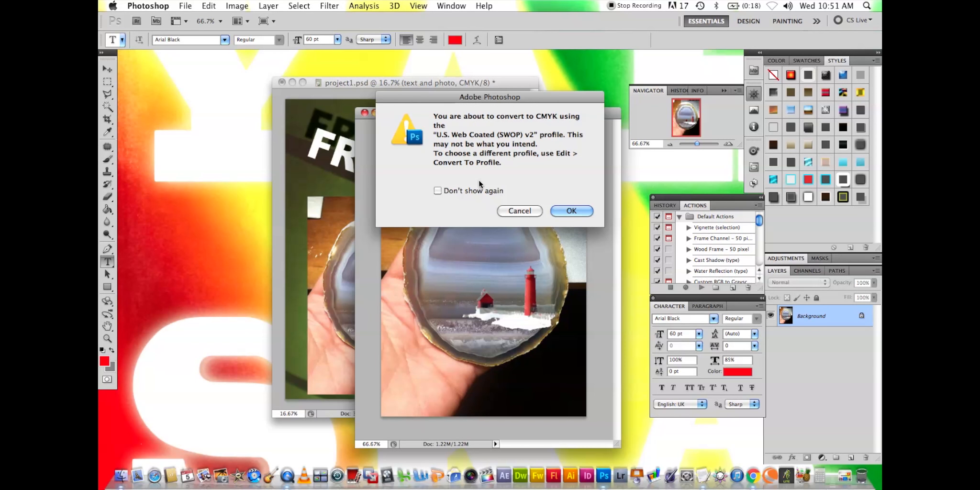
click(570, 210)
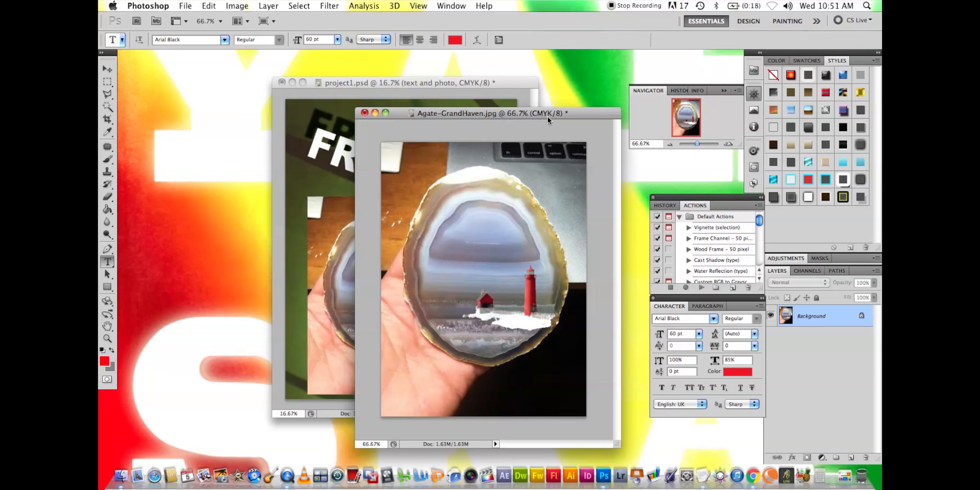
- Close Agate-GrandHaven.jpg without saving its changes
click(177, 7)
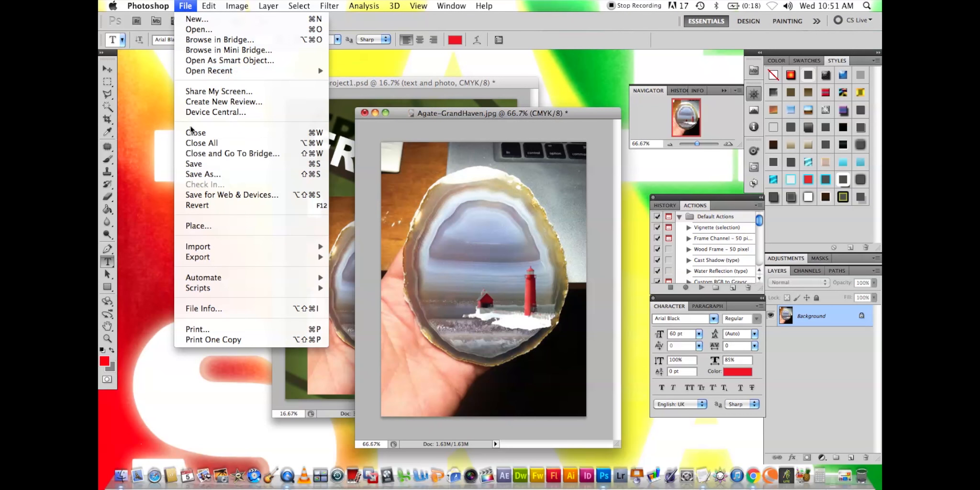
click(401, 116)
click(364, 112)
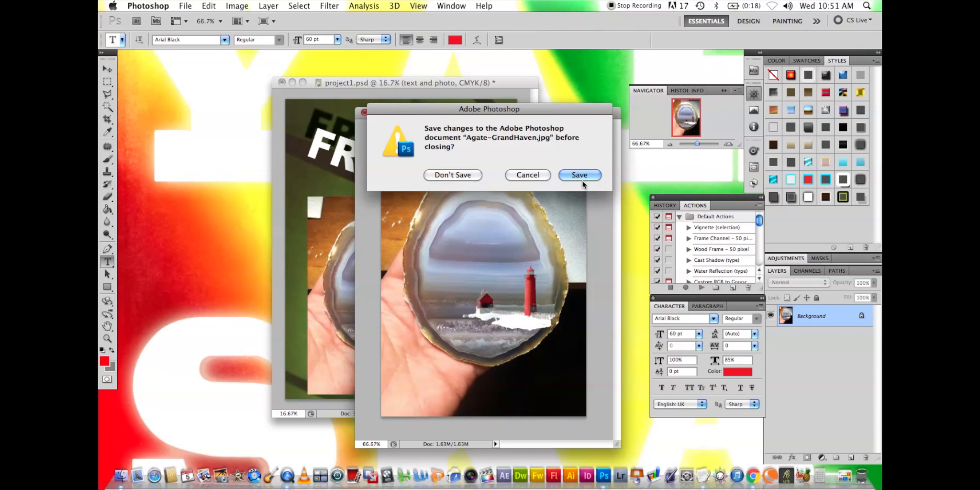
click(458, 175)
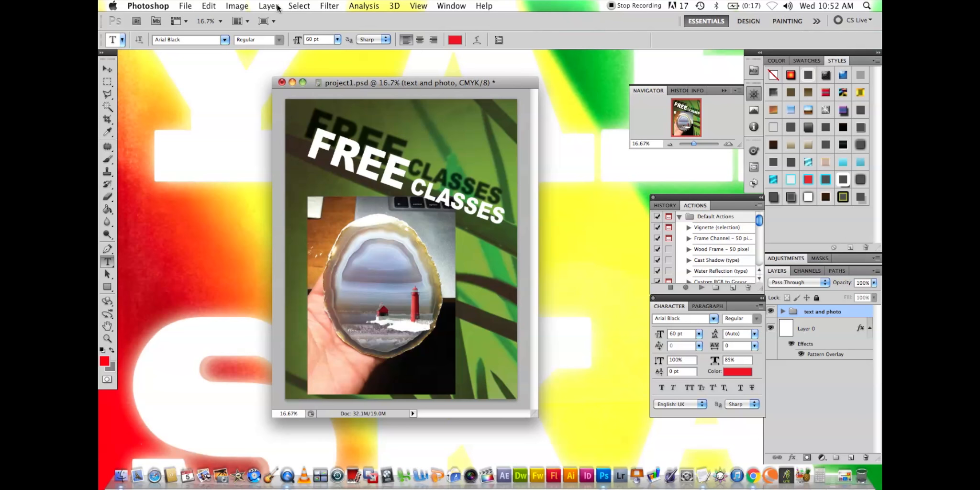
click(236, 5)
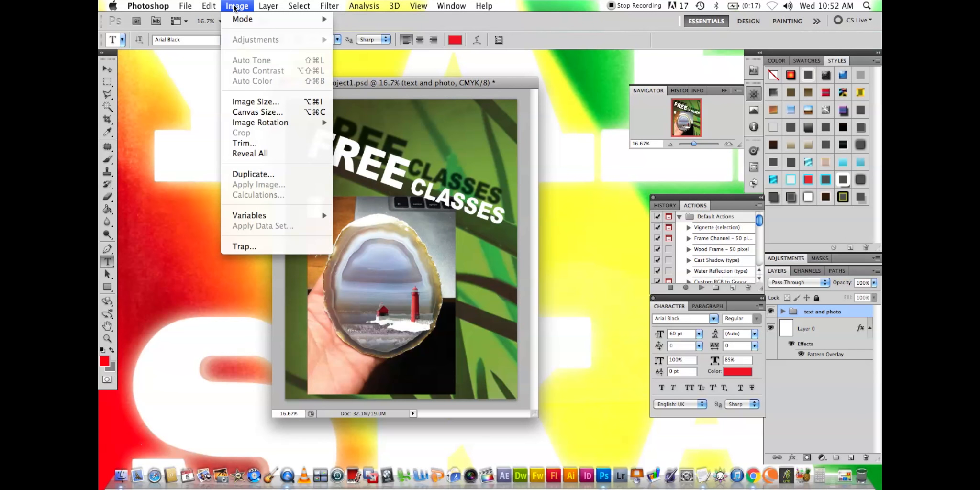
click(234, 7)
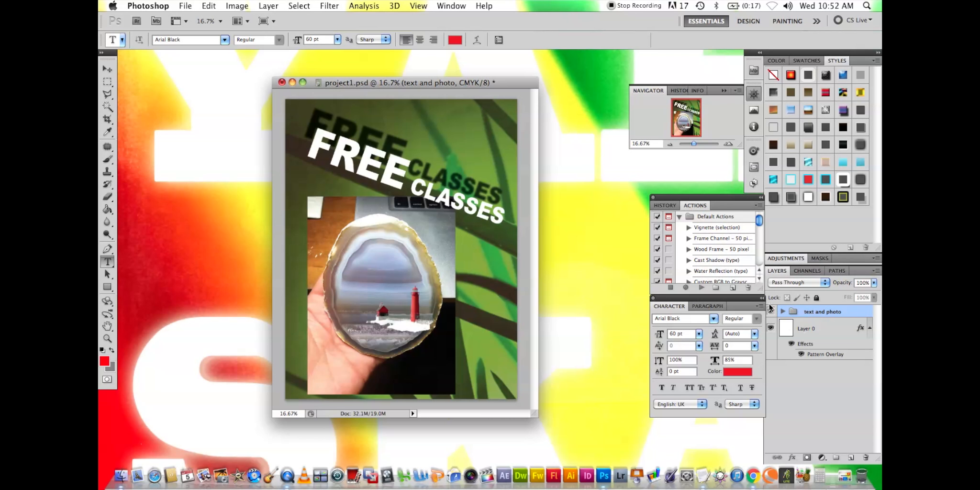
click(782, 312)
click(782, 311)
- Create a layer group above the text and photo group with an empty layer inside it, and activate the Rectangle tool
click(835, 458)
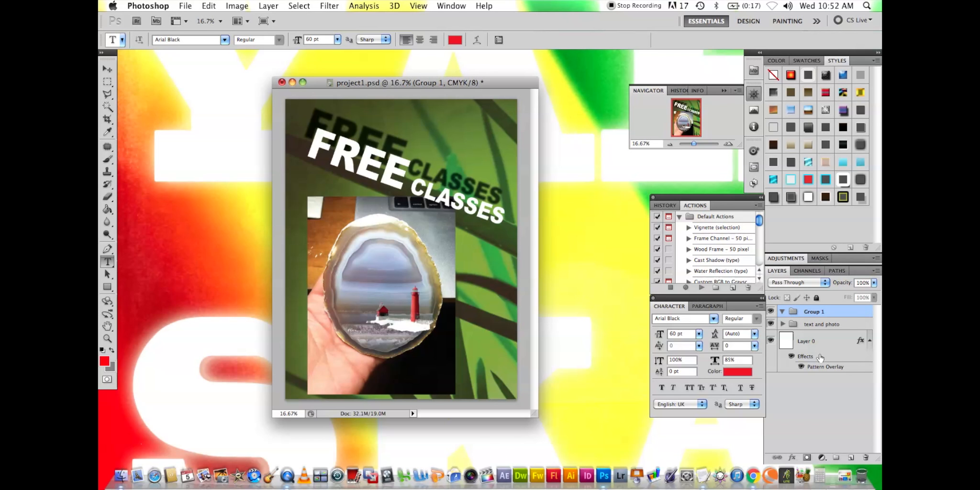
click(851, 458)
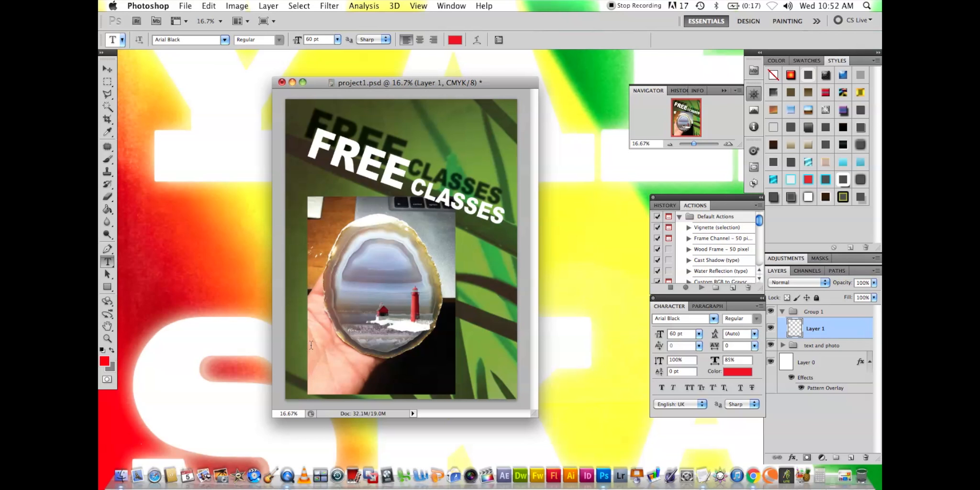
click(107, 287)
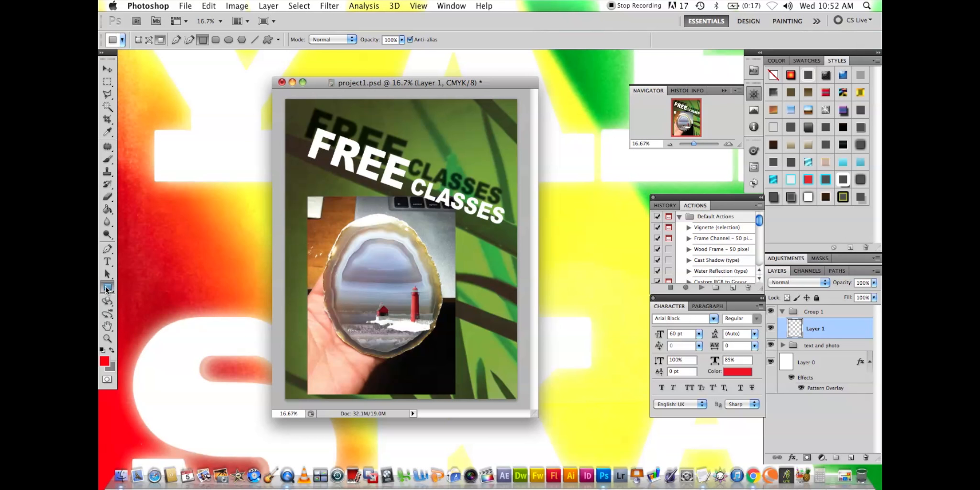
click(109, 288)
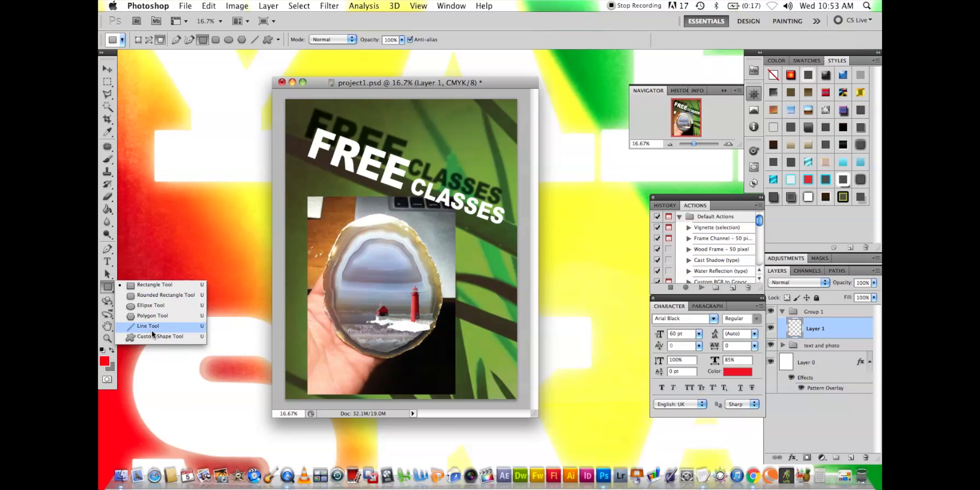
click(107, 288)
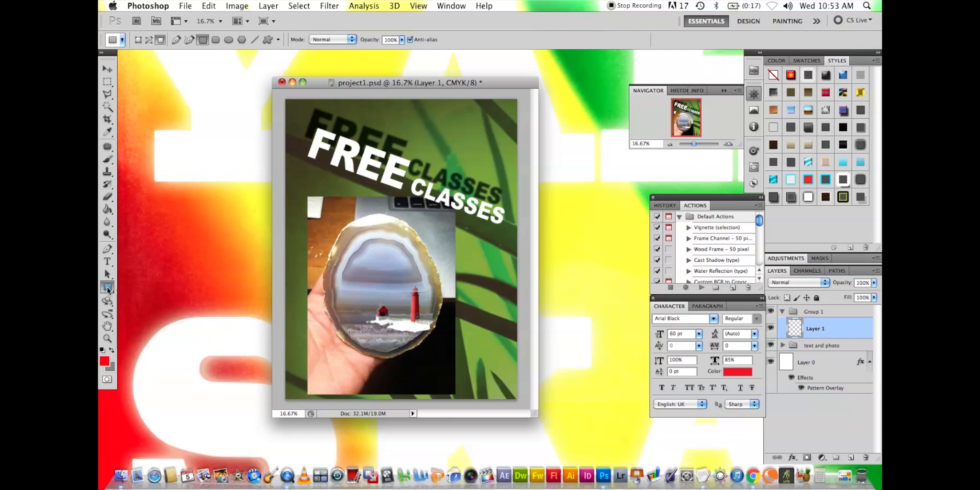
- Hide and show the text and photo group to check which artwork it contains
click(808, 345)
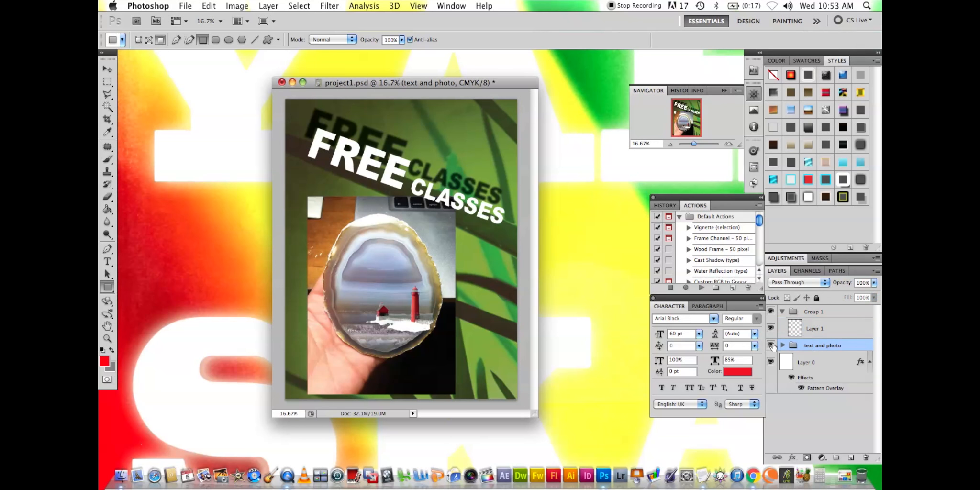
click(770, 345)
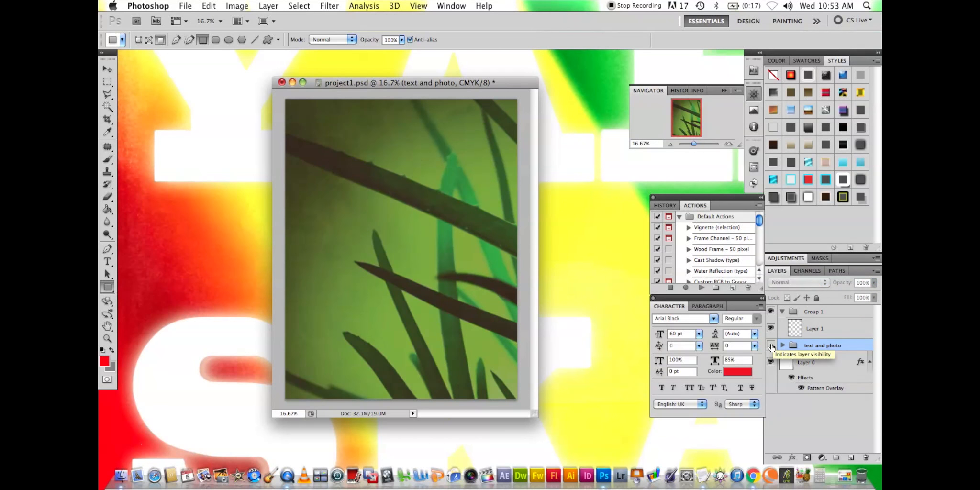
click(771, 345)
click(770, 345)
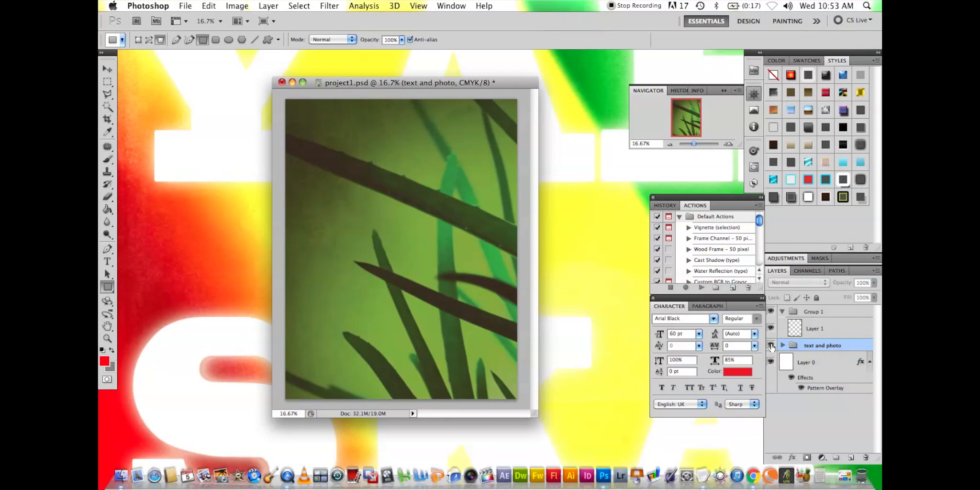
click(771, 345)
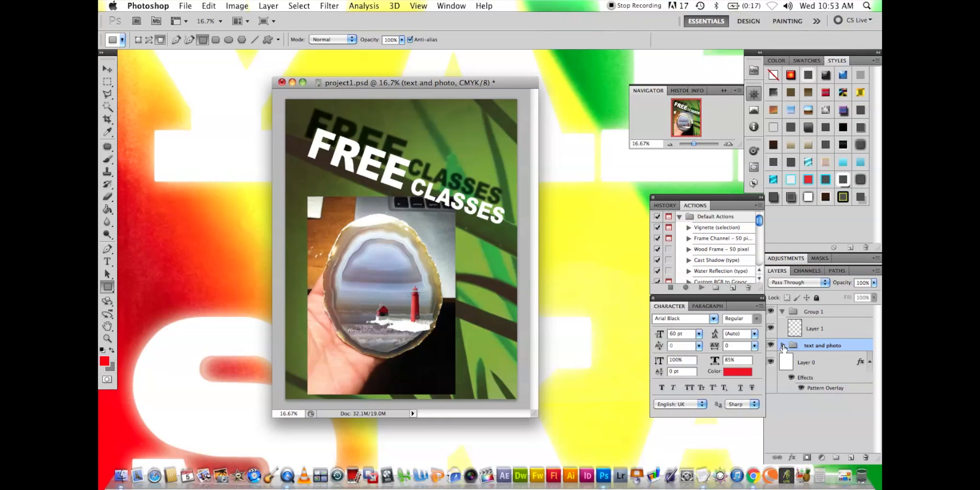
- Expand the text and photo group, select the photo-lighthouse layer and start a Color Range selection, keeping the photo in view
click(782, 346)
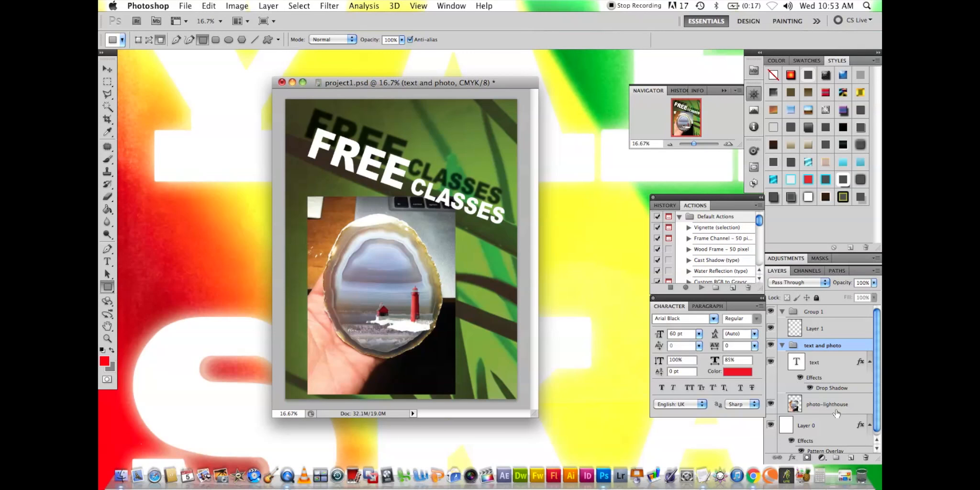
click(856, 406)
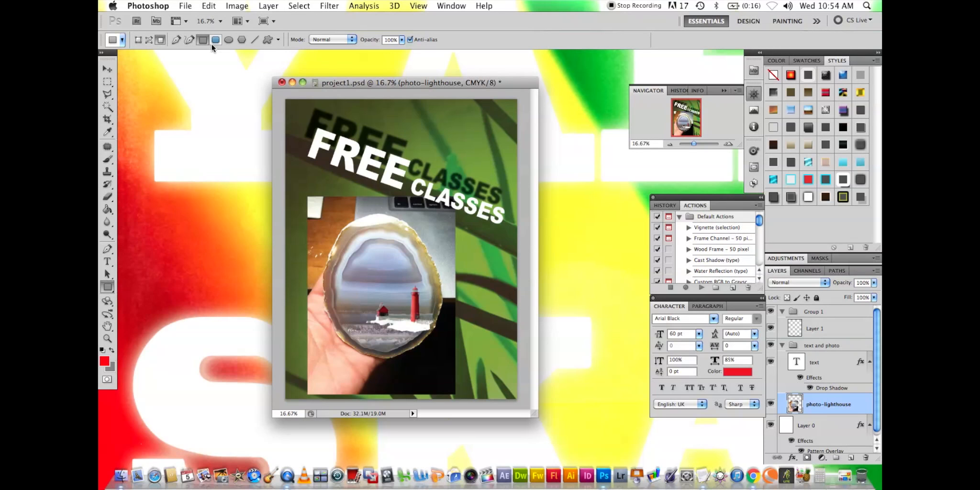
click(279, 5)
mouse_move(237, 5)
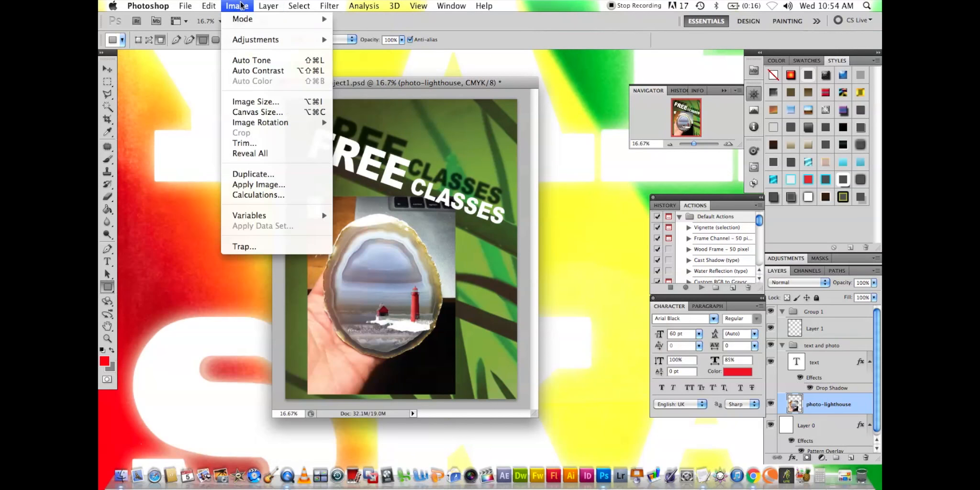
mouse_move(301, 5)
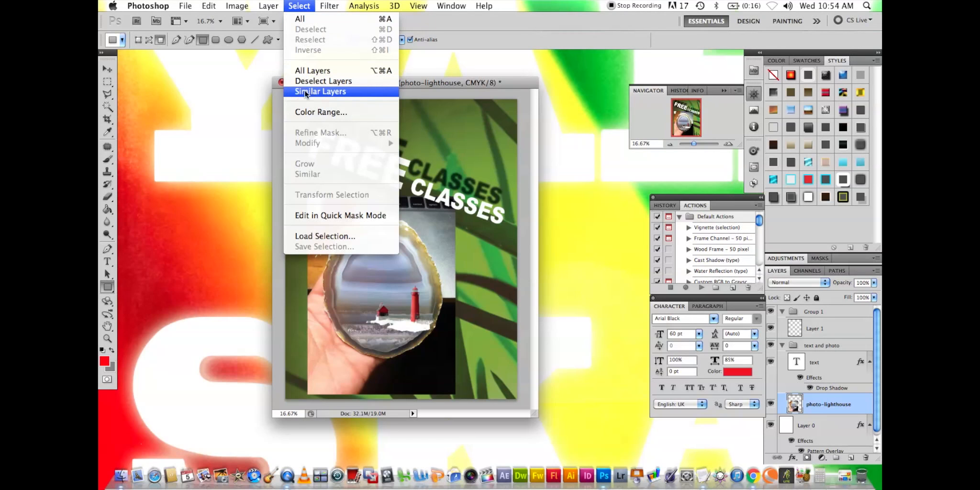
click(305, 113)
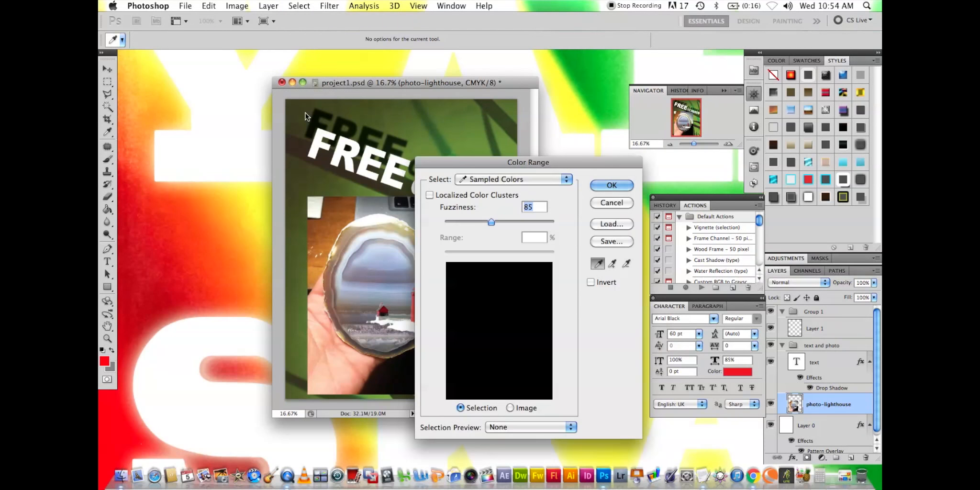
drag(500, 159, 563, 87)
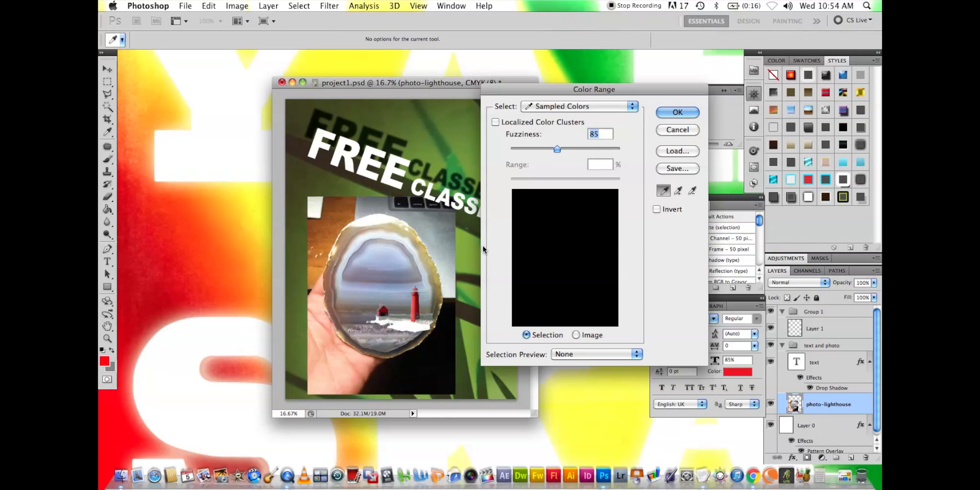
click(416, 304)
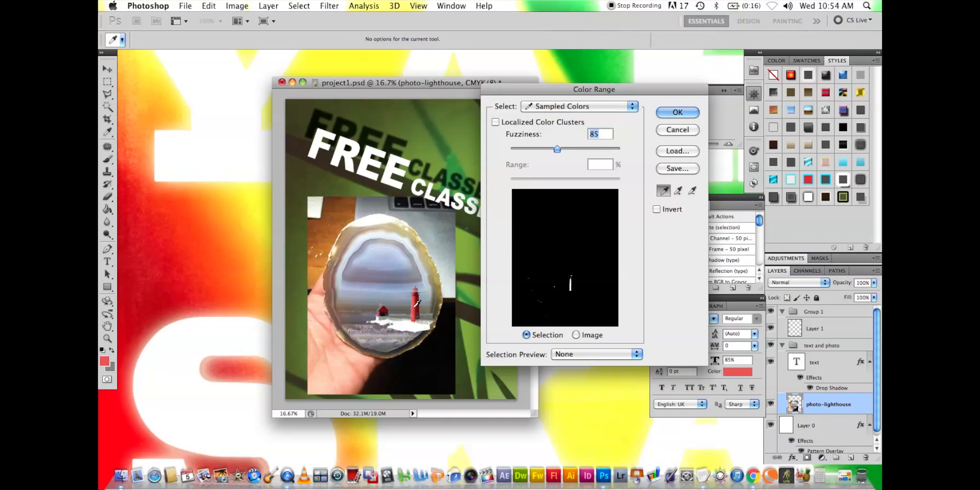
click(421, 301)
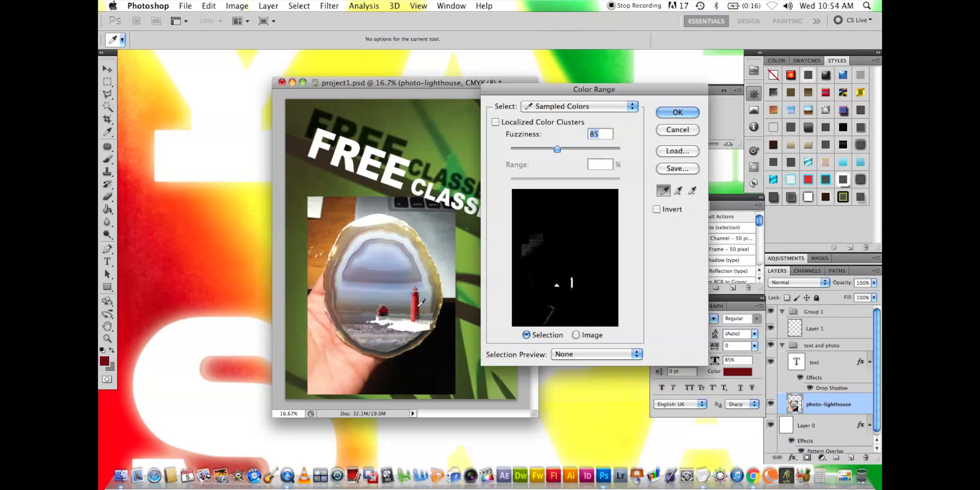
click(418, 302)
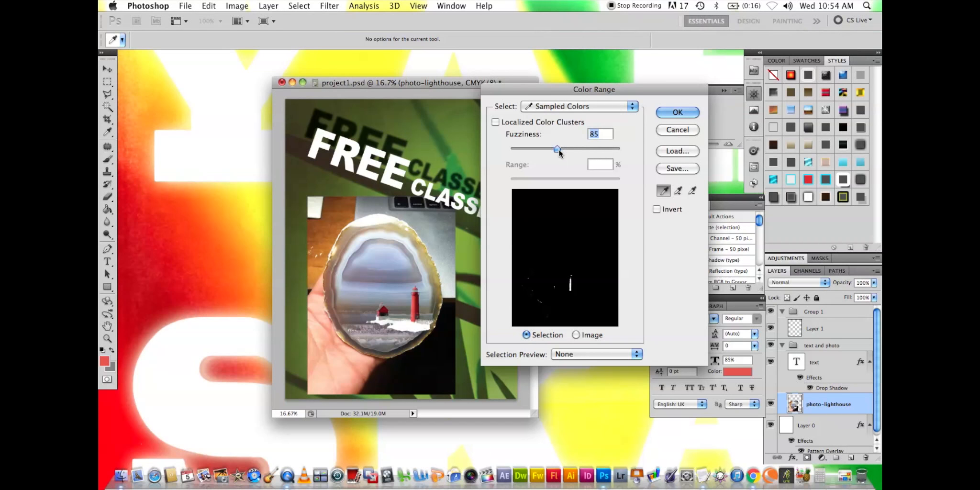
drag(557, 149, 595, 146)
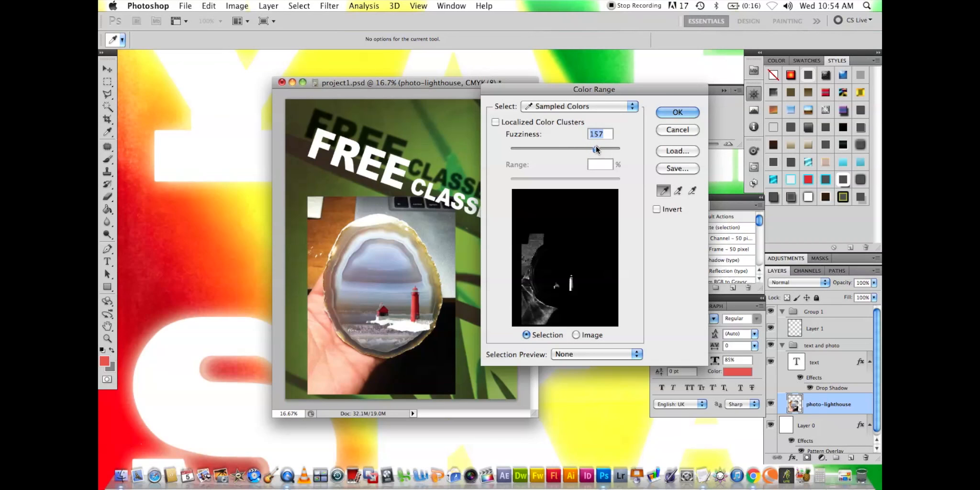
click(420, 304)
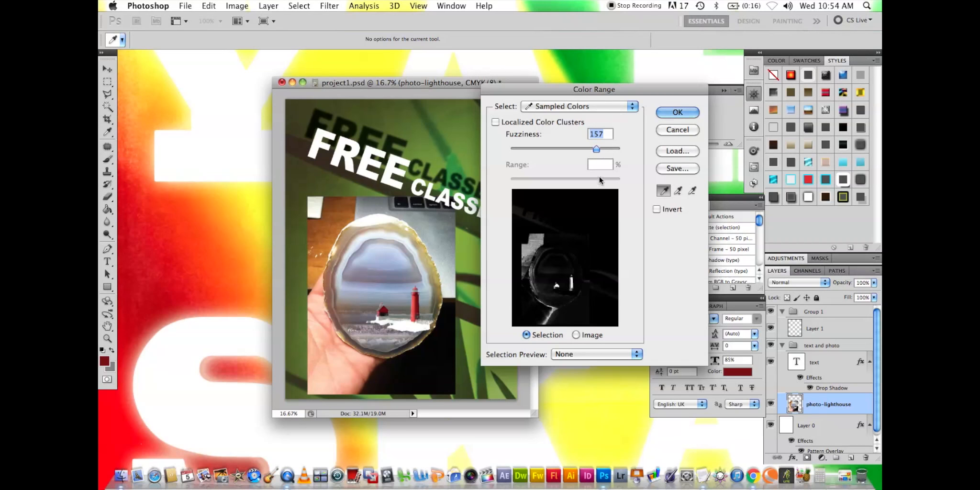
drag(598, 150, 534, 152)
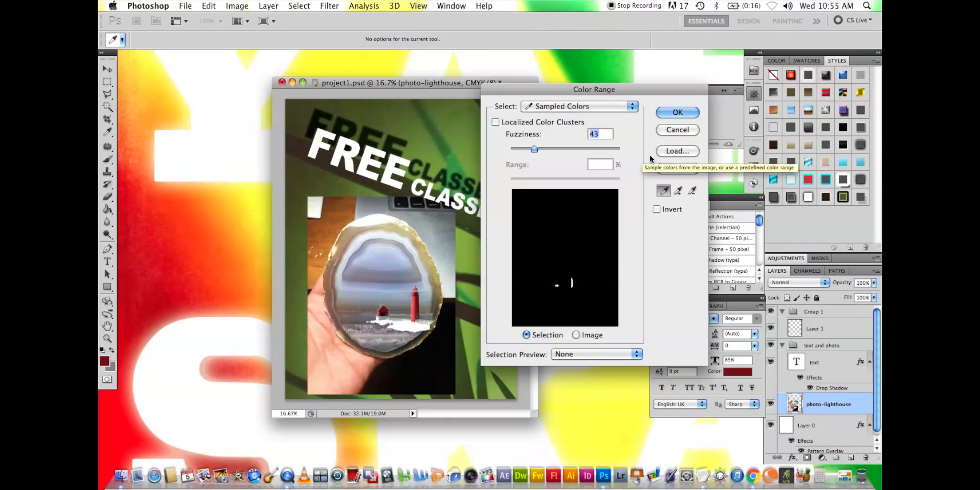
click(688, 129)
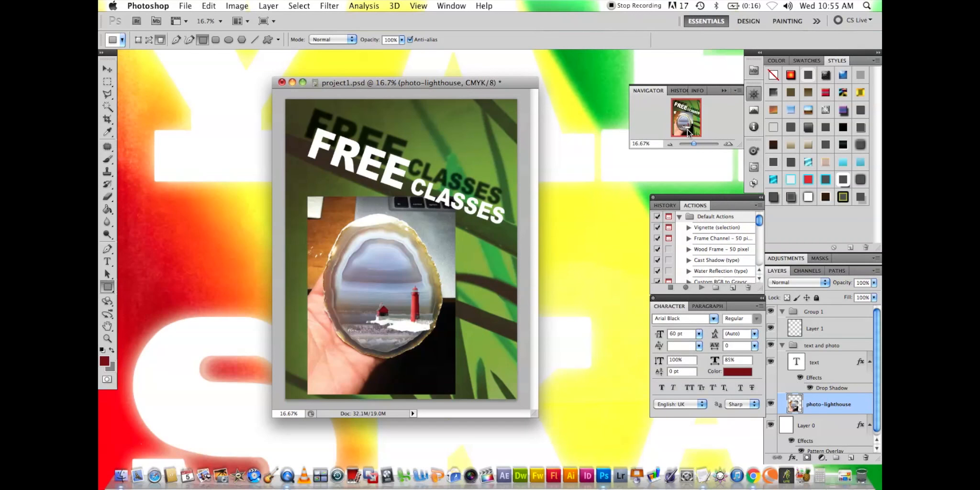
- Select the text layer and rasterize its type
click(827, 362)
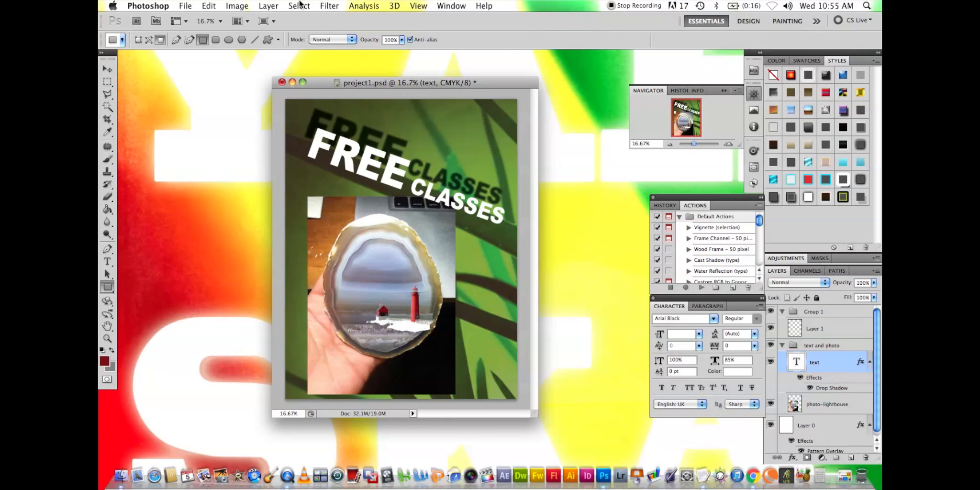
click(275, 6)
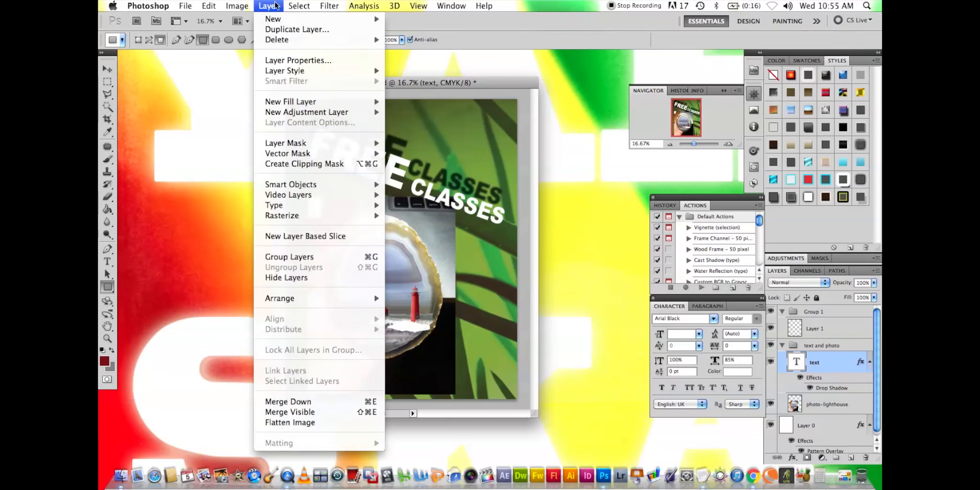
click(299, 5)
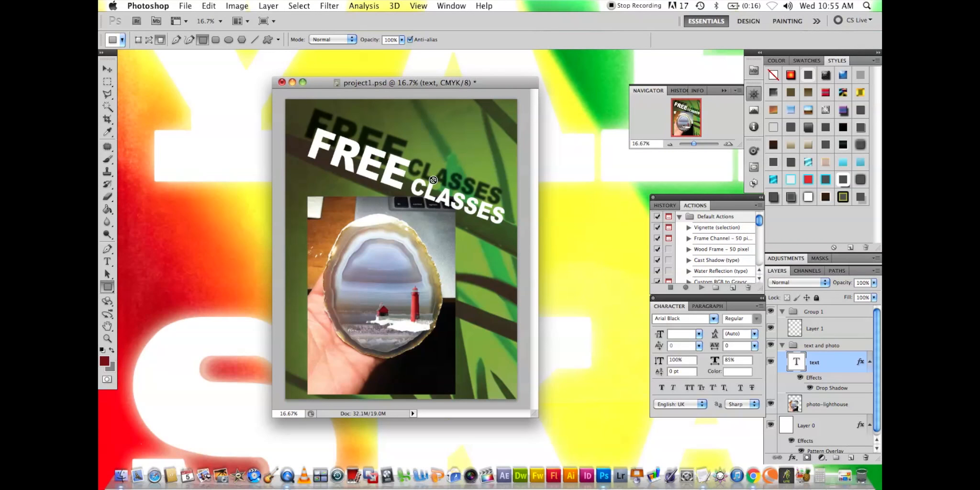
click(267, 5)
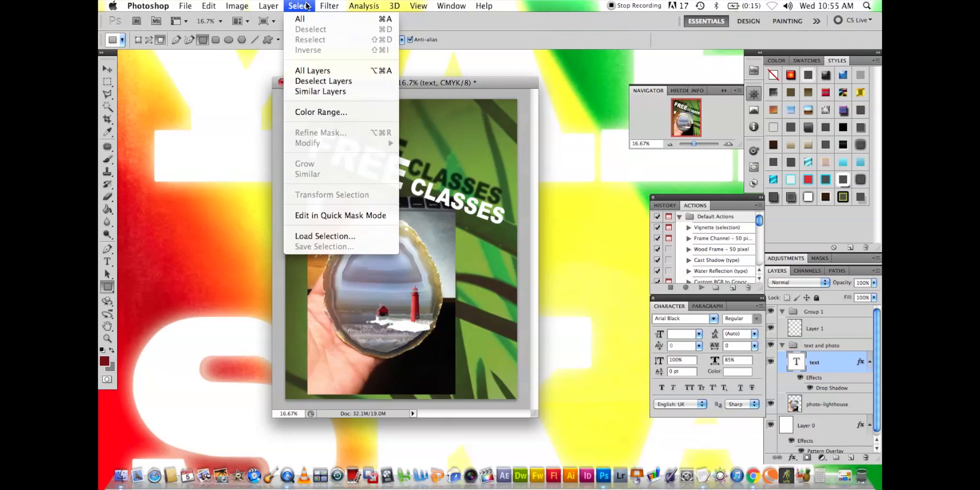
mouse_move(258, 5)
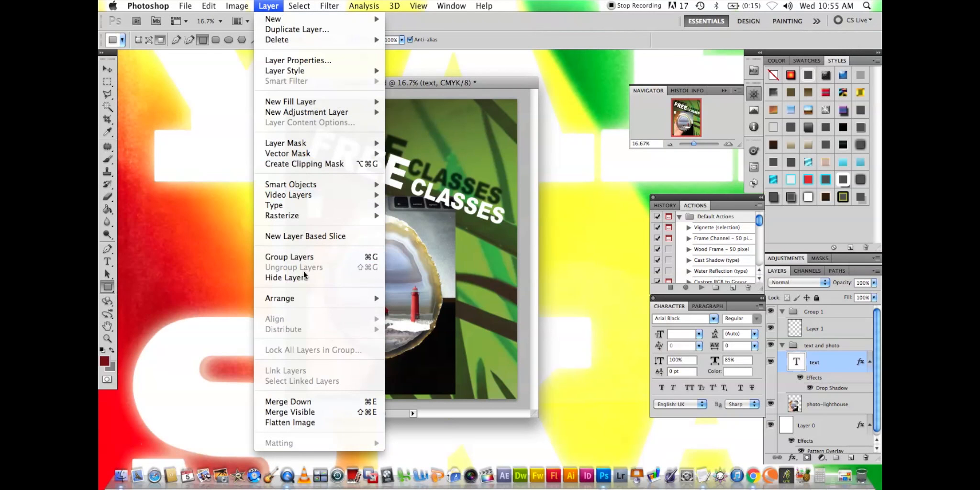
mouse_move(303, 215)
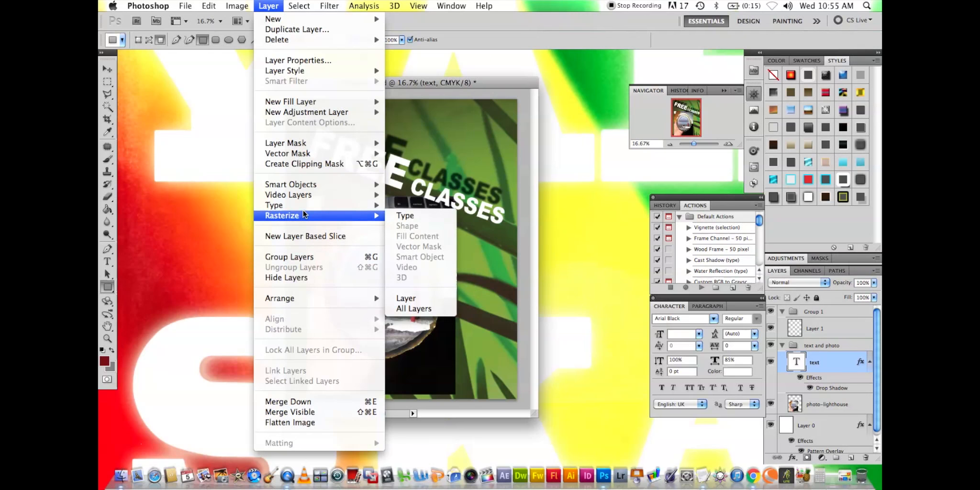
click(438, 215)
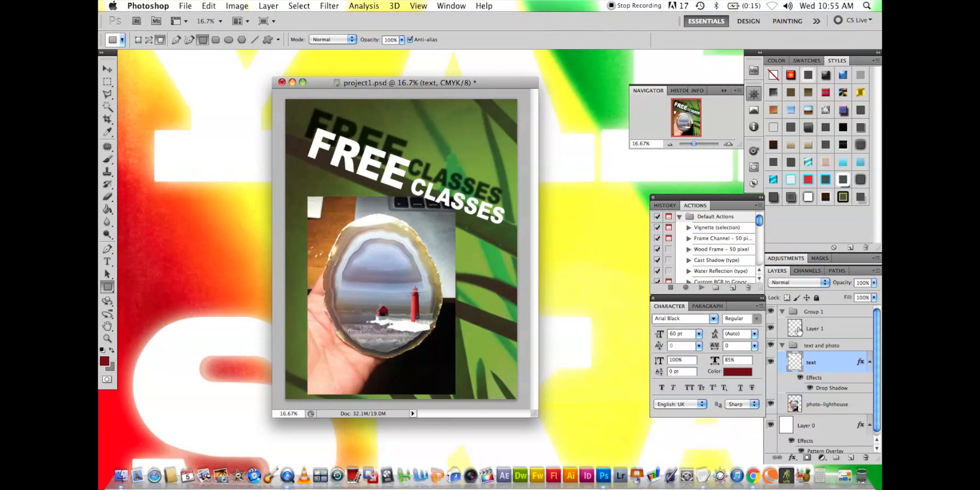
- Hide and show the text layer twice to check which lettering it contains
click(772, 361)
click(771, 362)
click(771, 362)
click(771, 361)
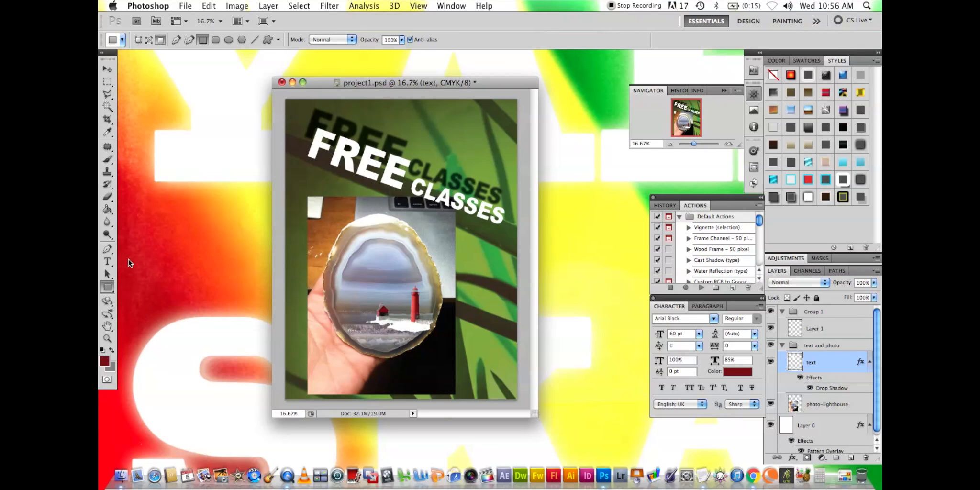
- Outline the white word FREE with a closed four-sided Polygonal Lasso selection
click(108, 95)
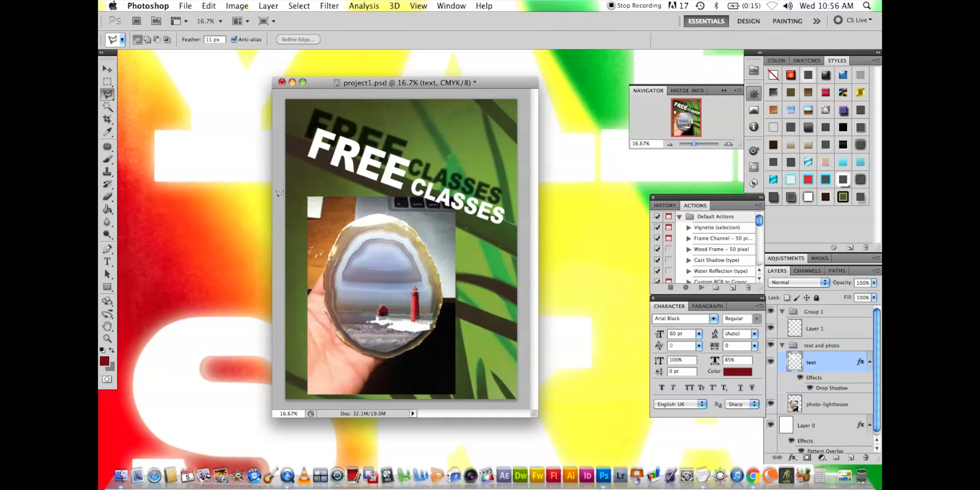
click(300, 163)
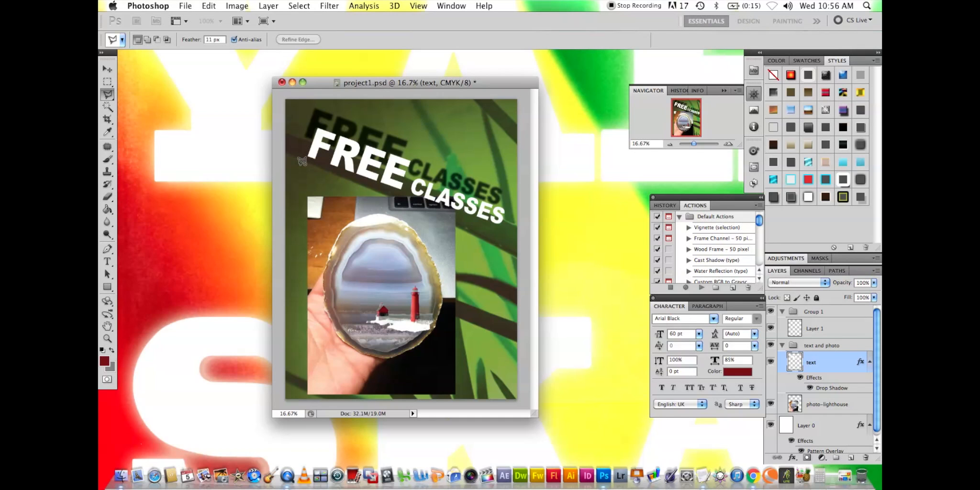
click(416, 155)
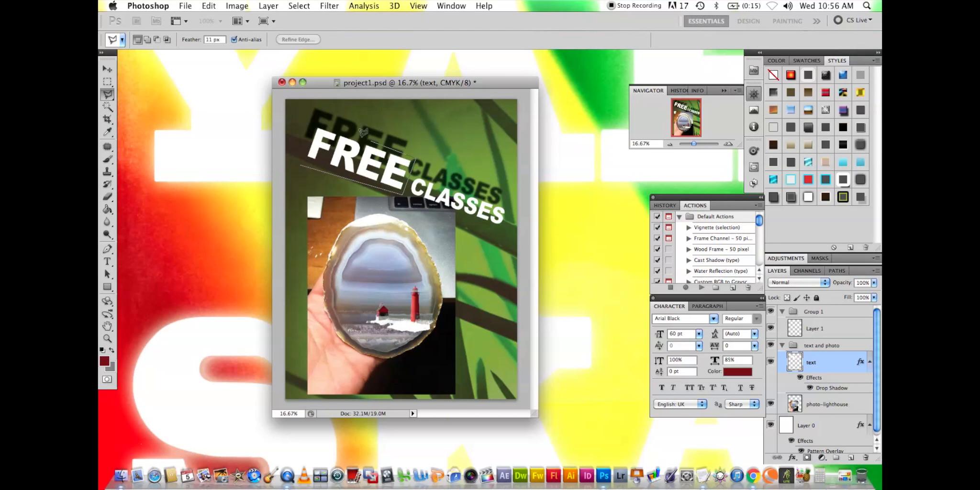
click(317, 120)
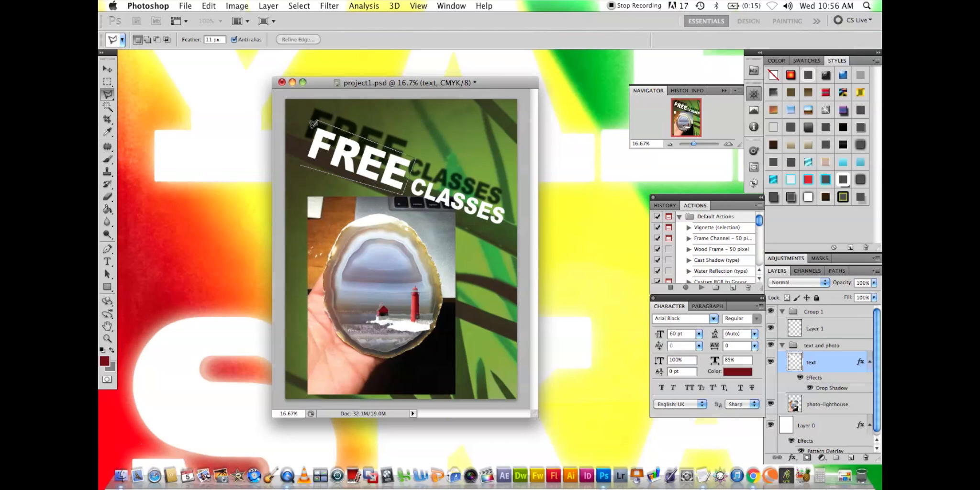
click(302, 159)
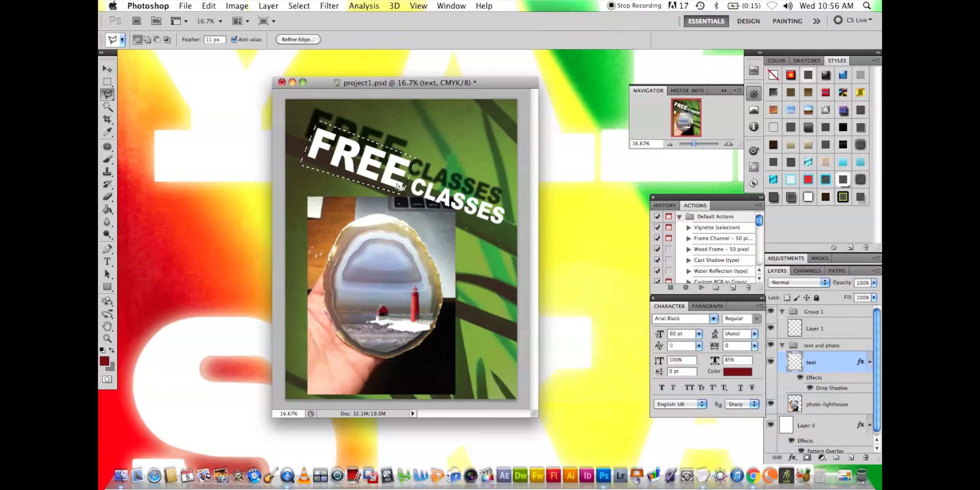
- Narrow the selection to the white letters of FREE with Color Range, sampling the white and setting Fuzziness to 120
click(269, 5)
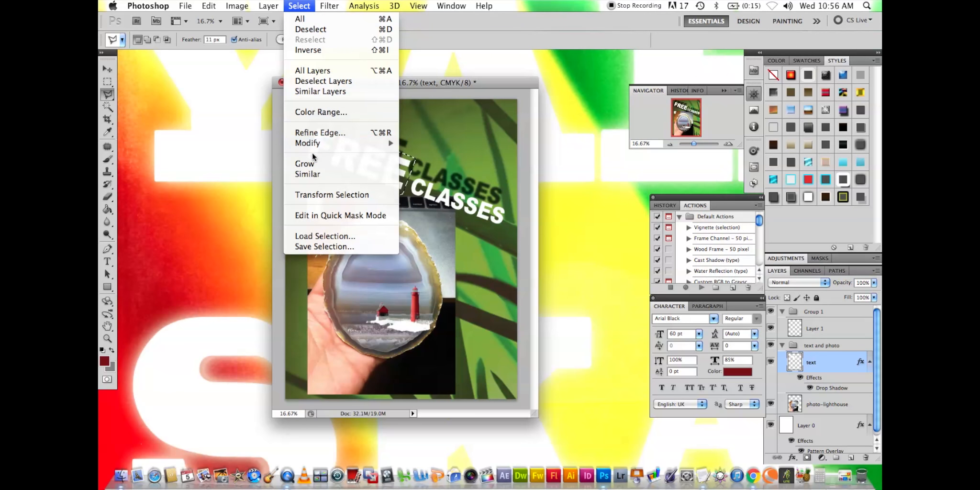
click(309, 110)
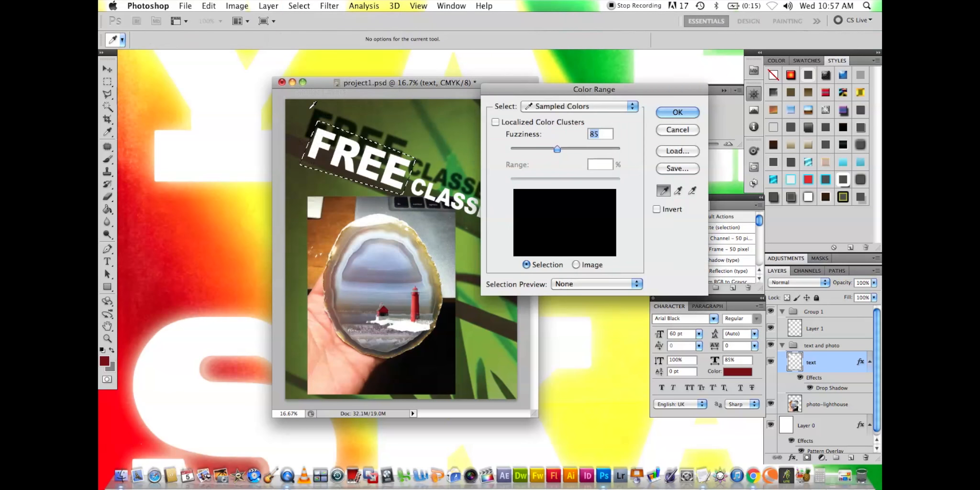
click(349, 153)
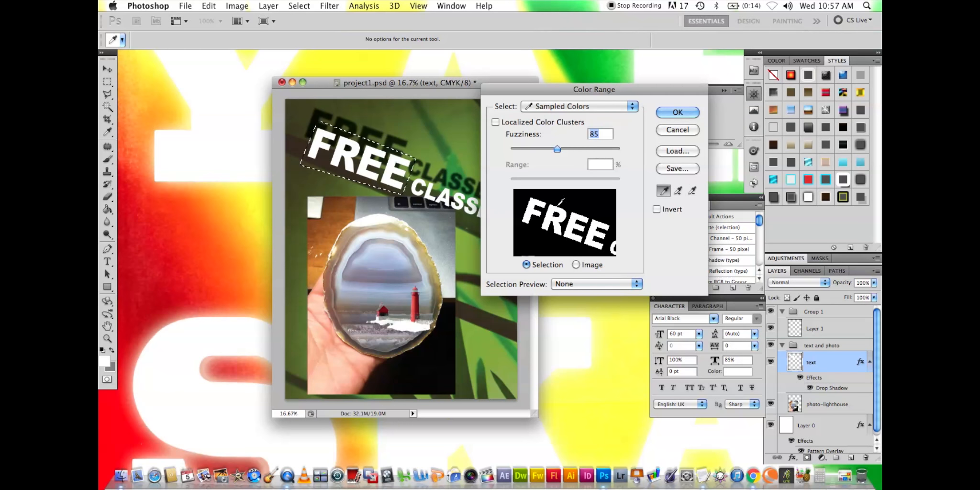
drag(557, 149, 637, 150)
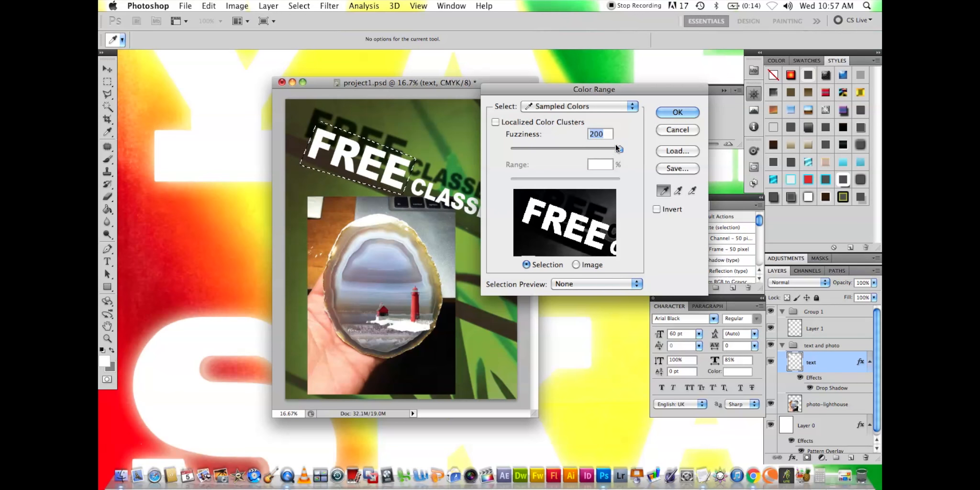
drag(619, 149, 582, 159)
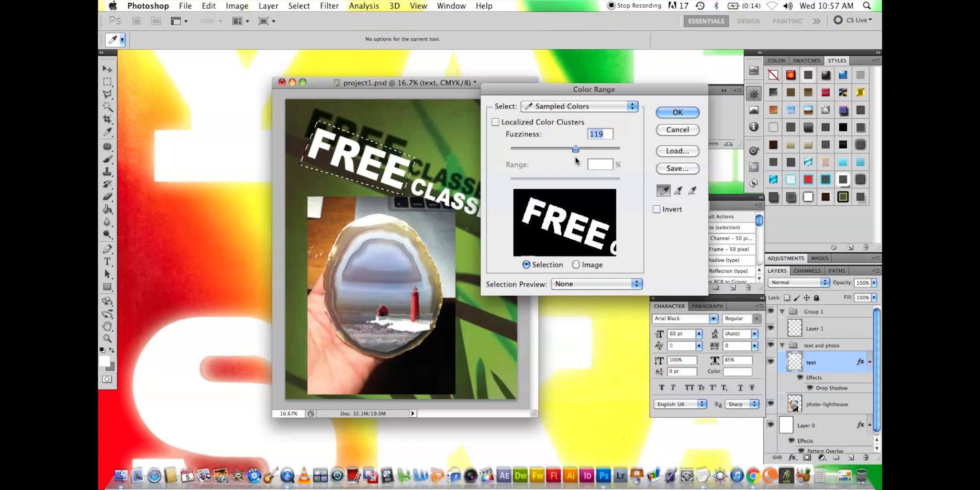
drag(580, 160, 576, 160)
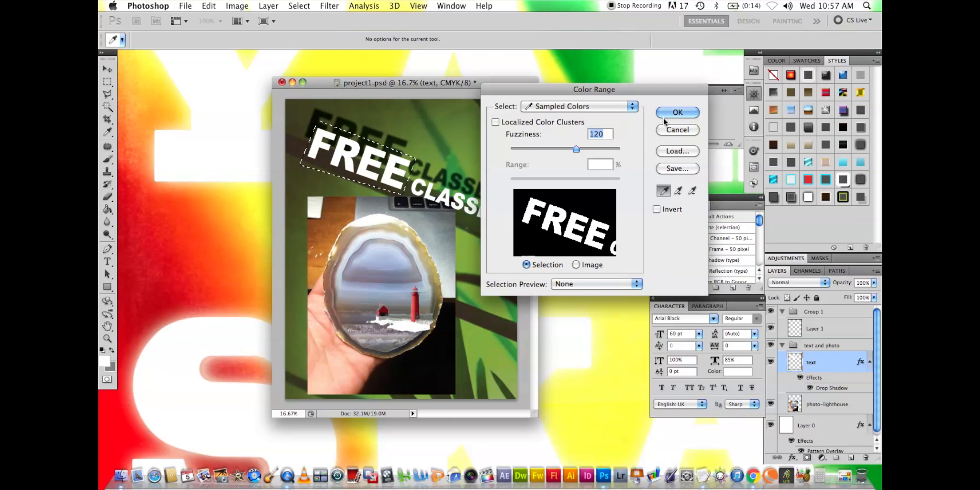
click(678, 111)
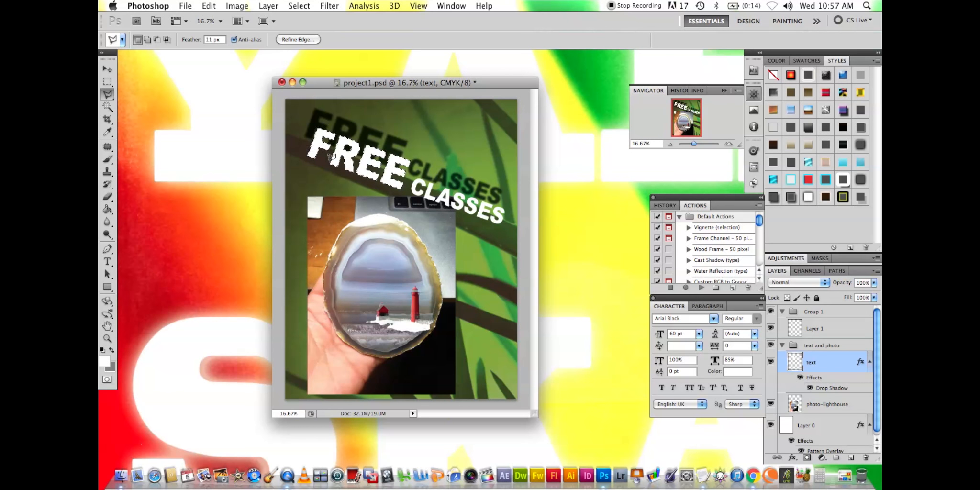
click(276, 8)
mouse_move(280, 21)
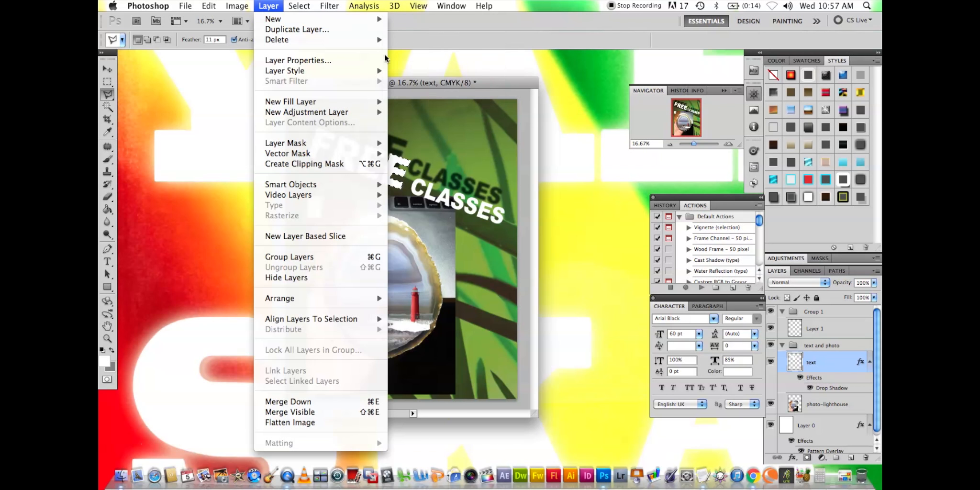
click(267, 6)
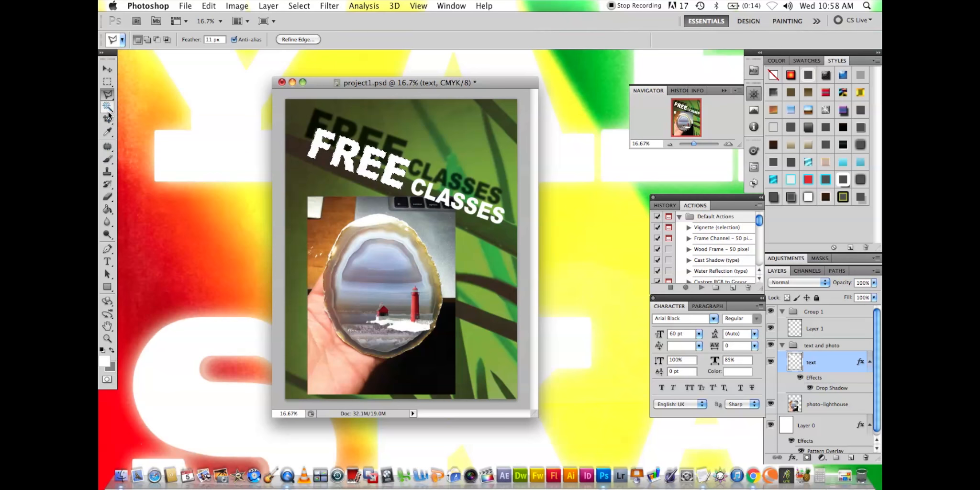
- Convert the FREE letter selection into a work path with a 0.5-pixel tolerance, and check the path before returning to the layers
click(108, 82)
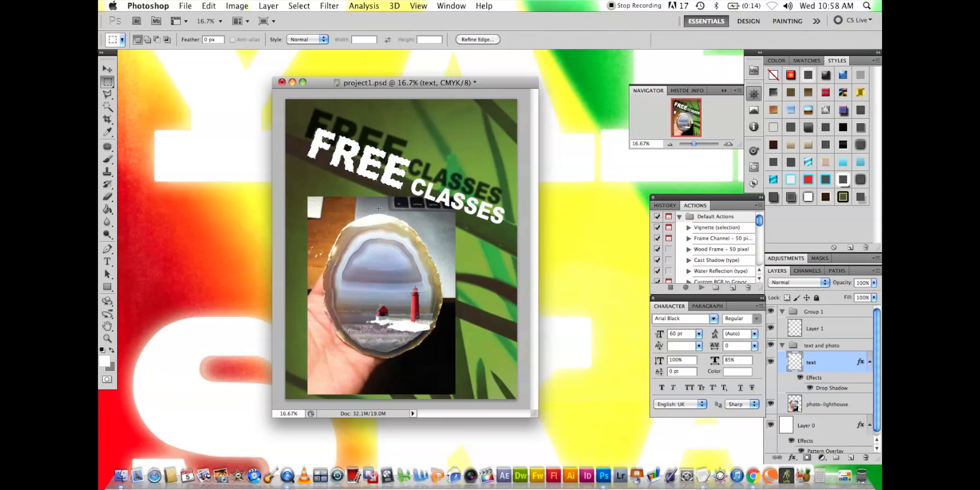
right_click(374, 175)
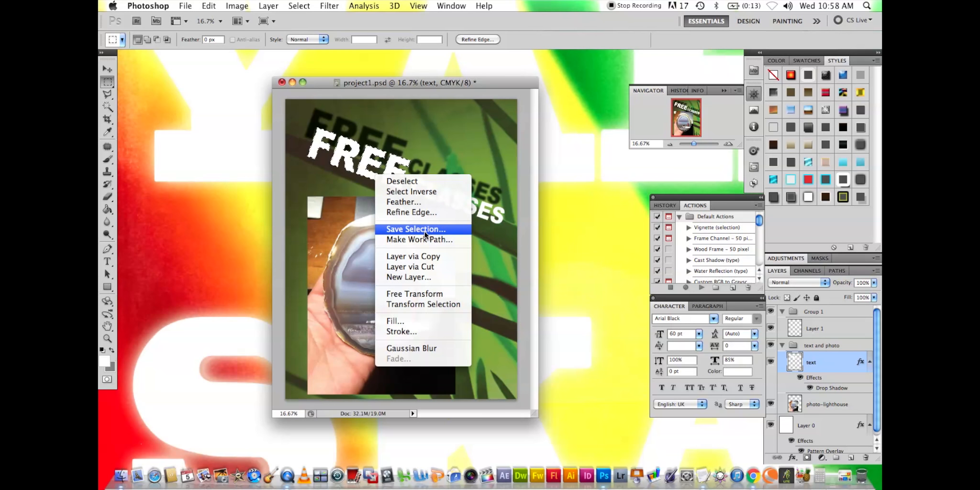
click(397, 241)
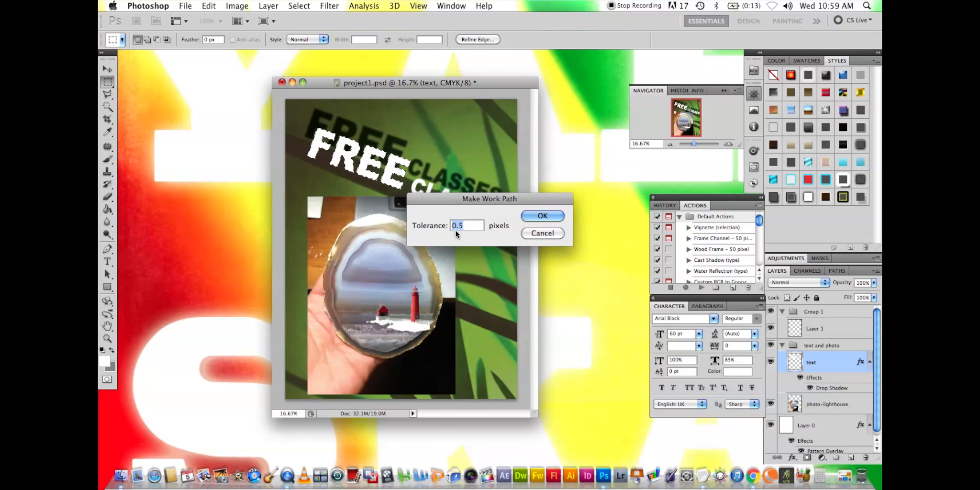
click(544, 216)
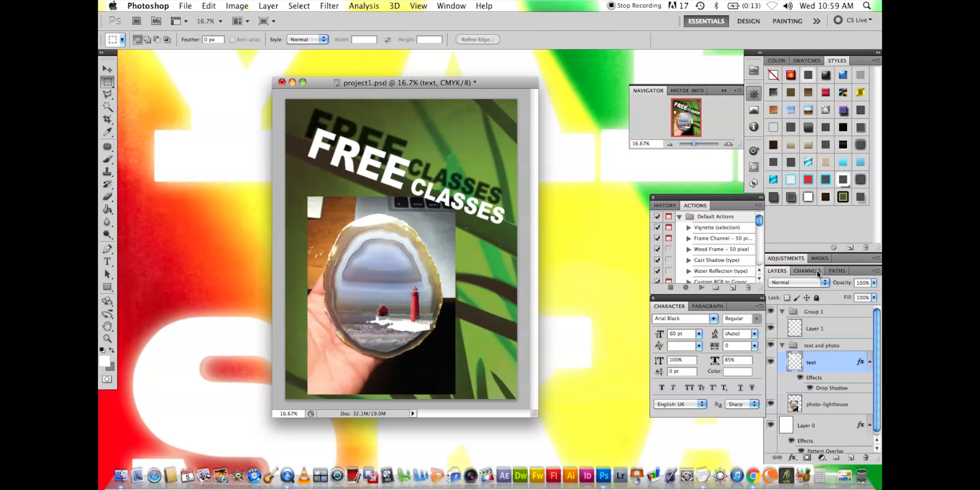
click(835, 271)
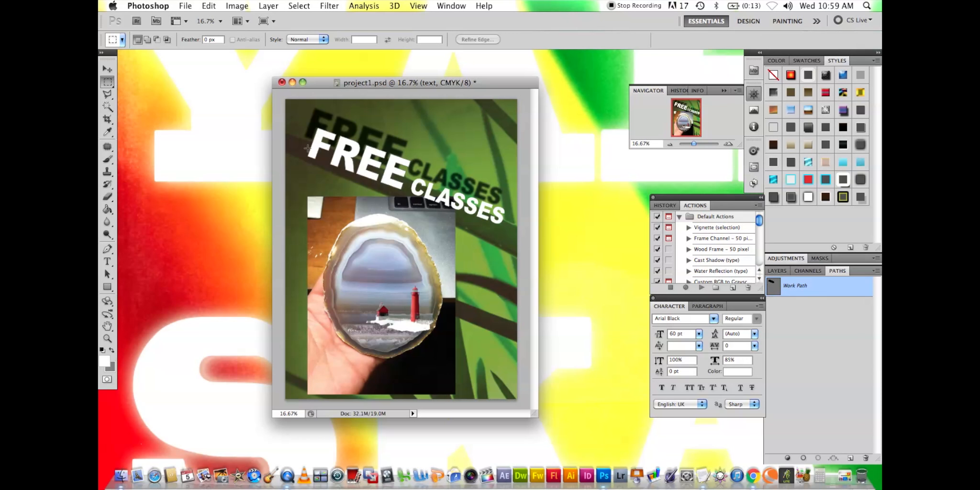
click(777, 270)
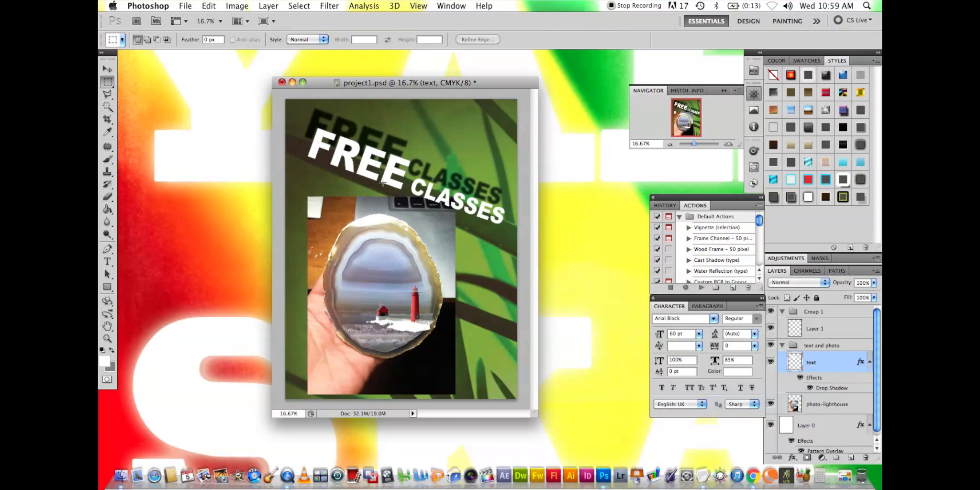
- Define a custom shape from the FREE lettering path and name it FREE
click(185, 6)
mouse_move(209, 6)
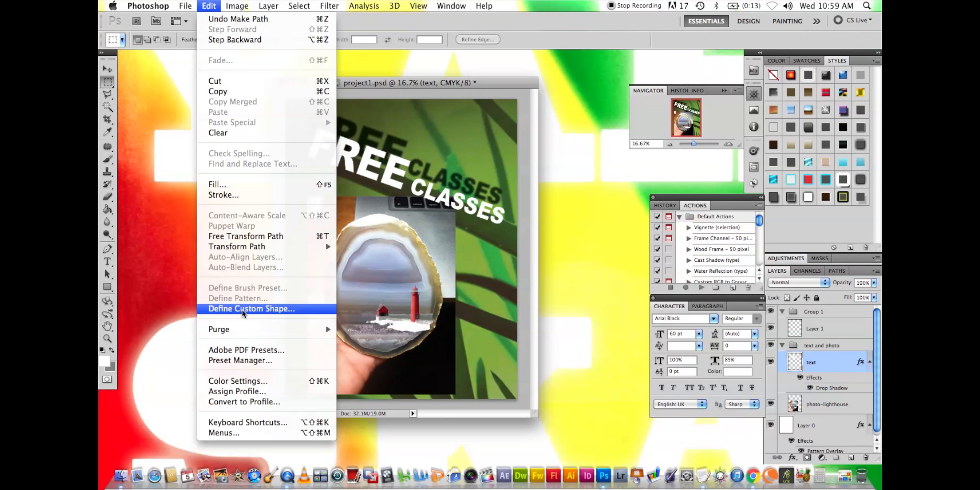
mouse_move(248, 249)
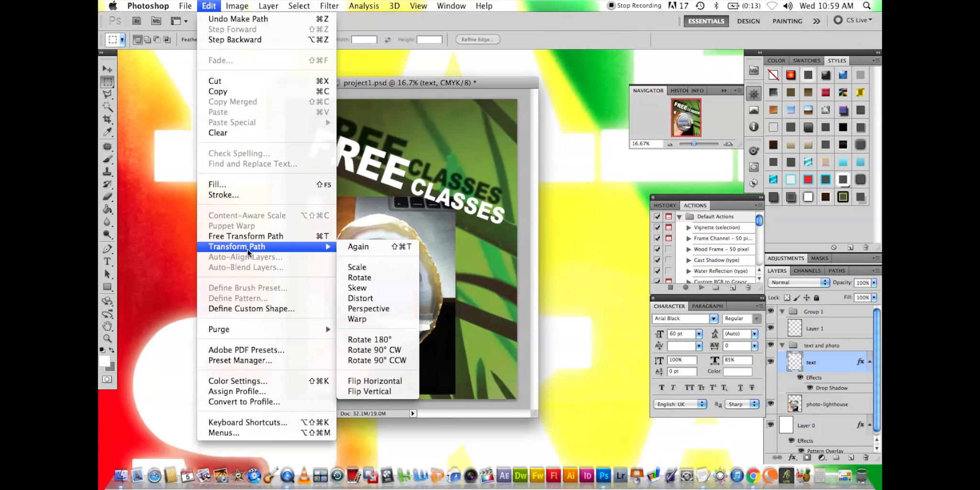
click(244, 309)
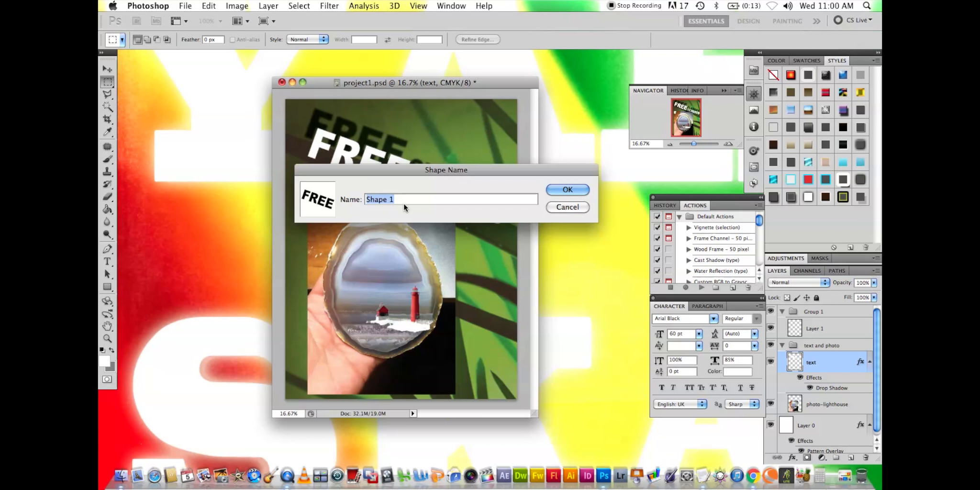
text(FREE)
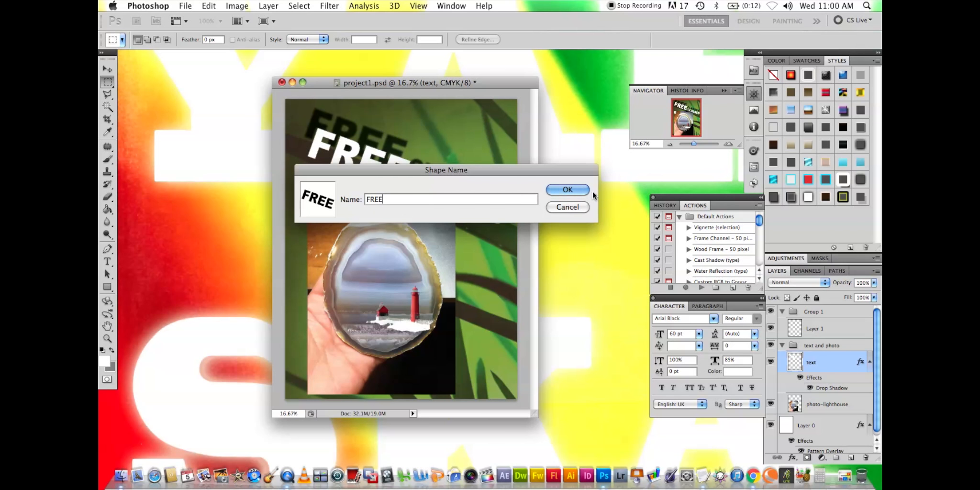
click(575, 190)
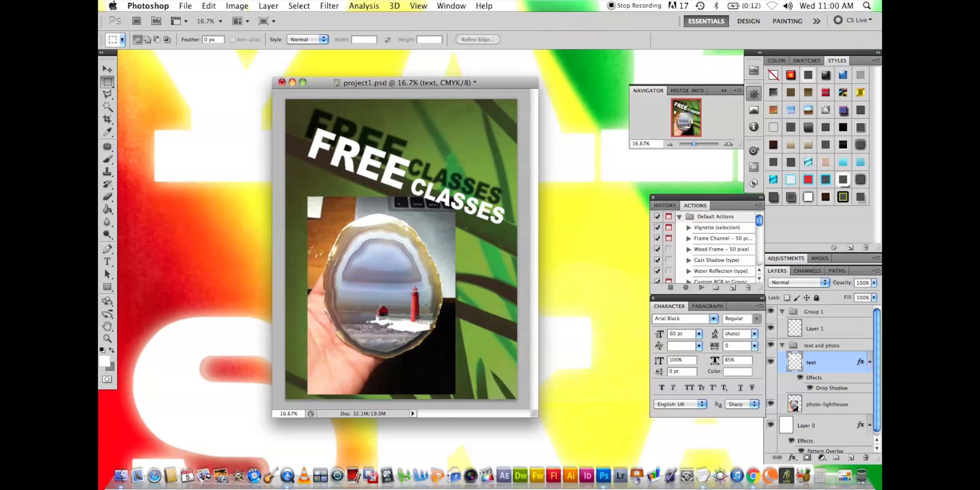
- Make Layer 1 inside Group 1 the active layer, toggling its visibility to check what it contains
click(812, 313)
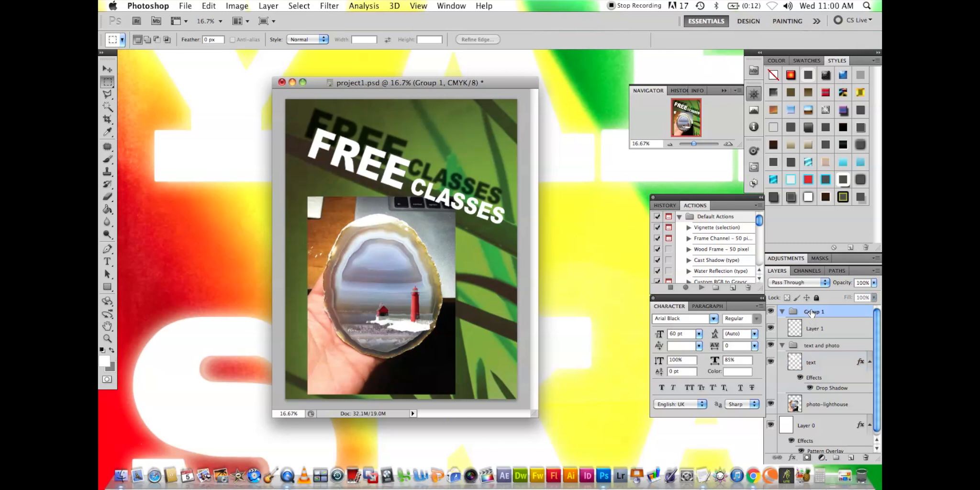
click(815, 334)
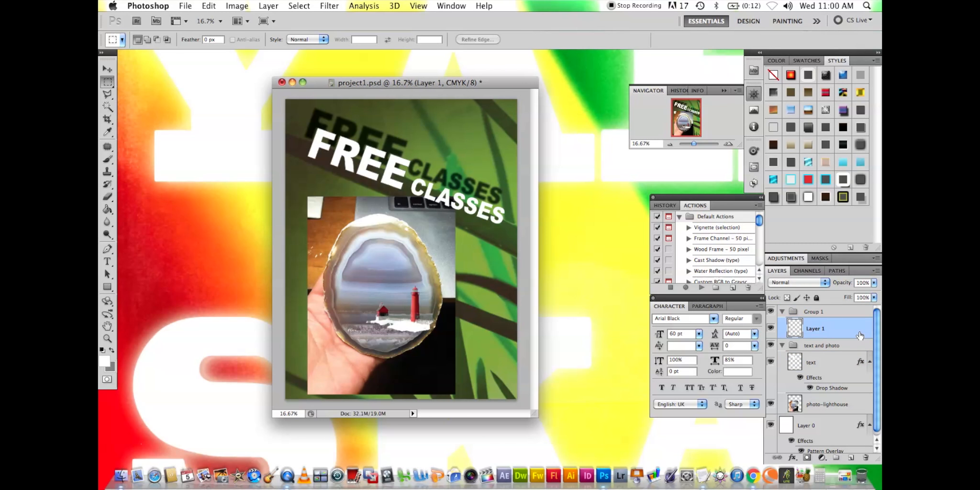
click(771, 329)
click(770, 329)
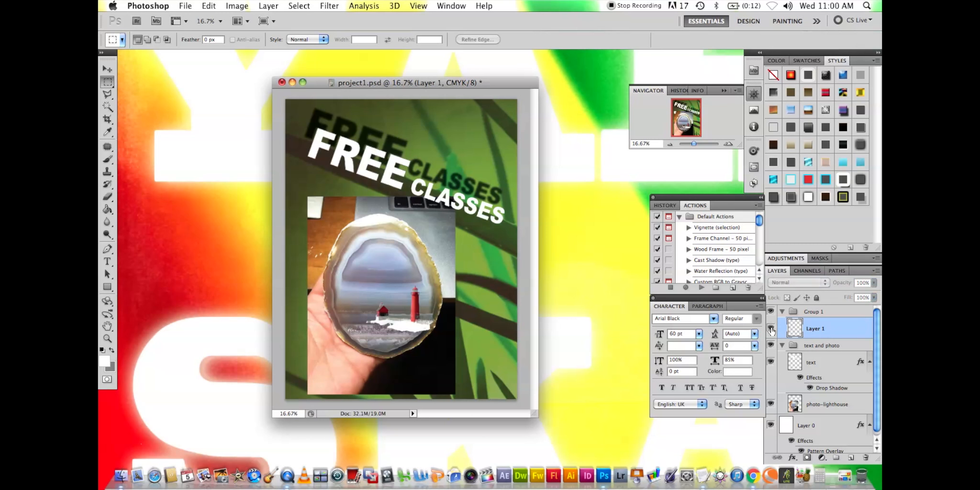
click(771, 312)
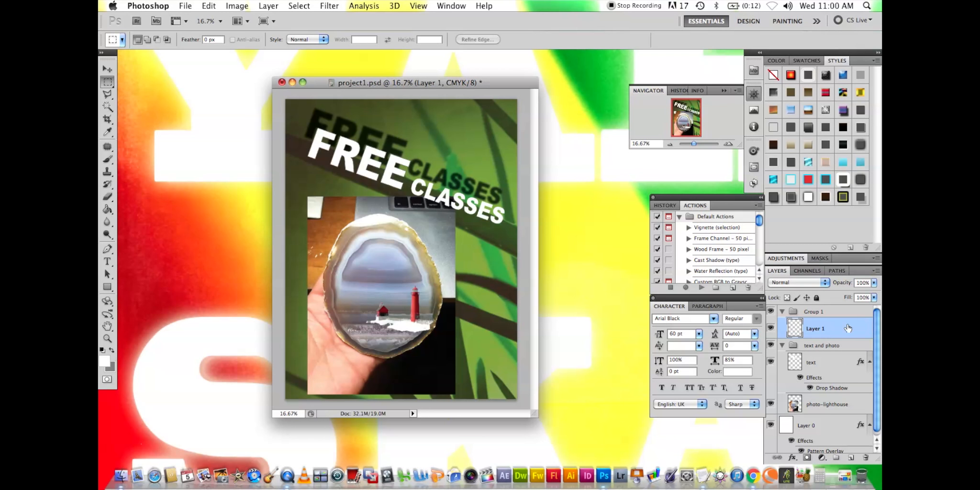
- Activate the Custom Shape Tool and choose the saved FREE lettering as its shape
click(107, 288)
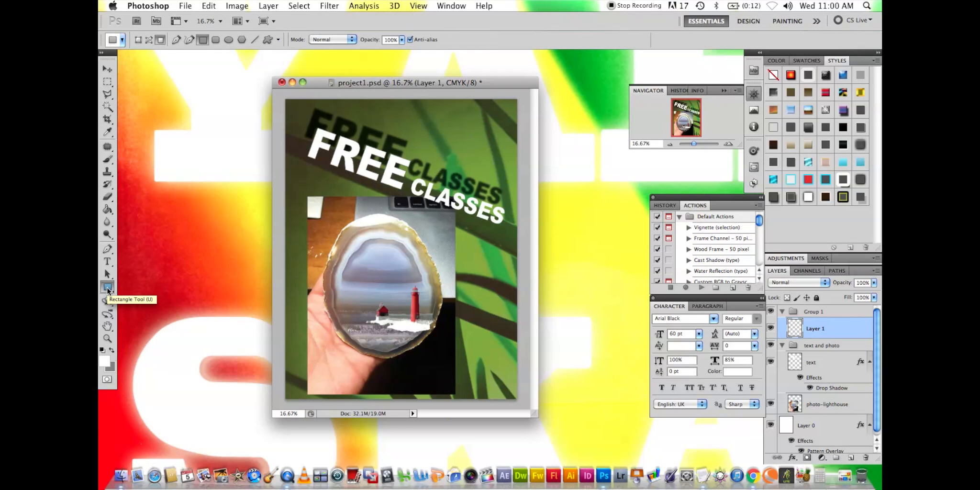
click(107, 288)
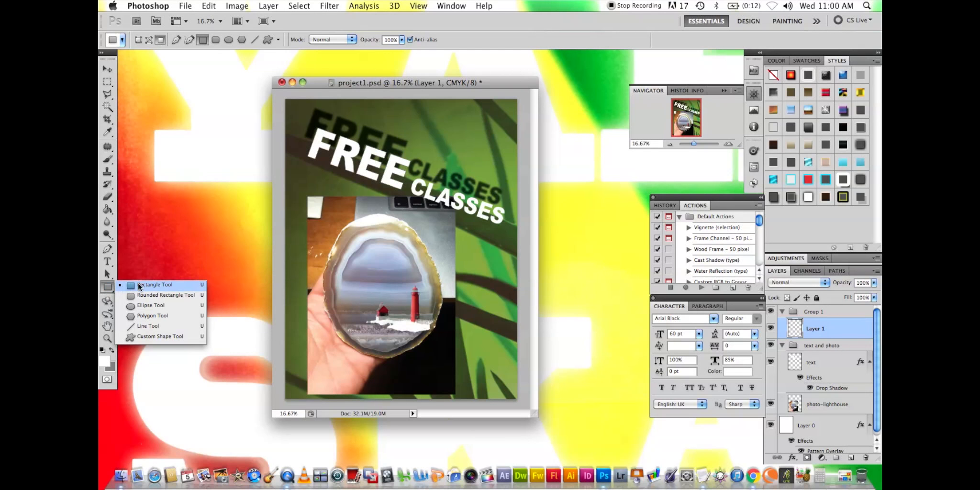
click(152, 336)
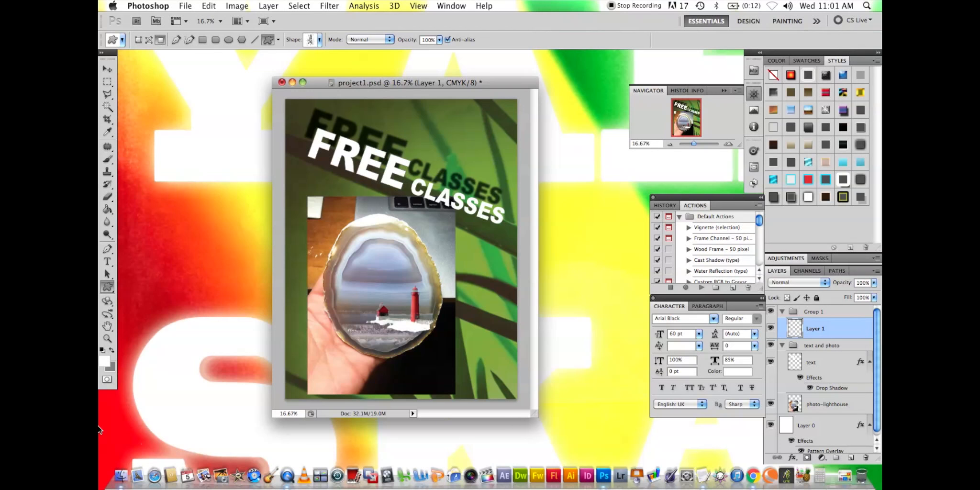
click(320, 40)
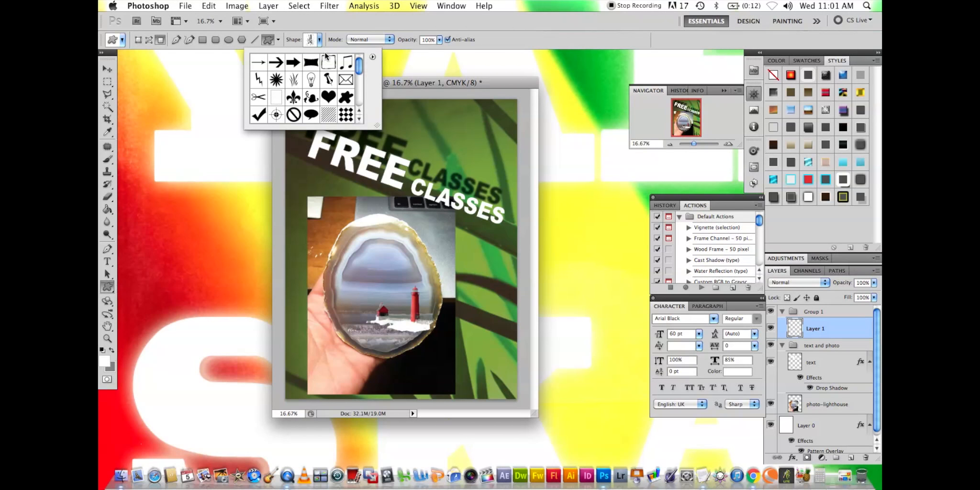
click(329, 30)
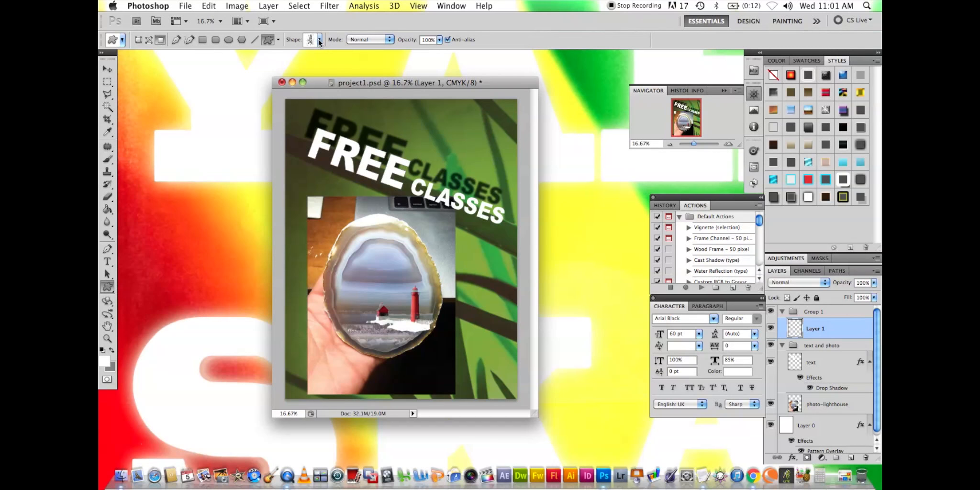
click(320, 40)
drag(359, 65, 359, 99)
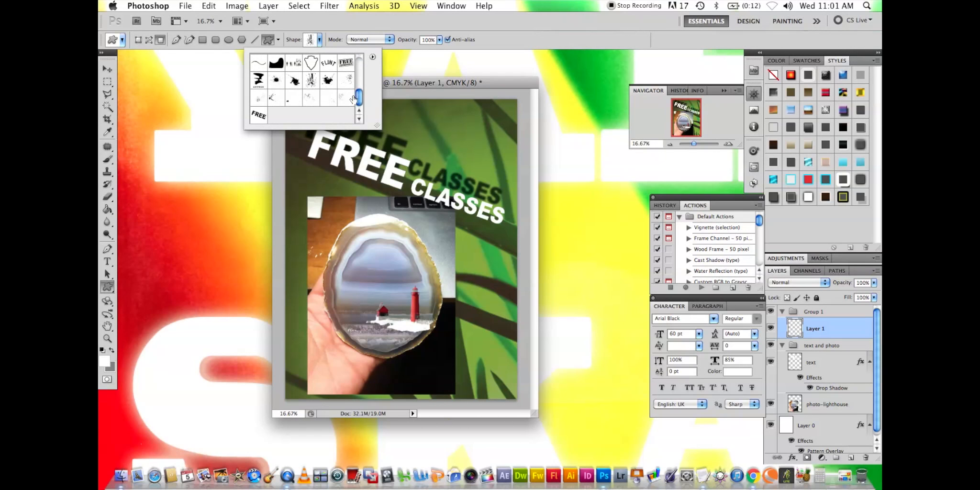
click(258, 116)
click(313, 24)
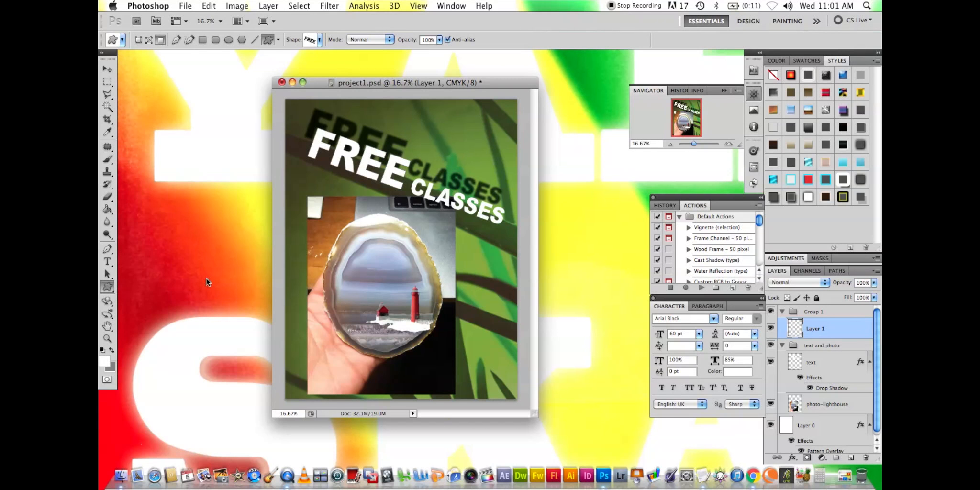
- Set the foreground color to the printable orange d17022
click(105, 362)
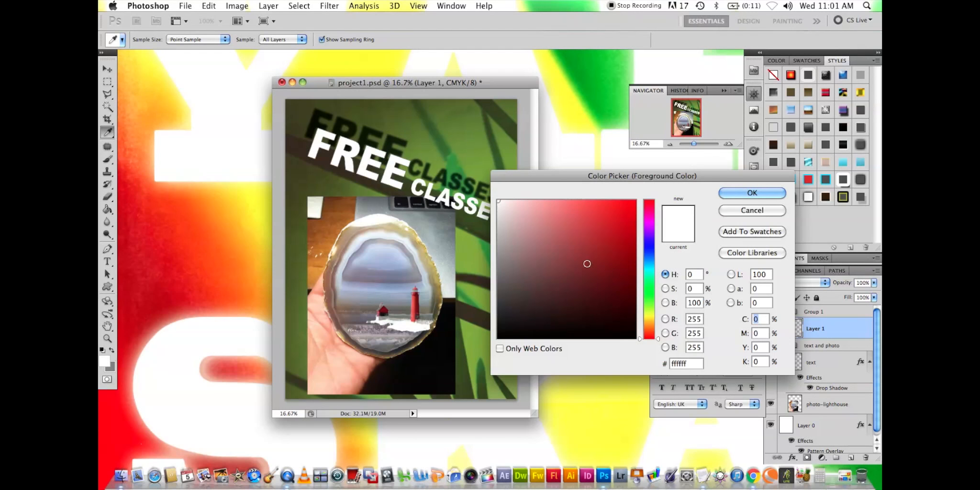
click(649, 324)
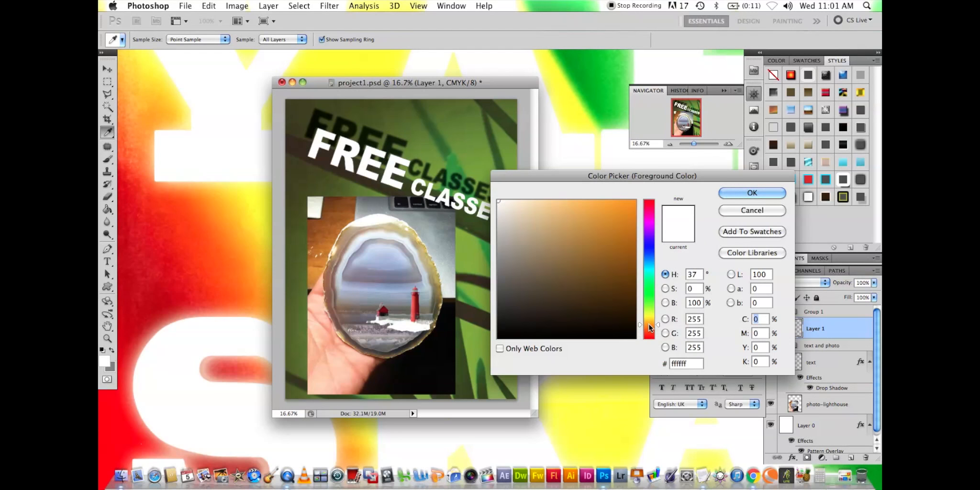
click(623, 222)
click(647, 329)
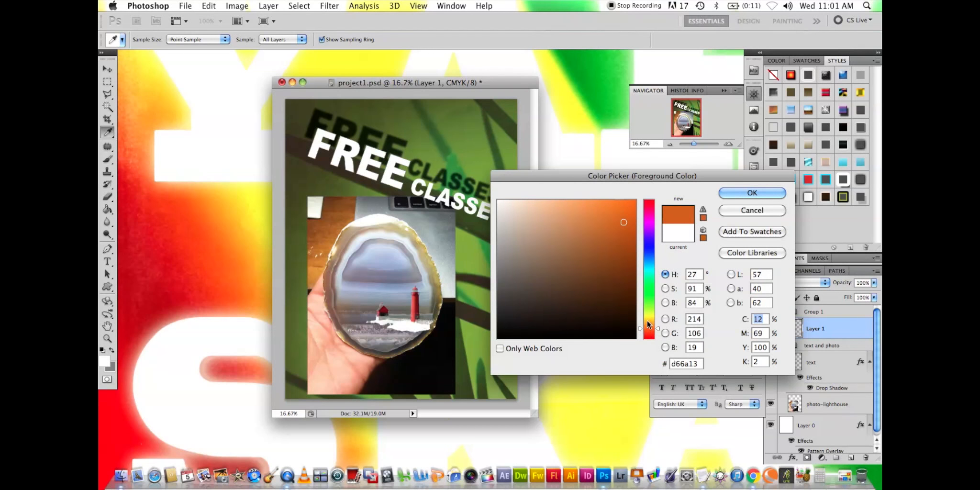
click(702, 211)
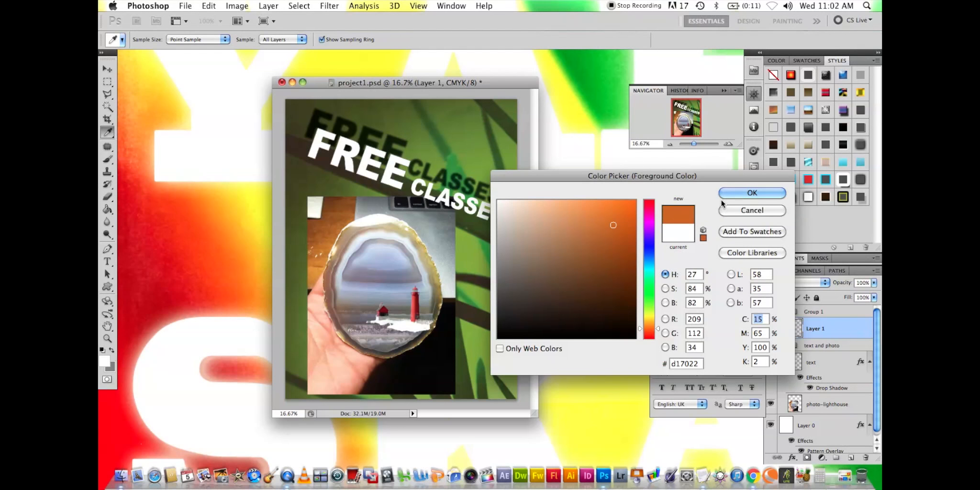
click(752, 193)
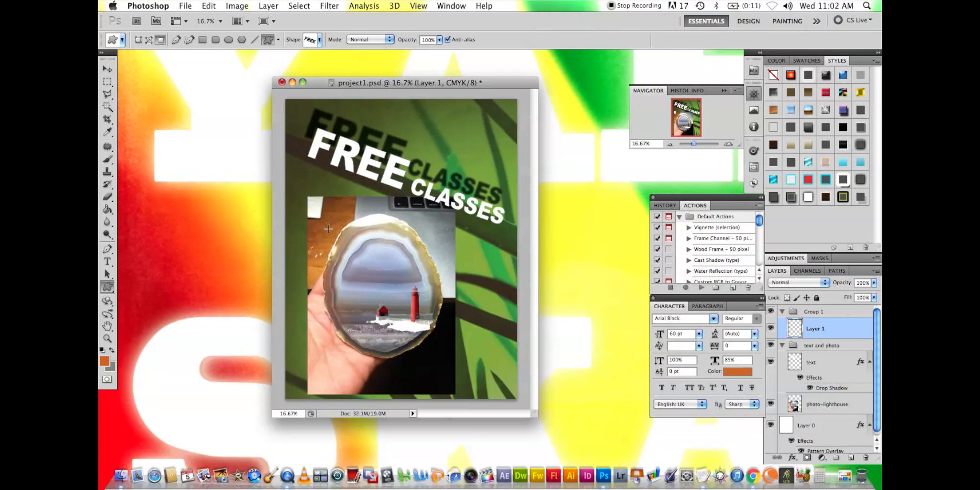
- Draw the orange FREE shape on Layer 1 across the agate in the photo
drag(343, 235, 410, 328)
drag(452, 266, 408, 327)
drag(406, 281, 462, 337)
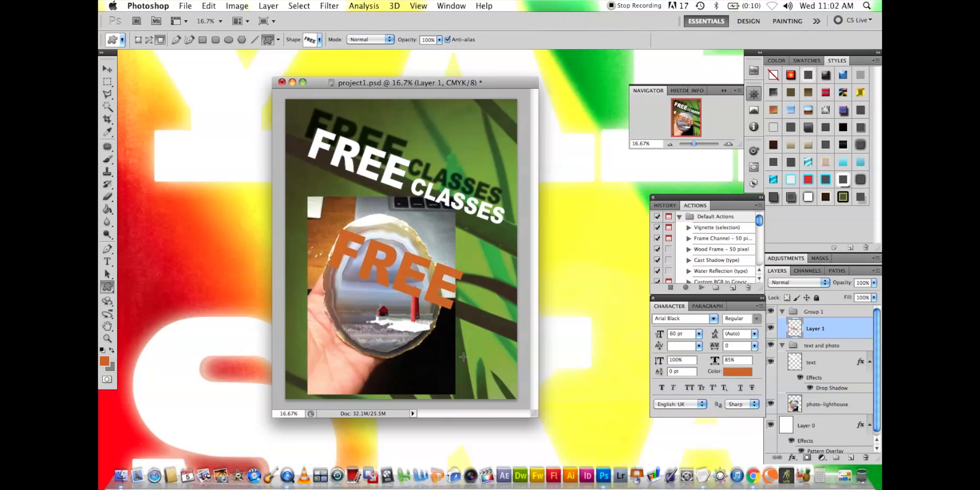
- Move the orange FREE shape to the poster's upper right, above the word CLASSES and partly over its shadow
click(108, 69)
drag(412, 287, 459, 160)
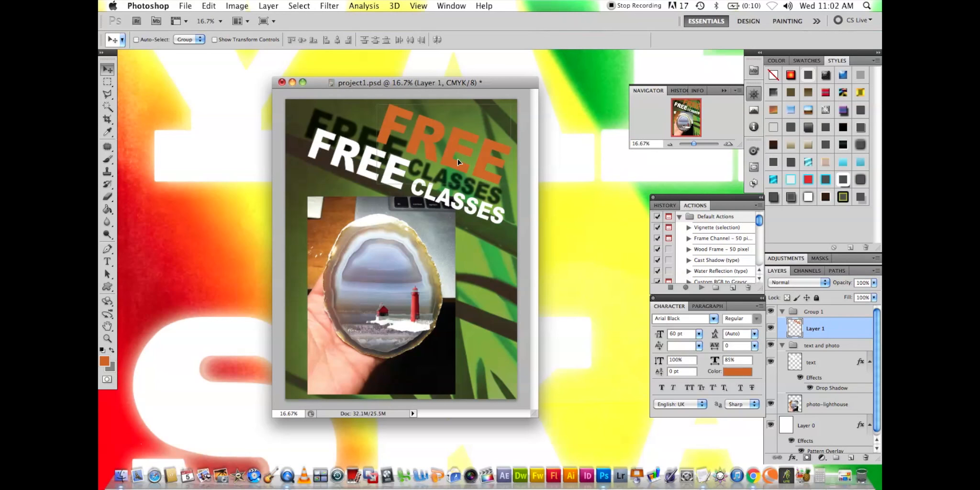
drag(458, 161, 456, 163)
- Hide and show Layer 1 twice to check that it holds the orange FREE shape
click(770, 328)
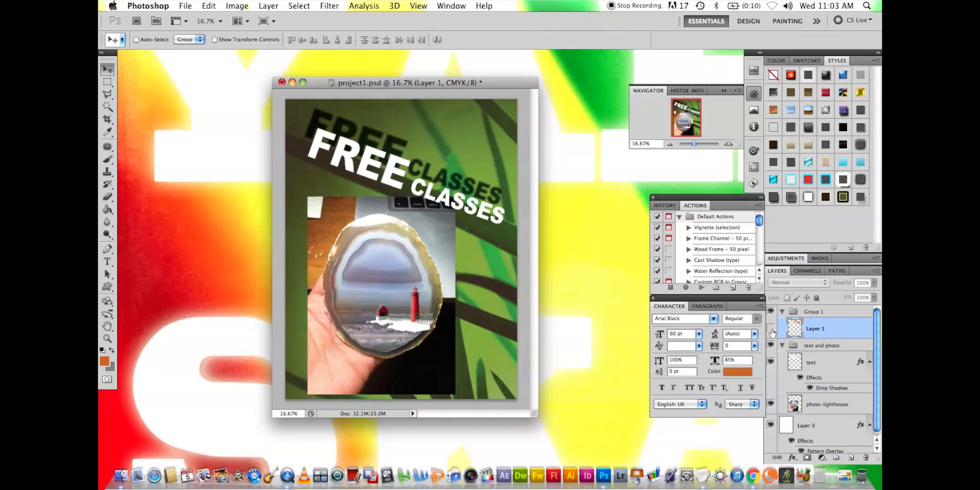
click(770, 328)
click(770, 328)
click(770, 328)
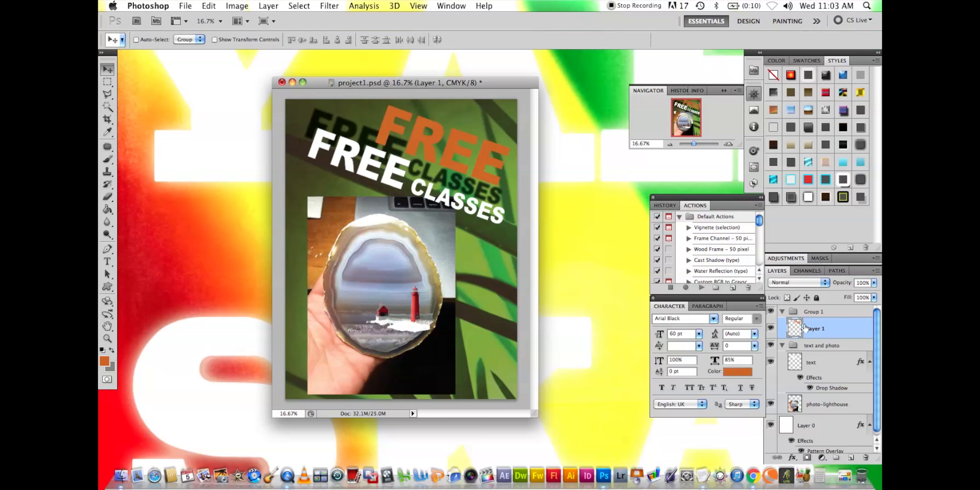
- Rename Layer 1 as FREE-SHAPE, leaving its layer style settings untouched
double_click(827, 332)
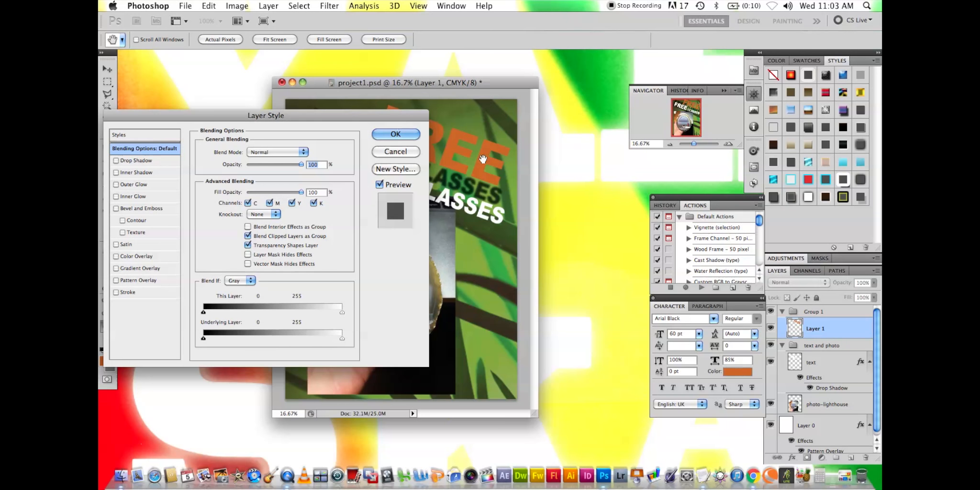
click(402, 152)
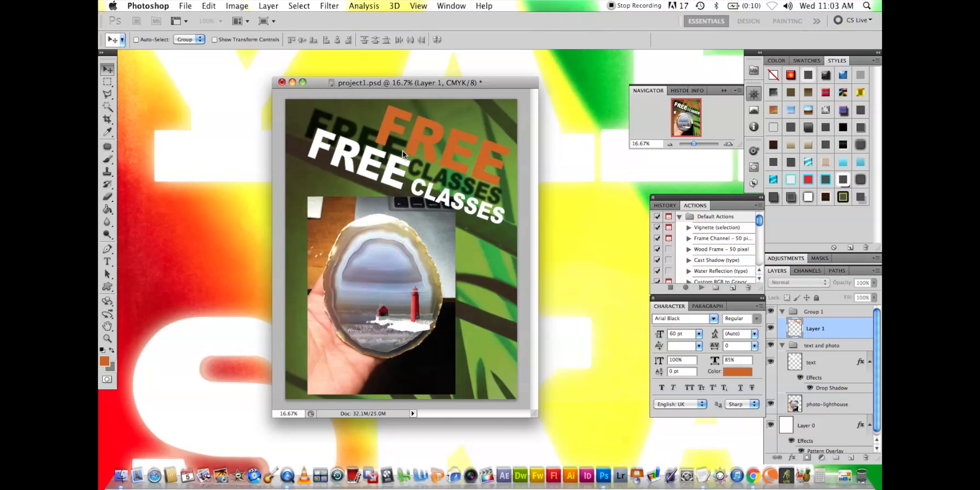
double_click(812, 329)
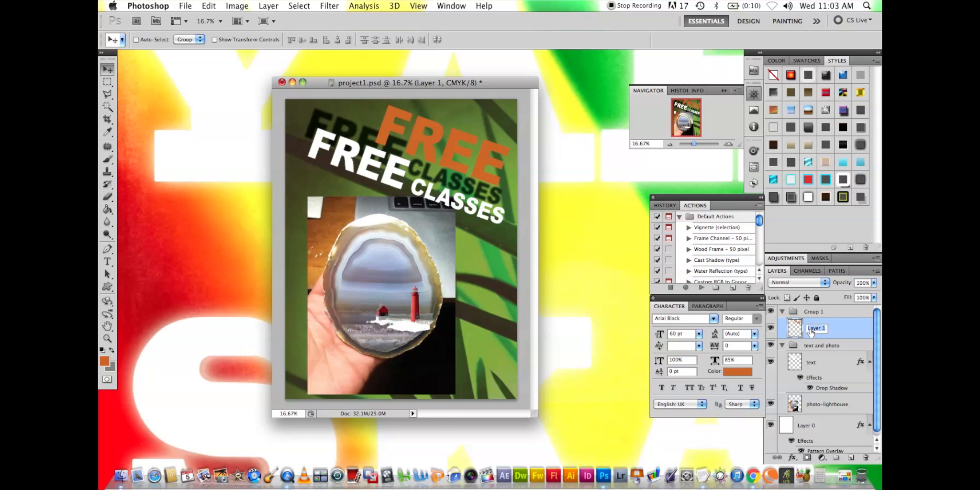
text(FREE-SHAPE)
key(Return)
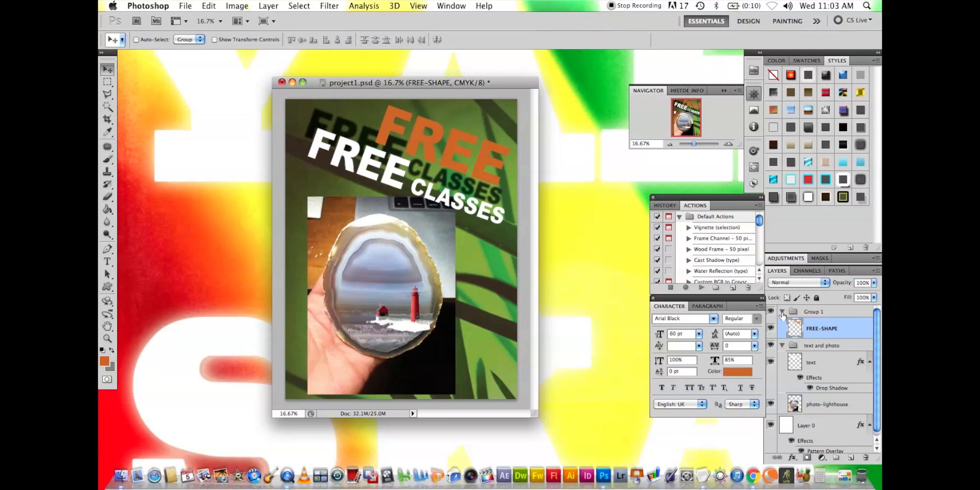
- Rename Group 1 as SHAPES and collapse the group
double_click(815, 311)
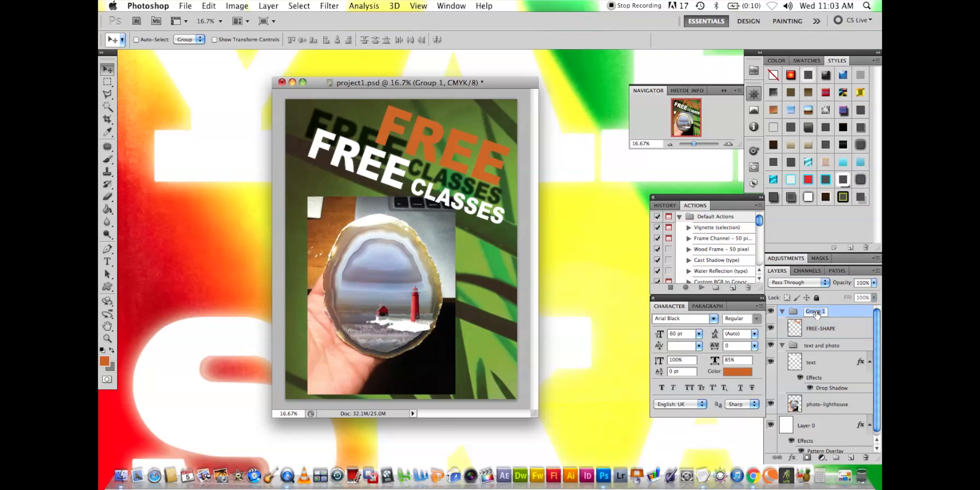
text(SHAPES)
click(859, 328)
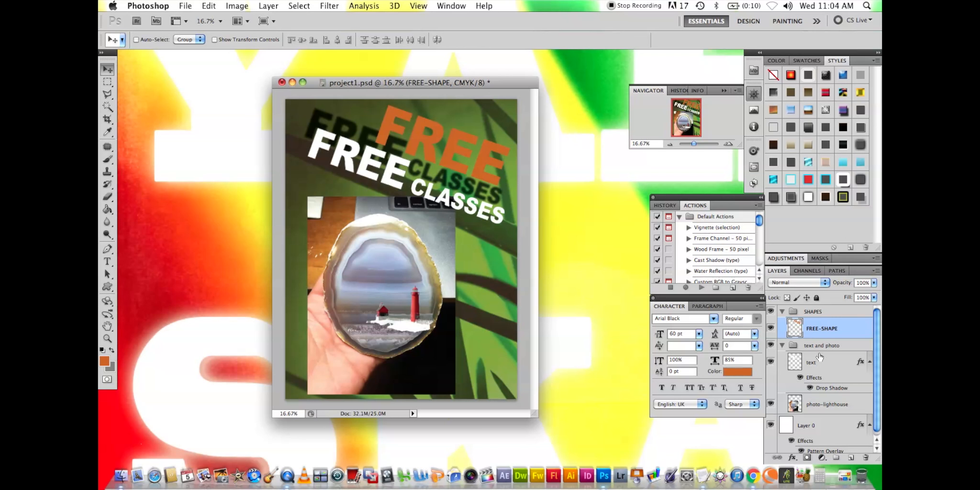
click(782, 312)
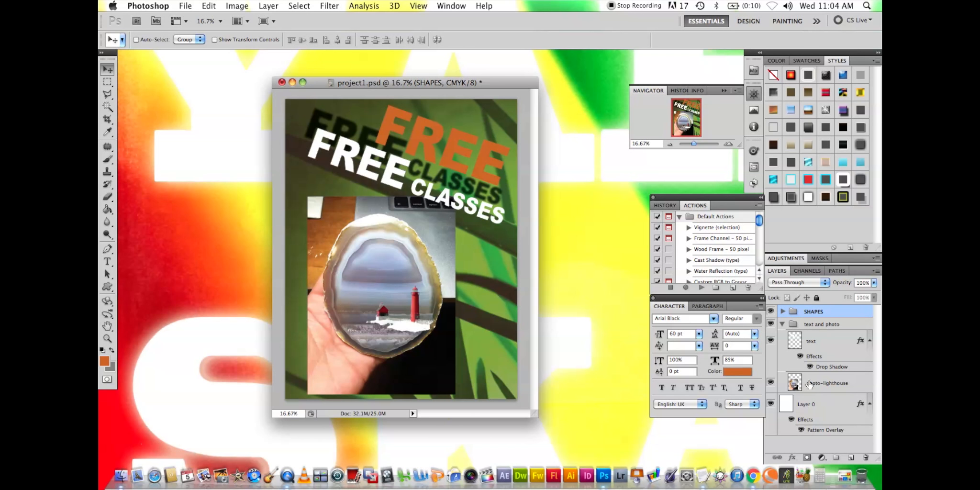
- Outline the red lighthouse and small house on the photo-lighthouse layer with the Polygonal Lasso, using an 11 px feather
click(820, 326)
click(859, 386)
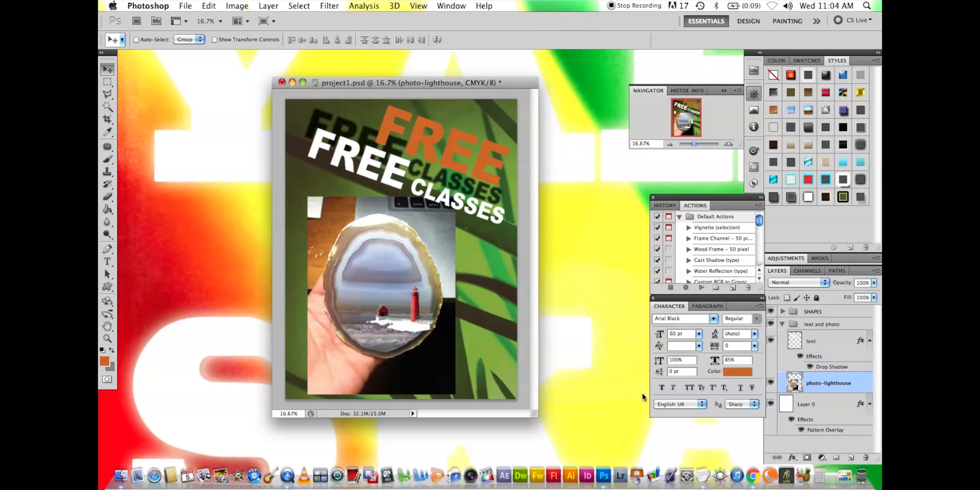
click(108, 94)
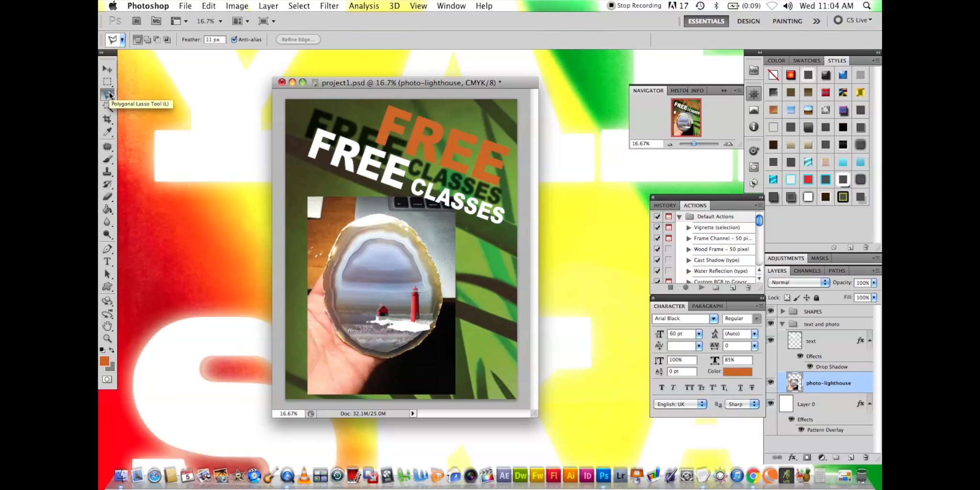
click(367, 306)
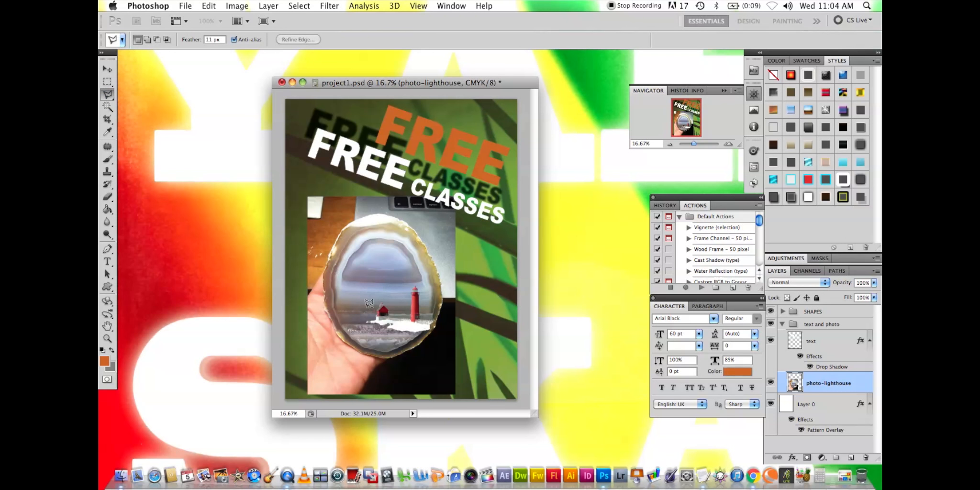
click(415, 274)
click(436, 297)
click(430, 330)
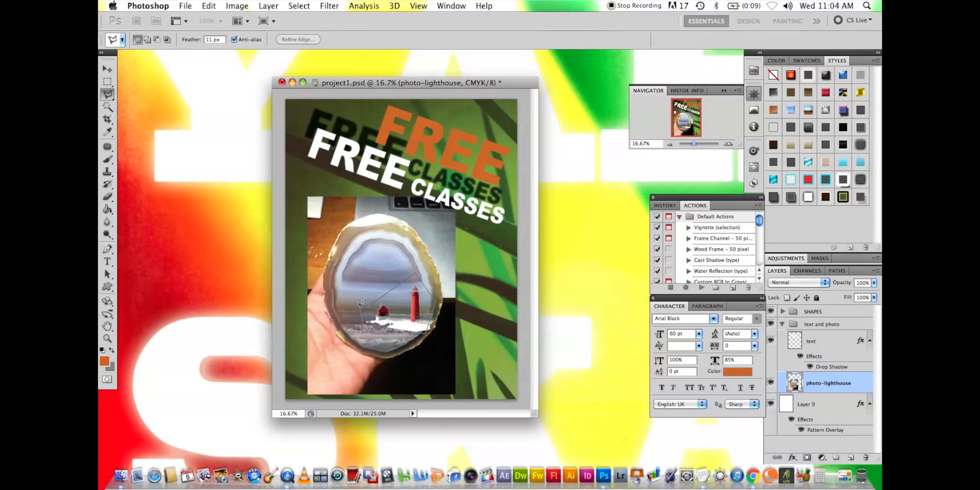
click(369, 308)
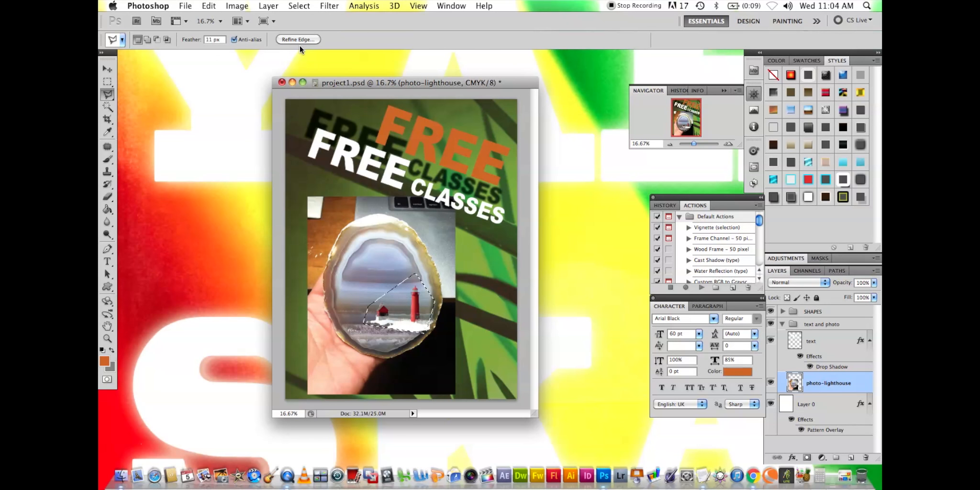
- Copy the selected lighthouse area to a new layer and hide the photo-lighthouse layer
click(268, 6)
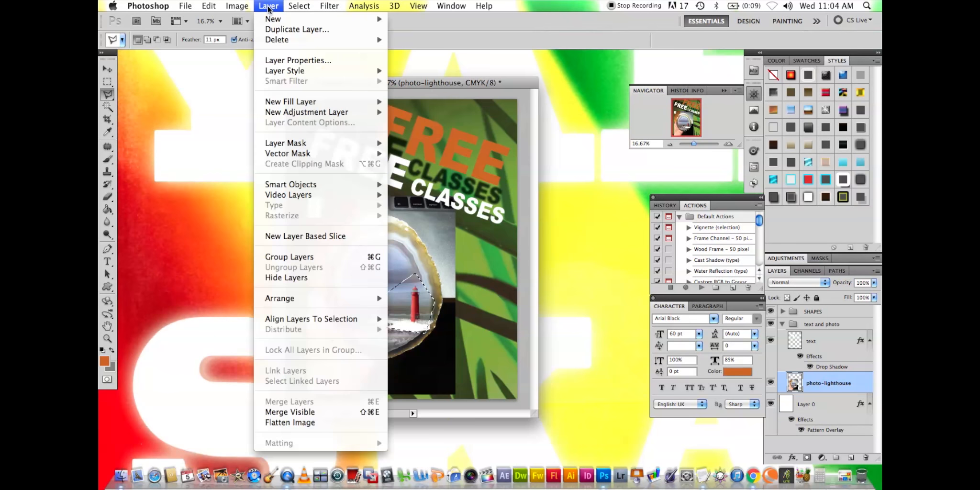
mouse_move(267, 21)
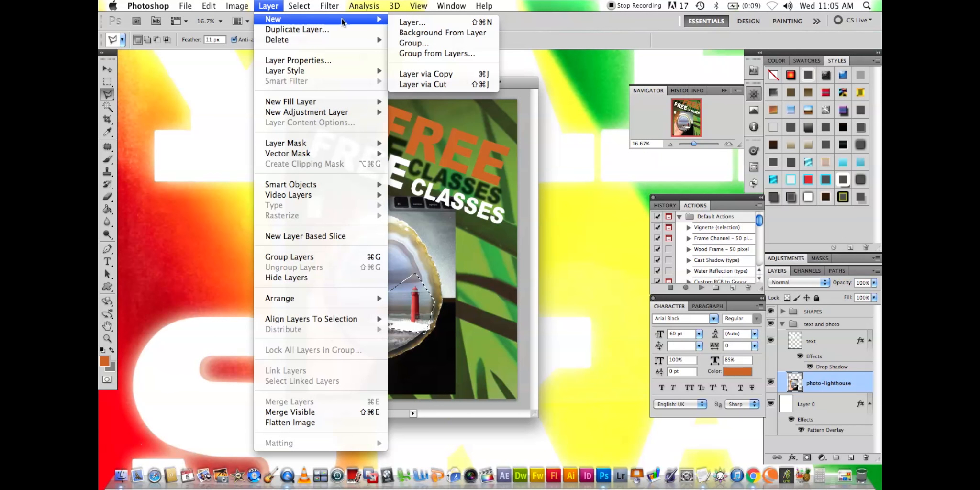
click(410, 76)
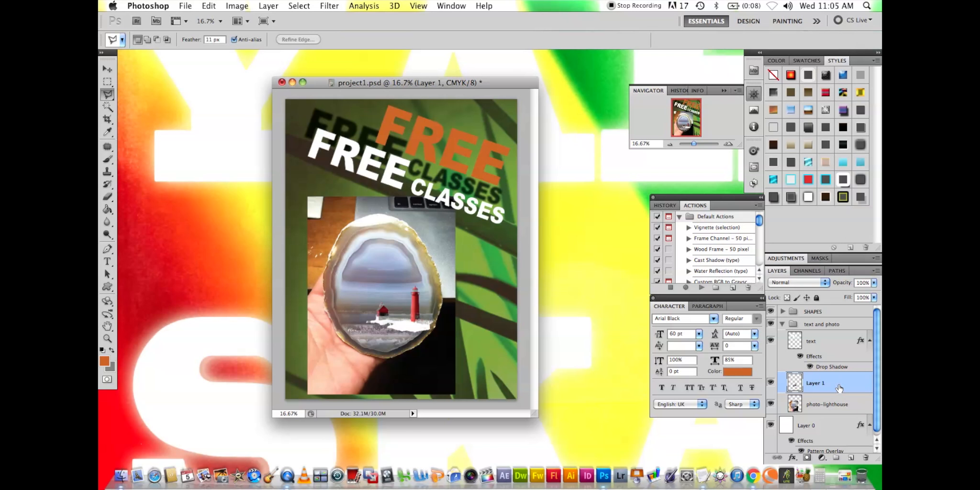
click(771, 404)
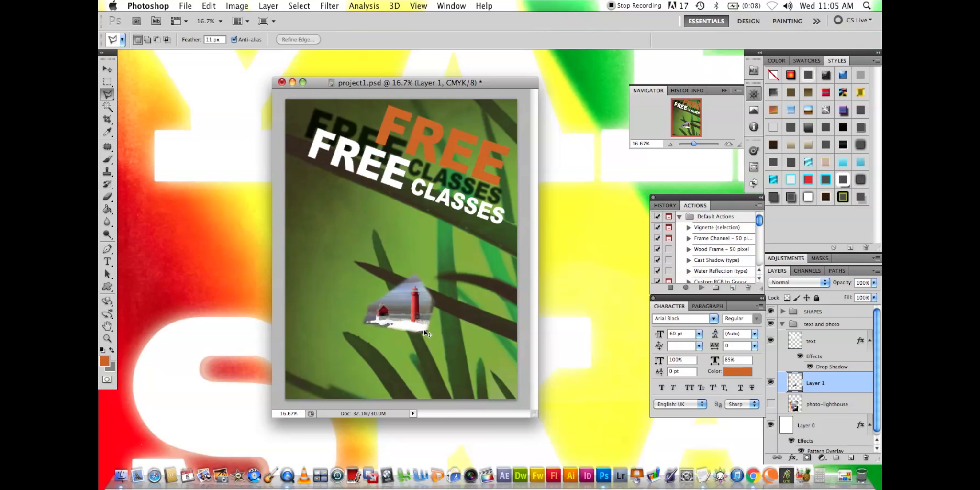
- Examine the soft edges of the lighthouse cutout up close and compare the feather settings of the marquee and lasso tools
key(super+equal)
key(super+equal)
key(super+equal)
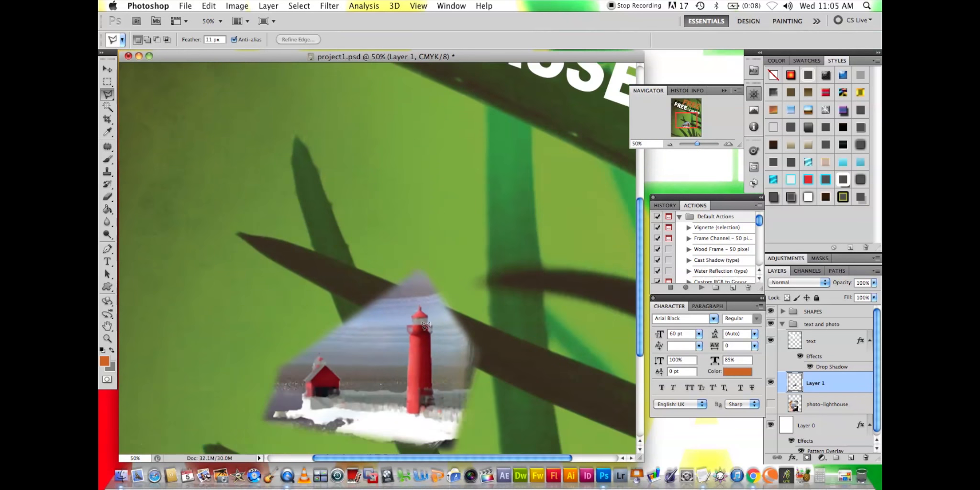
scroll(426, 330, down, 6)
key(super+equal)
key(super+equal)
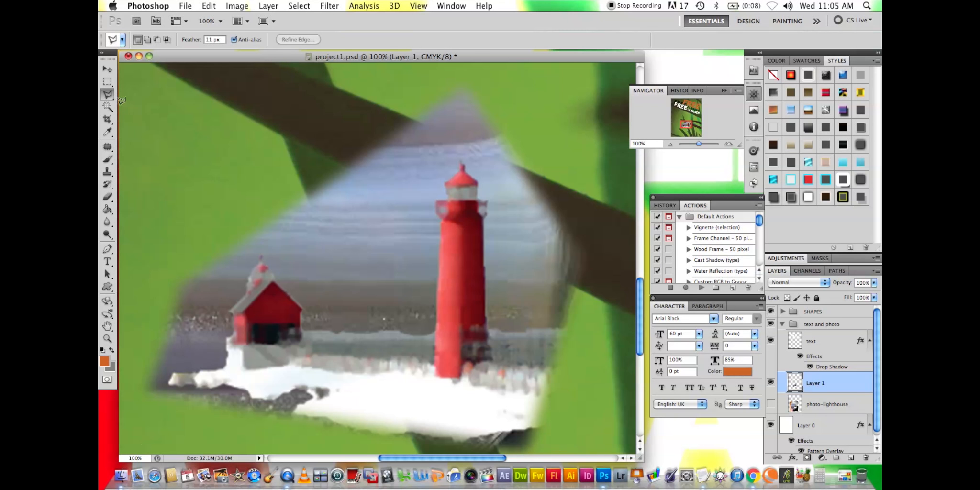
click(107, 86)
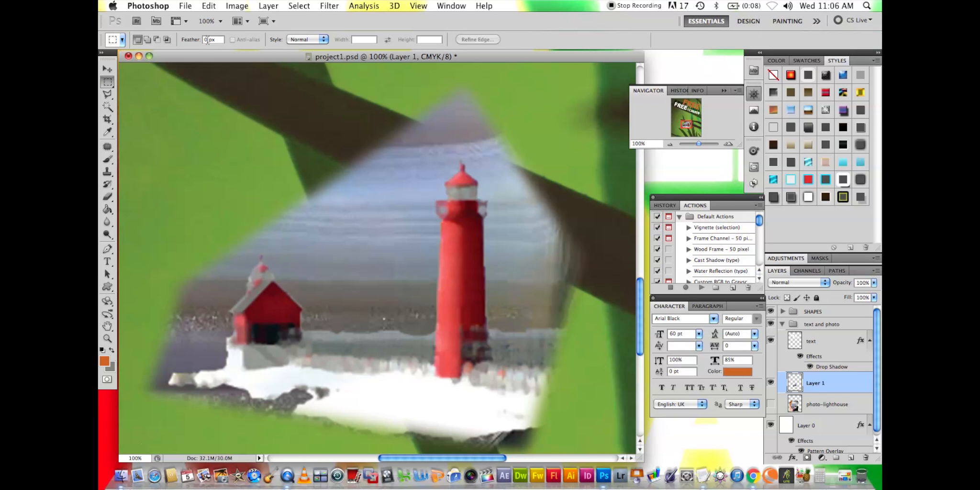
click(107, 94)
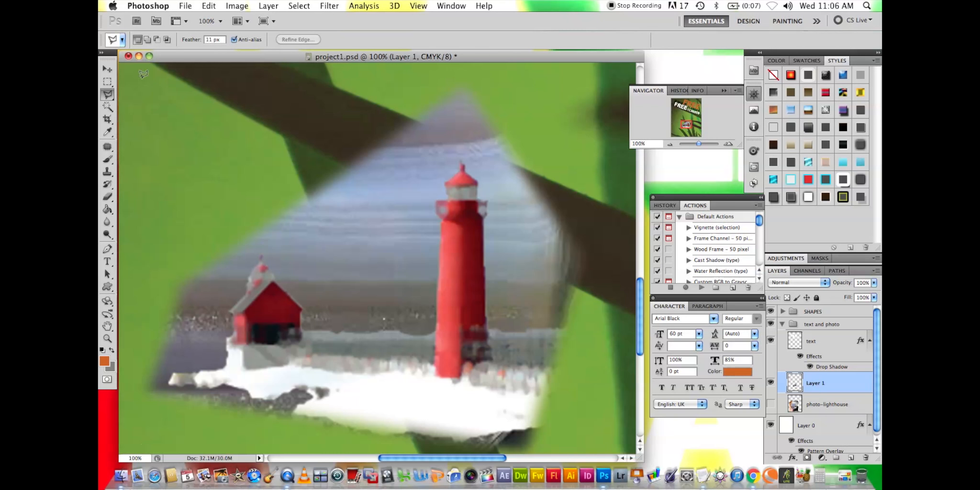
click(106, 84)
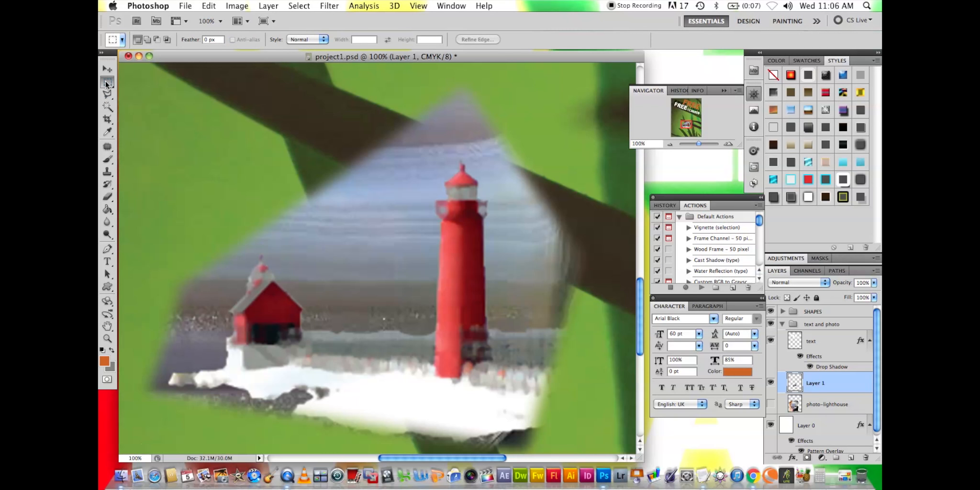
click(108, 85)
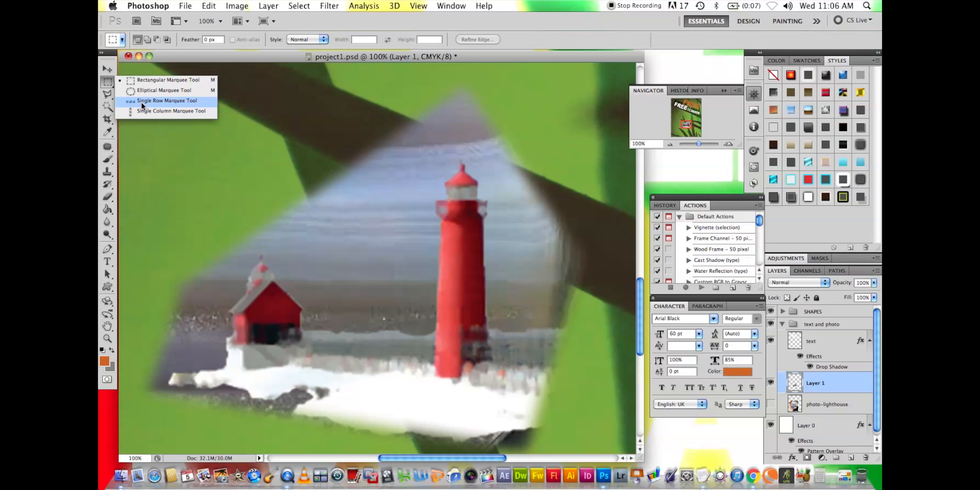
click(109, 84)
click(106, 95)
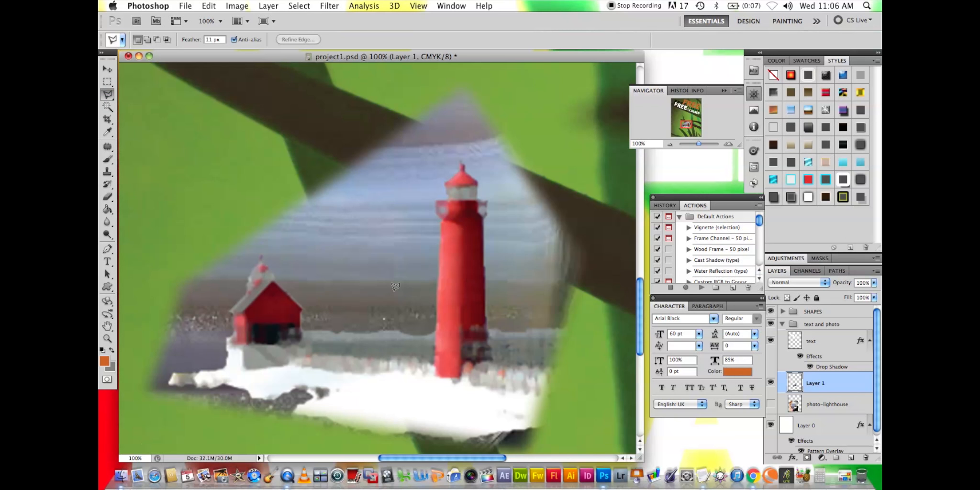
- Zoom out to 16.67% and enlarge and reposition the document window so the whole poster is in view
click(417, 4)
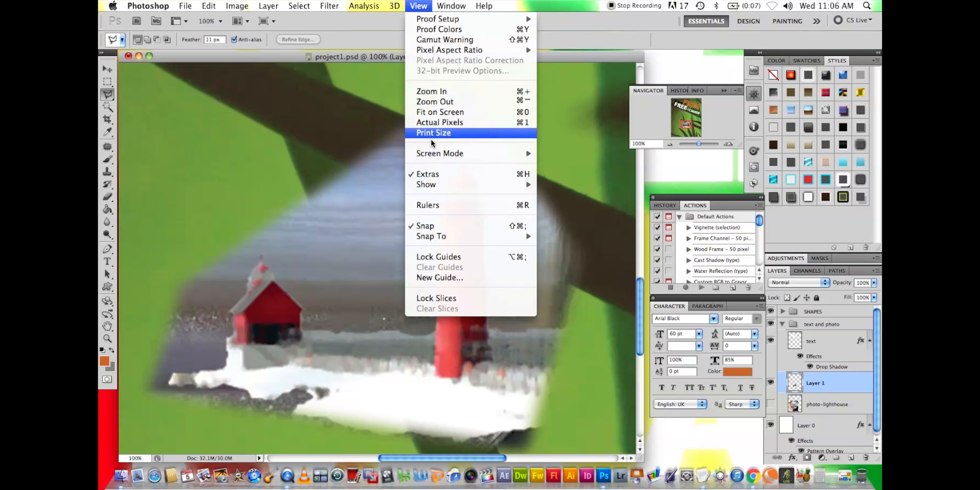
click(433, 101)
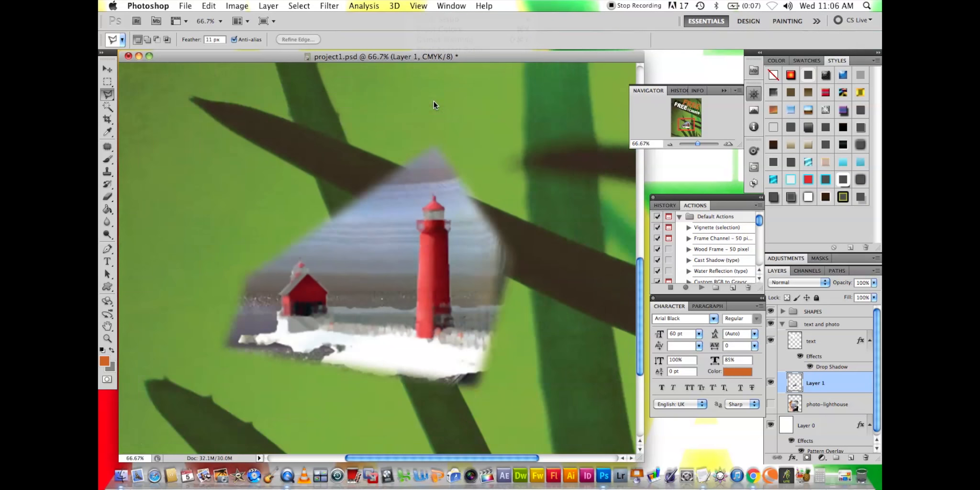
click(417, 5)
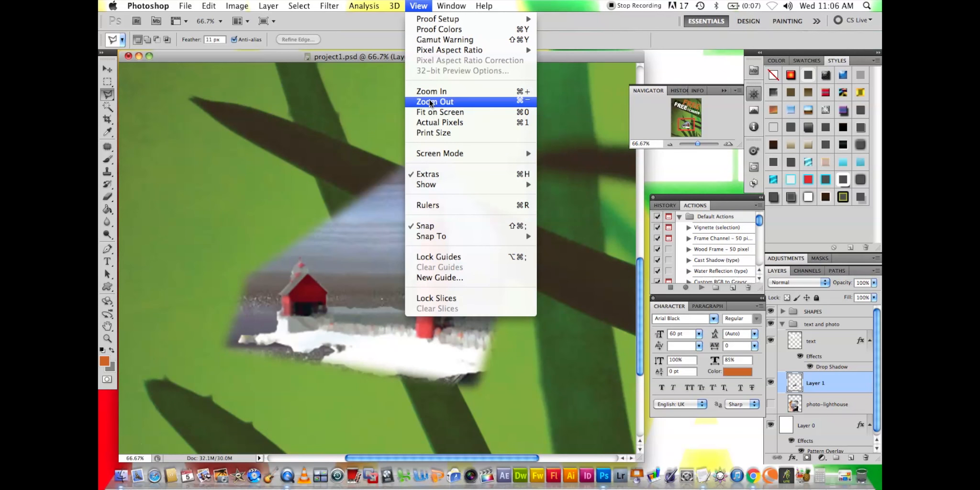
click(429, 101)
click(419, 5)
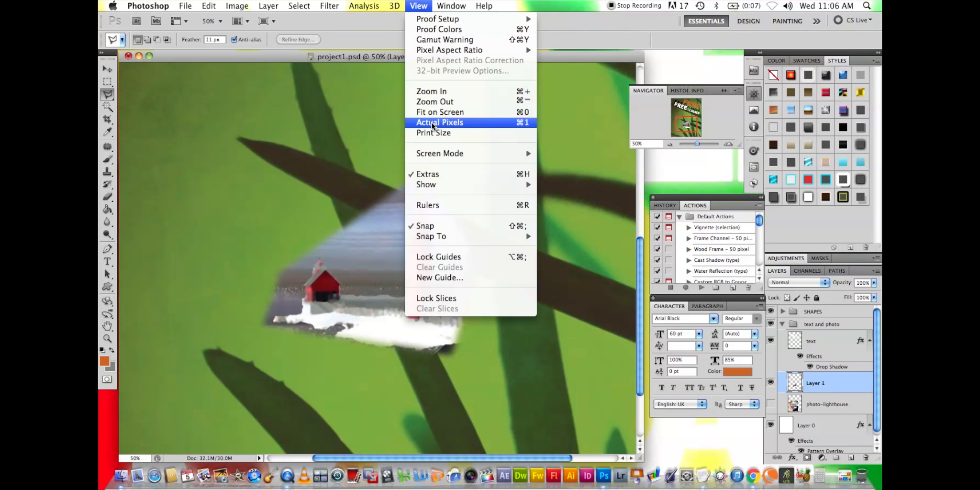
click(433, 102)
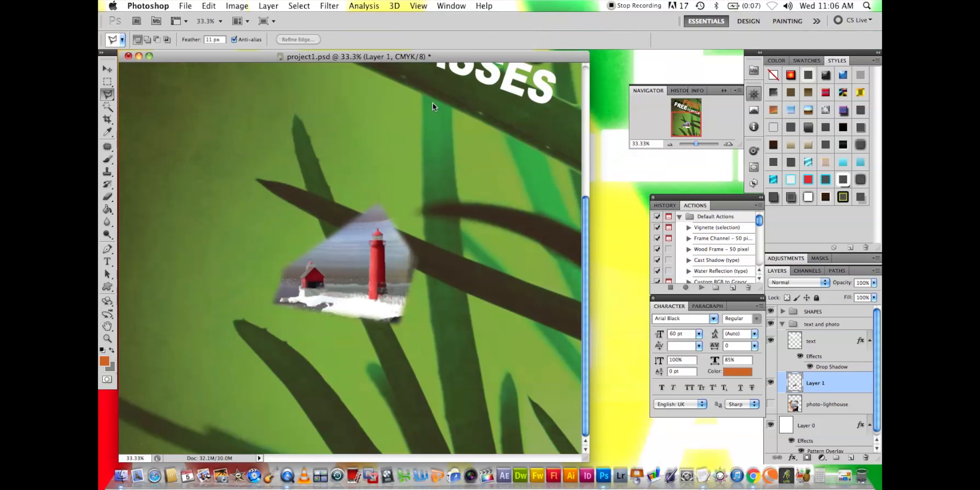
click(418, 5)
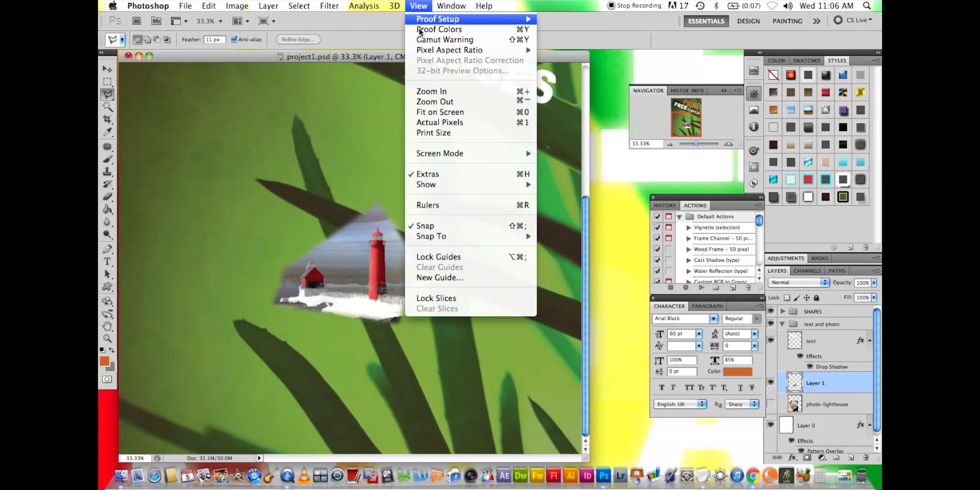
click(429, 102)
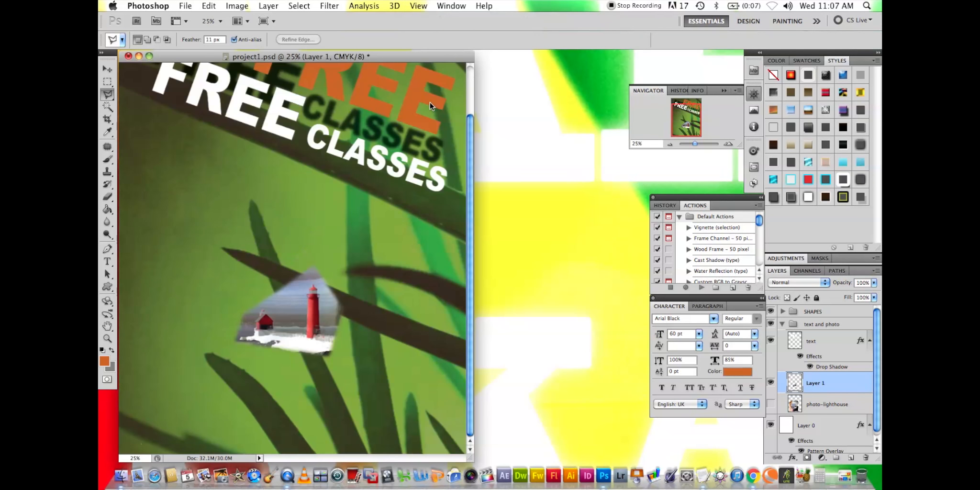
click(420, 5)
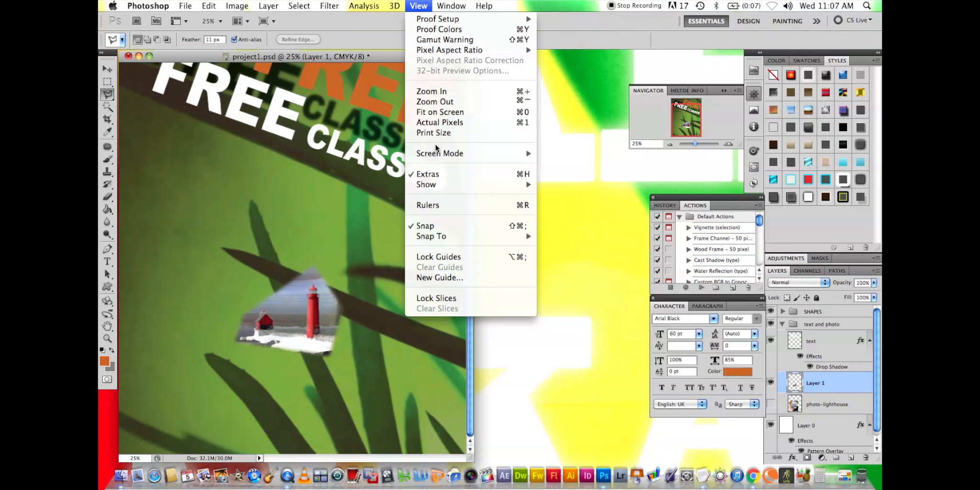
click(433, 102)
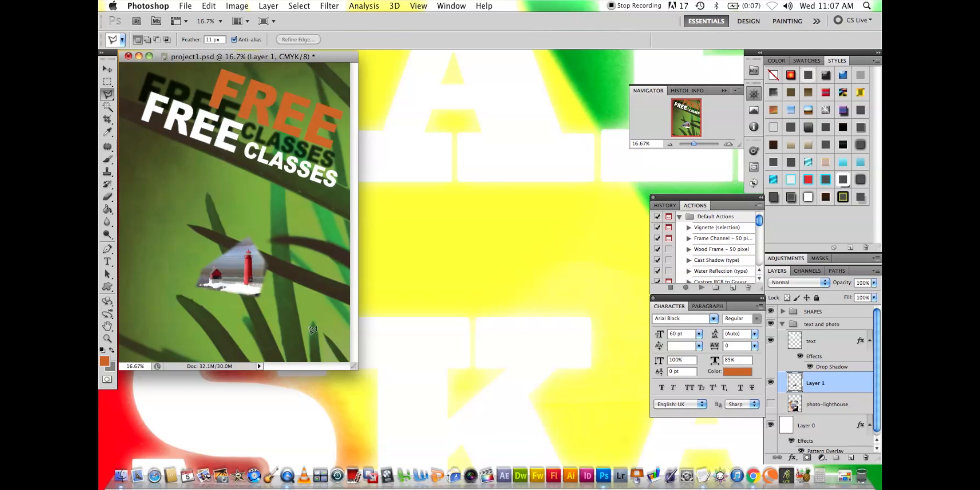
drag(352, 361, 391, 388)
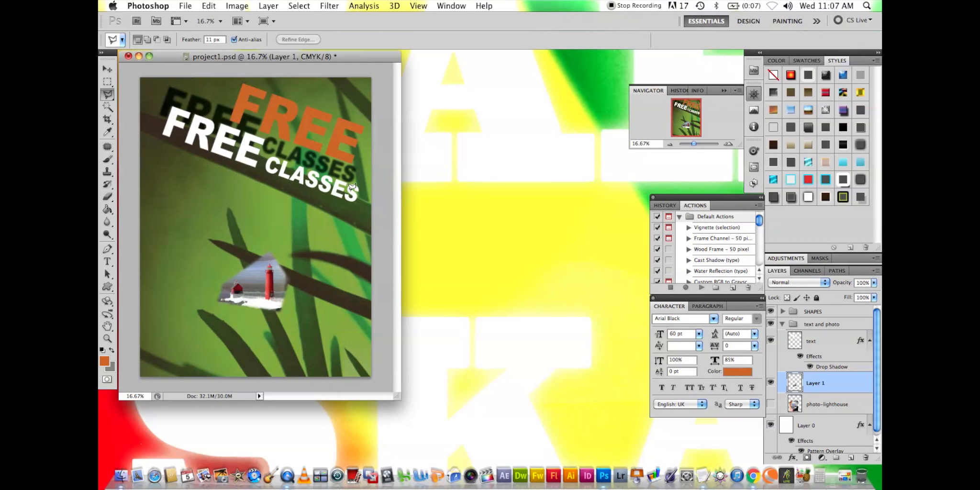
drag(401, 75, 492, 90)
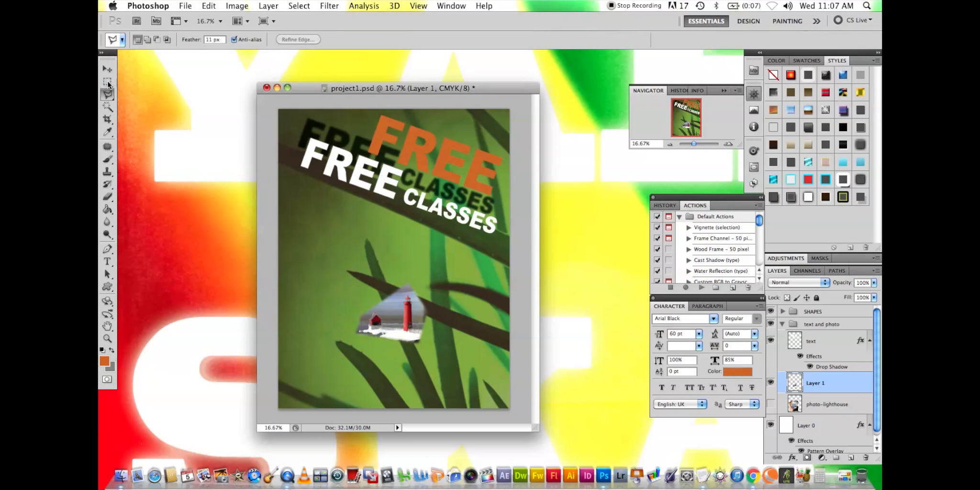
- Select the lighthouse's red areas on Layer 1 with Color Range, sampling the tower's red at a fuzziness of 145
click(332, 7)
mouse_move(299, 6)
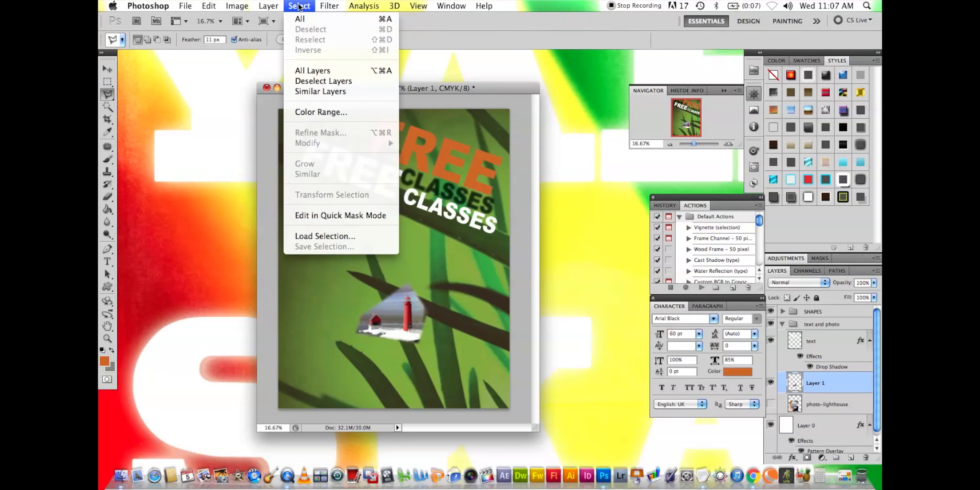
click(321, 110)
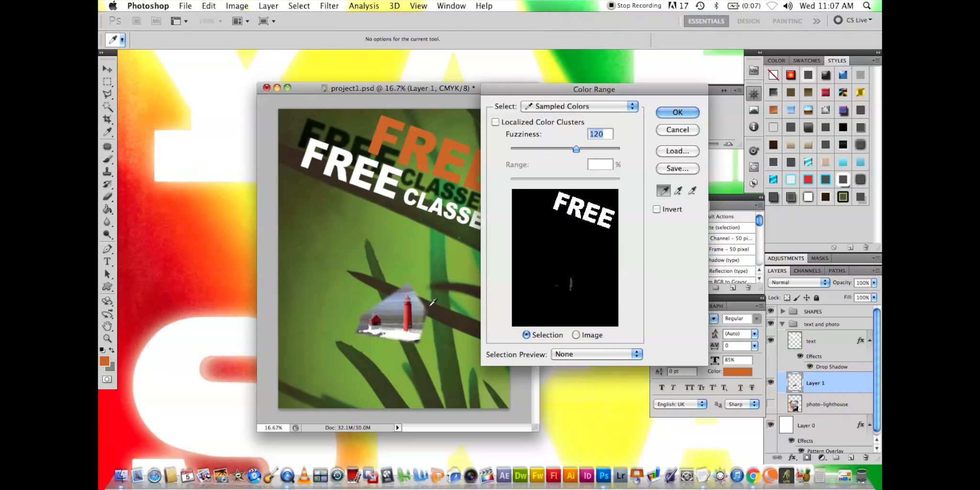
click(406, 313)
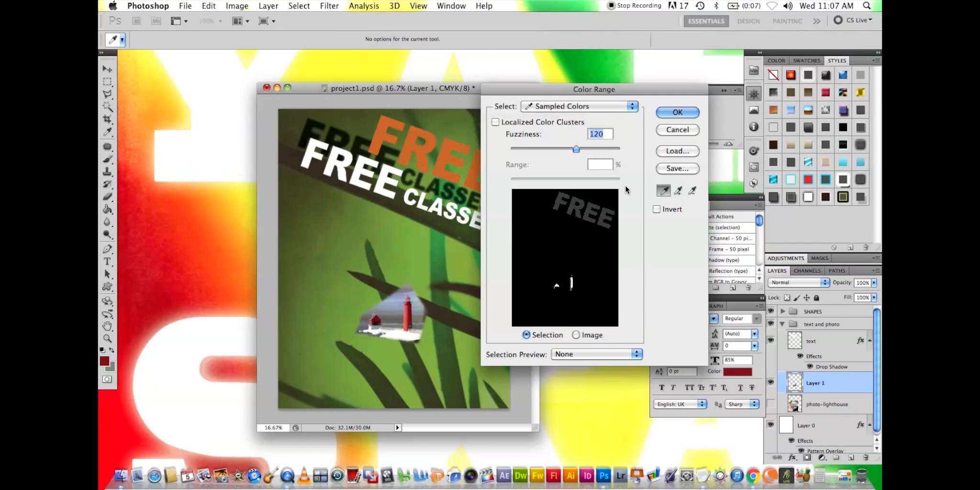
mouse_move(576, 149)
mouse_down()
mouse_move(609, 148)
mouse_move(588, 149)
mouse_up()
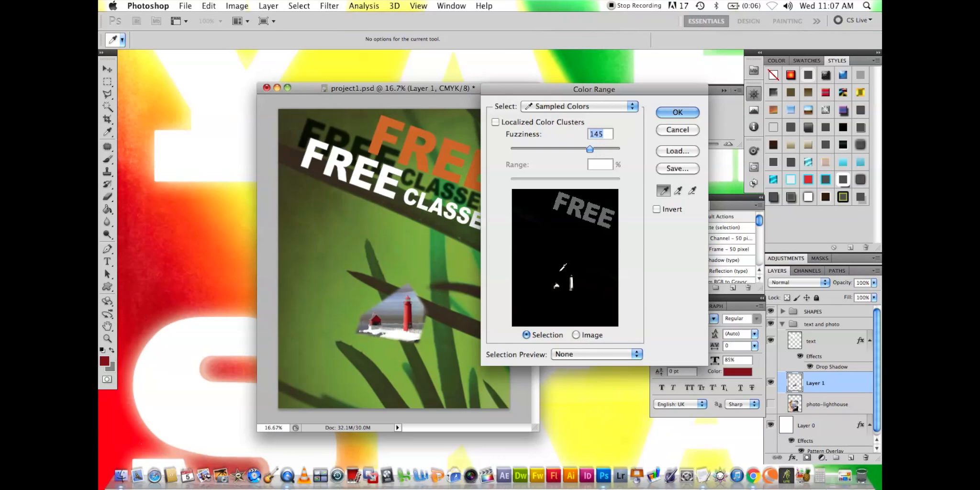
click(682, 114)
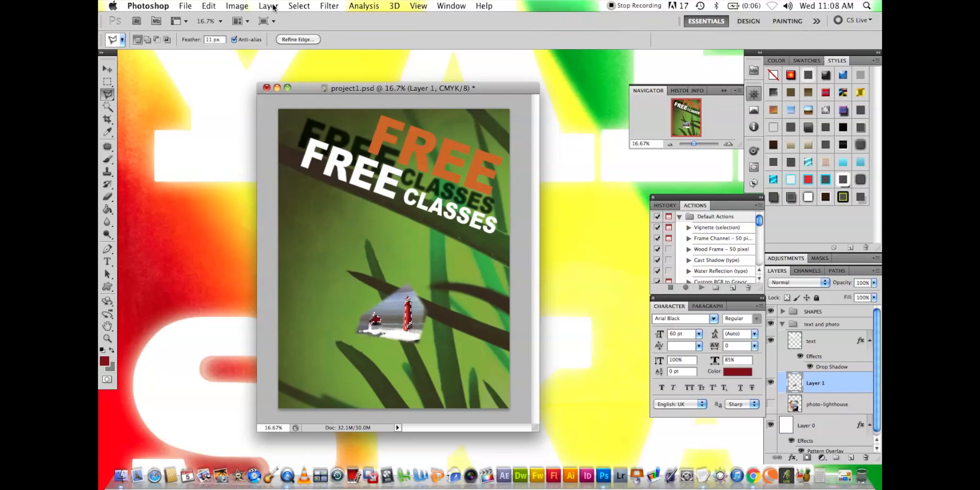
click(317, 6)
mouse_move(298, 6)
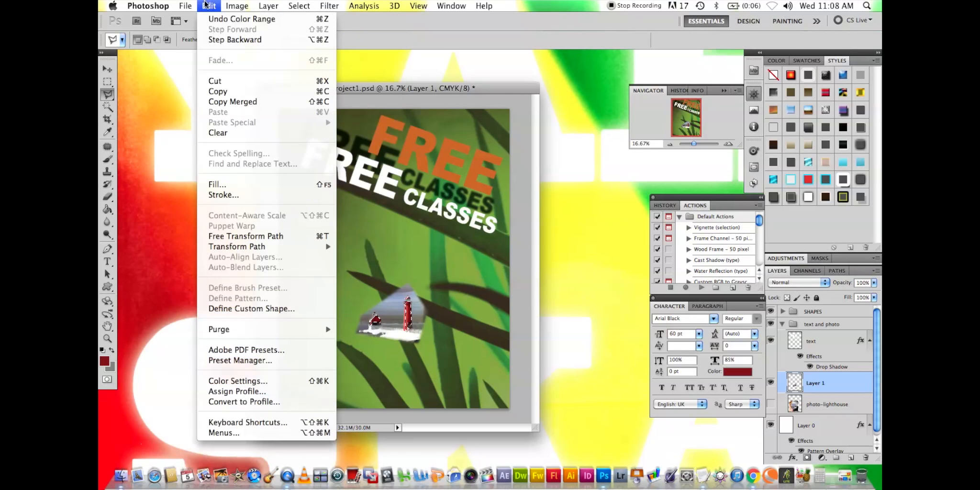
mouse_move(230, 5)
mouse_move(262, 6)
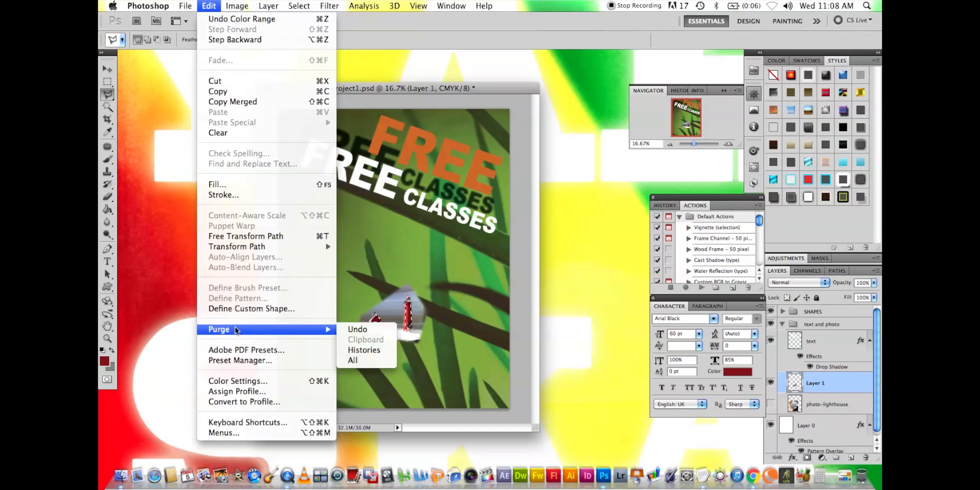
click(235, 308)
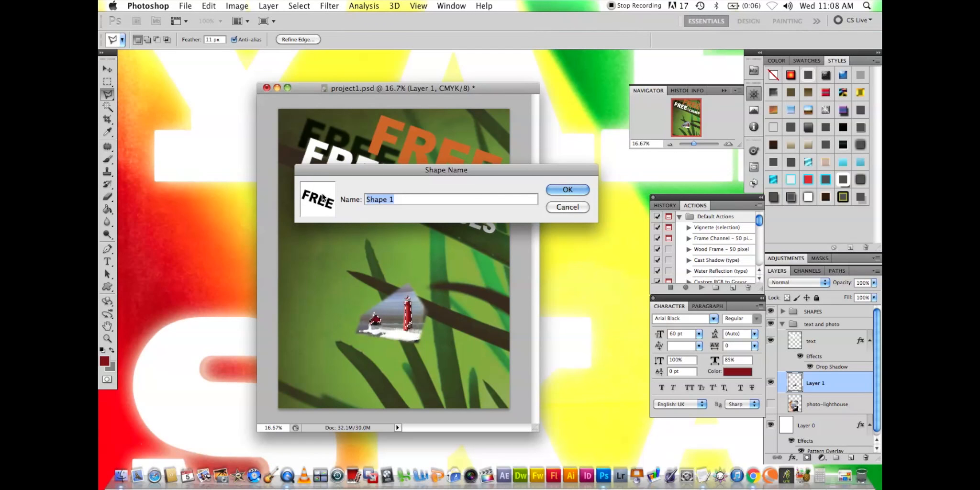
click(567, 208)
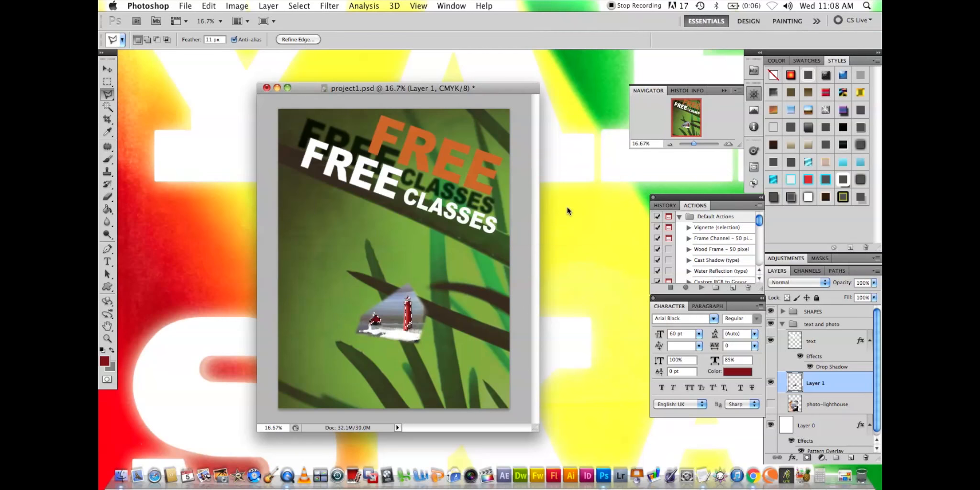
- Convert the lighthouse's red selection on Layer 1 to a work path with a tolerance of 0.5 pixels
click(107, 86)
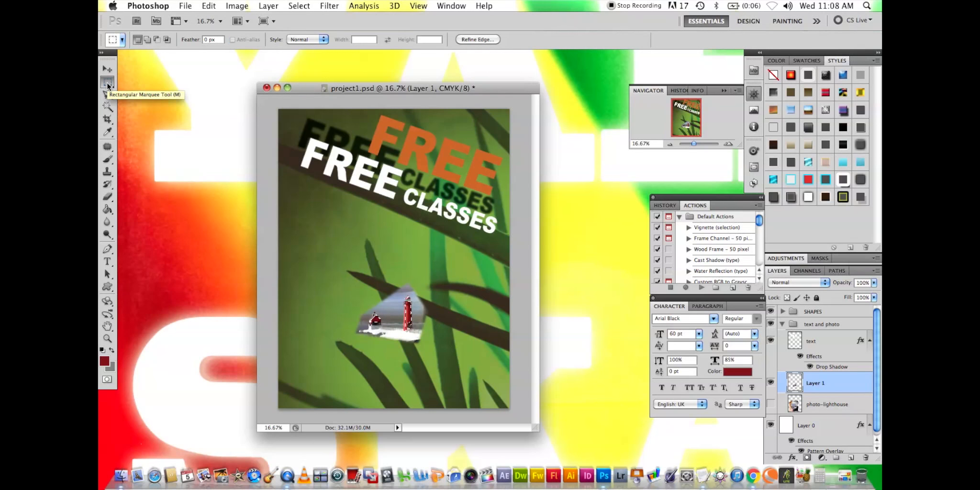
right_click(412, 319)
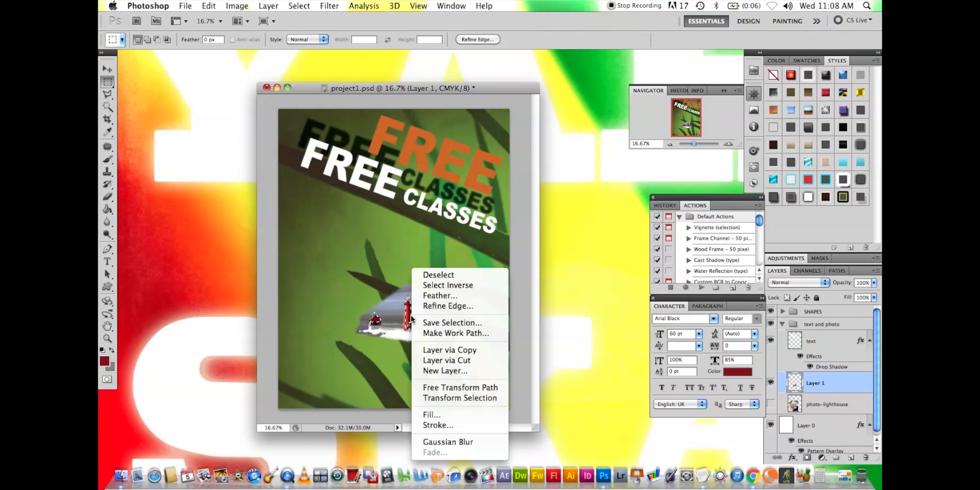
click(449, 333)
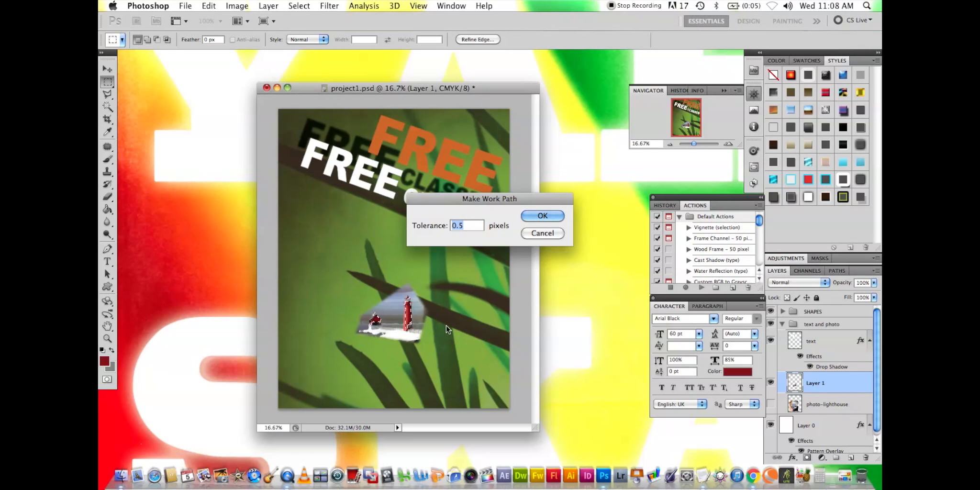
click(547, 215)
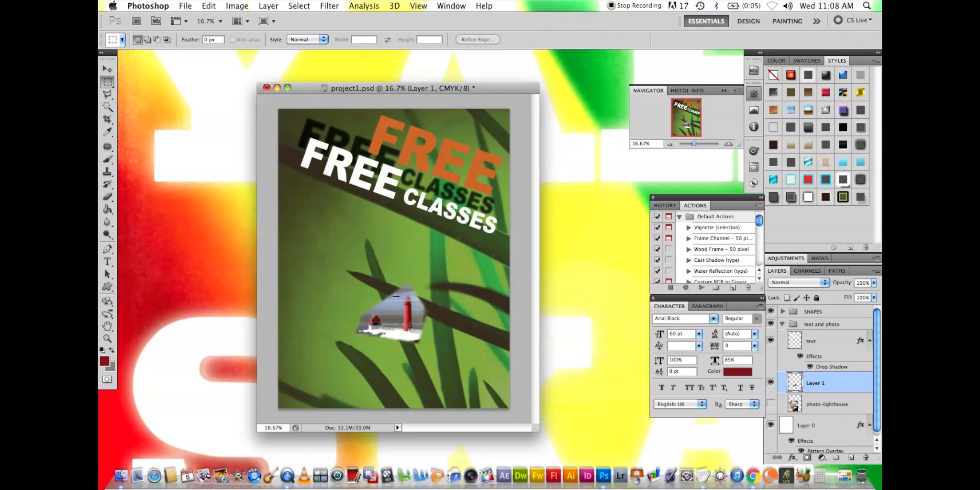
click(208, 6)
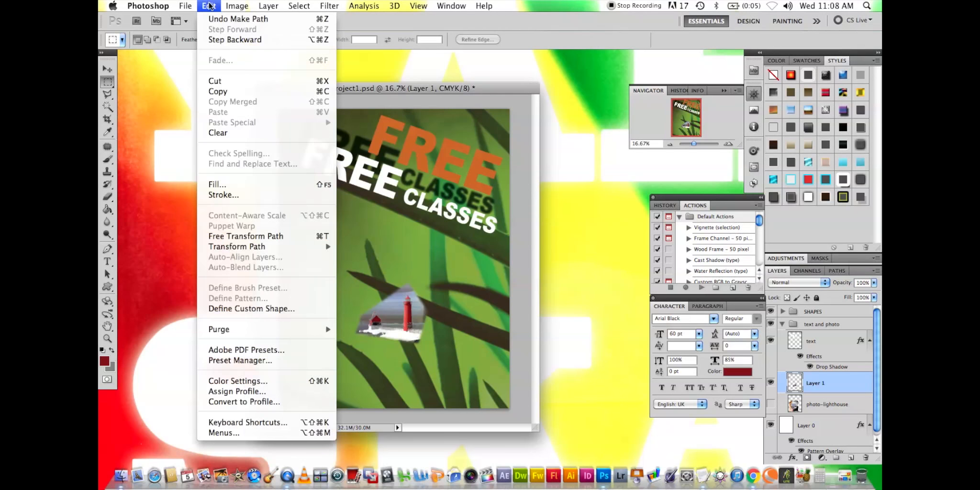
click(251, 308)
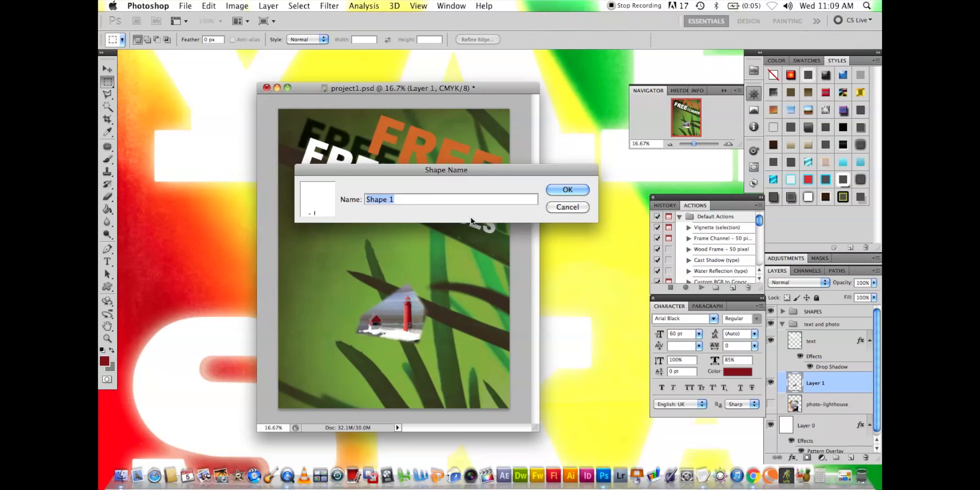
click(562, 207)
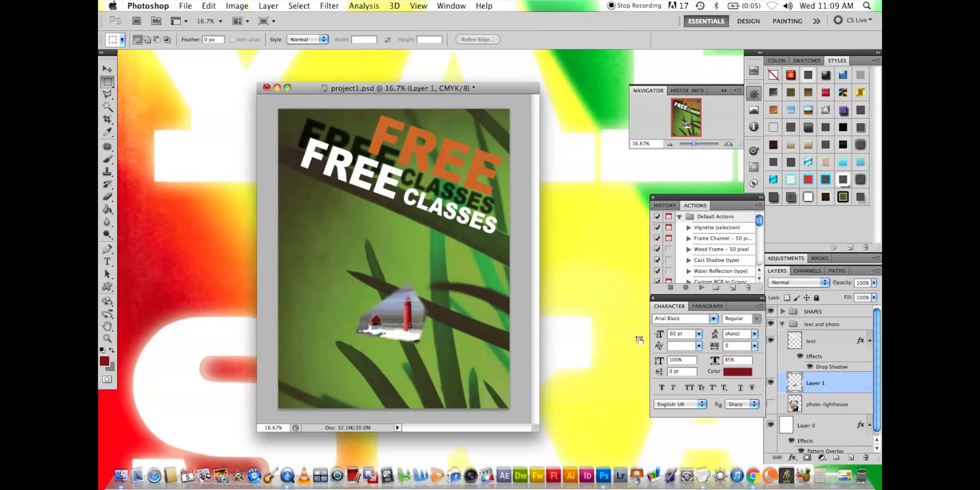
- Hide Layer 1 to check the path outline and delete the work path
click(770, 383)
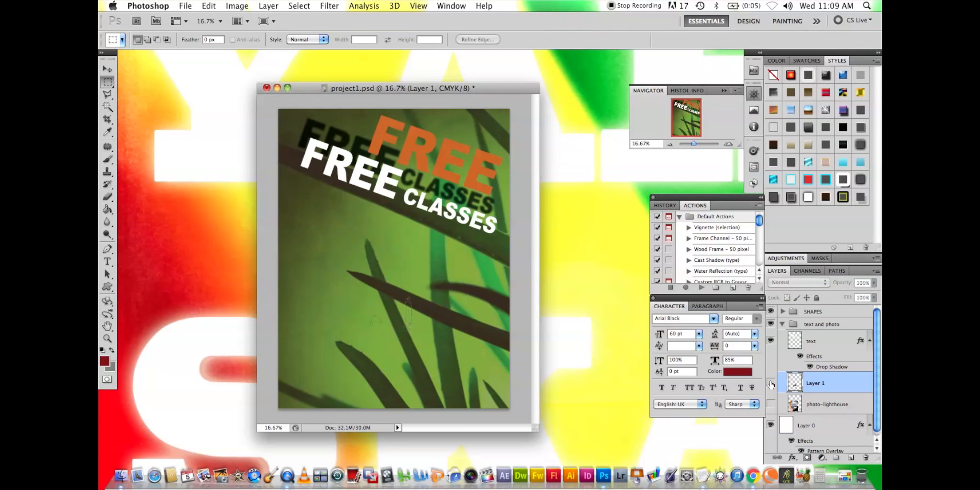
click(837, 271)
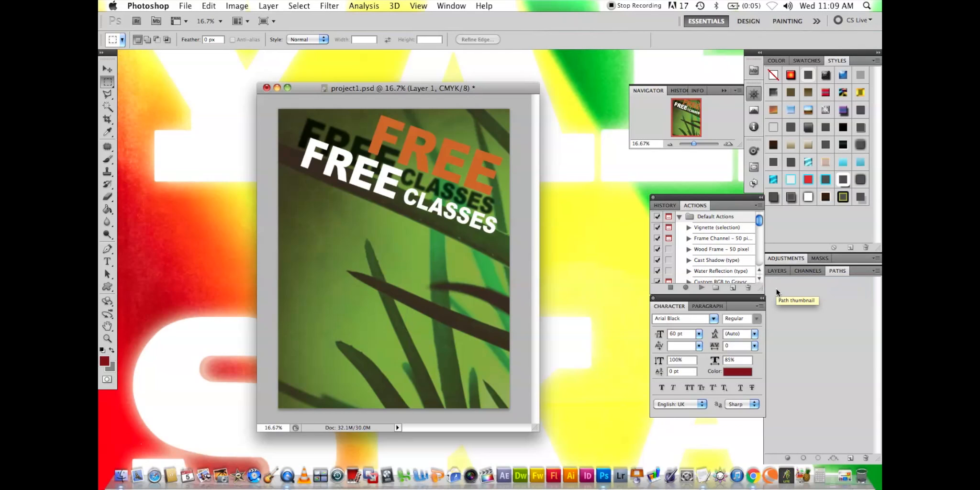
click(776, 270)
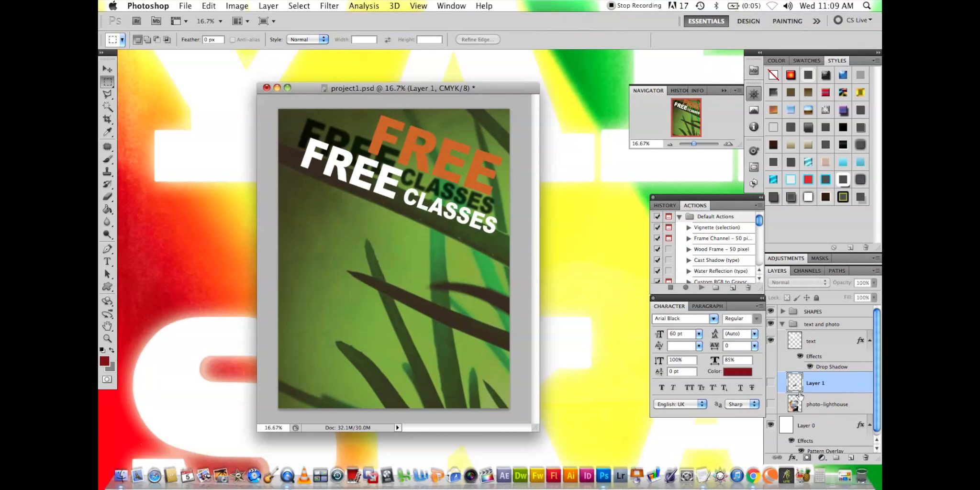
- Show Layer 1 again and rename it lighthouse-cutout
click(770, 382)
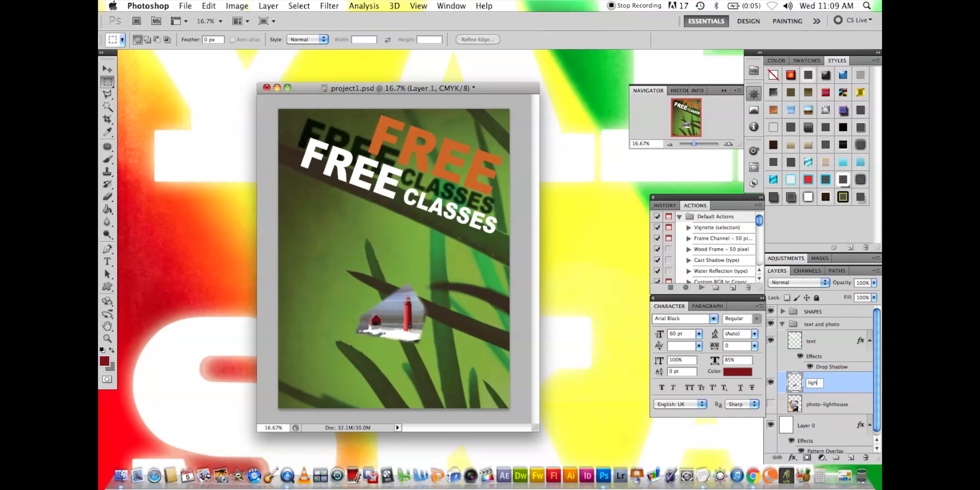
text(ouse-cutout)
key(Return)
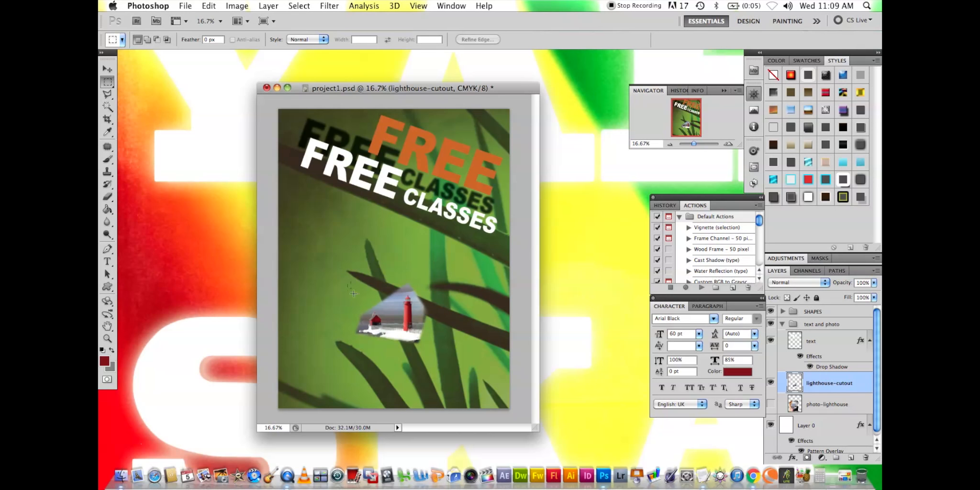
- Marquee the area around the lighthouse cutout and select its red parts with Color Range at a fuzziness of 151
drag(347, 282, 431, 345)
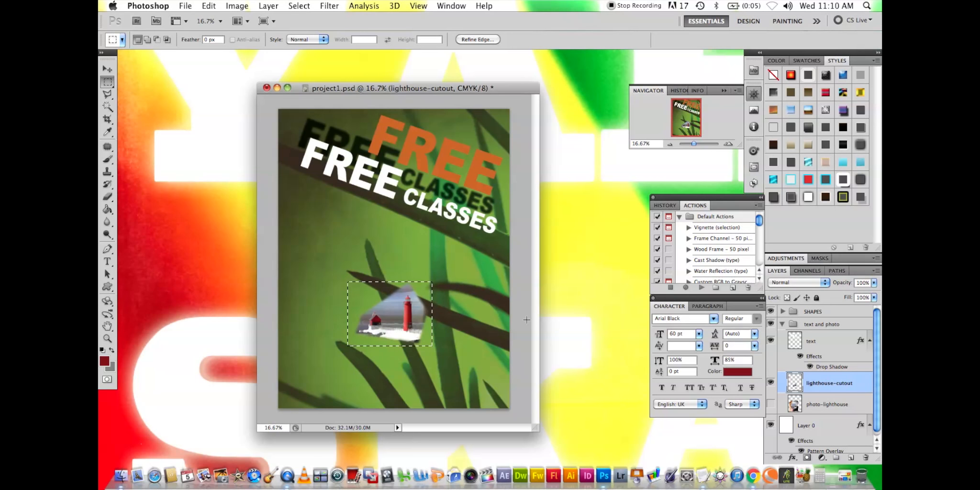
click(420, 303)
drag(348, 293, 436, 344)
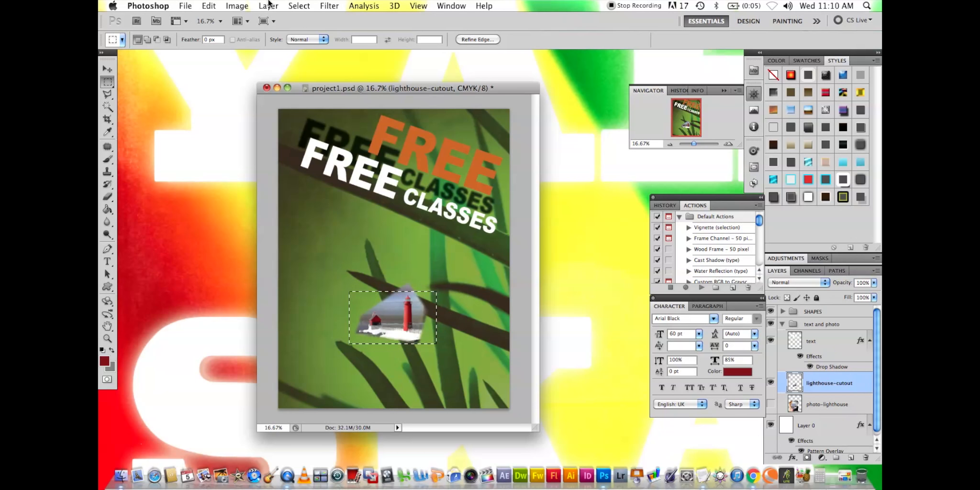
click(279, 5)
mouse_move(303, 5)
click(315, 115)
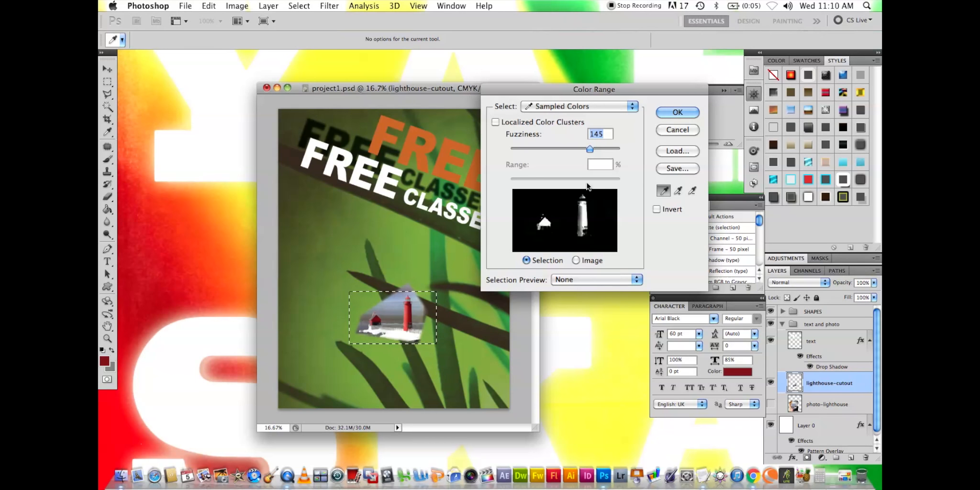
mouse_move(590, 148)
mouse_down()
mouse_move(610, 149)
mouse_move(592, 148)
mouse_up()
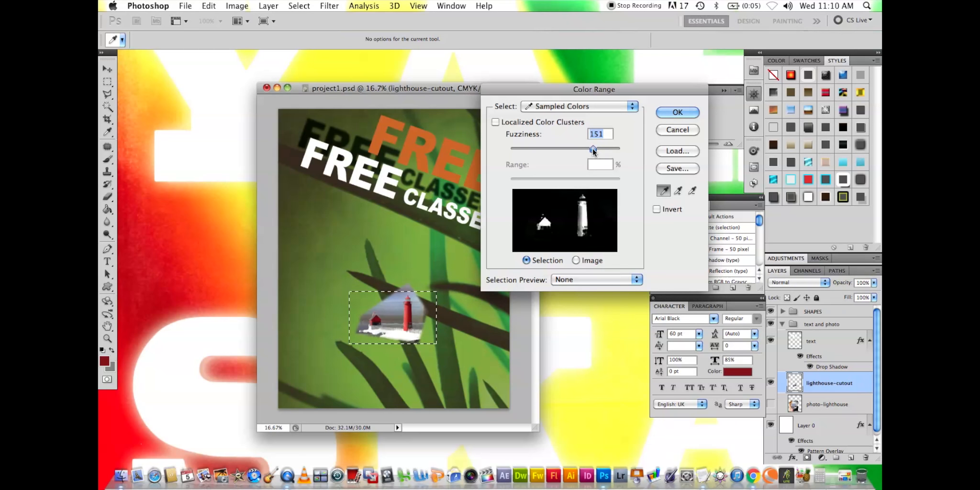
click(672, 112)
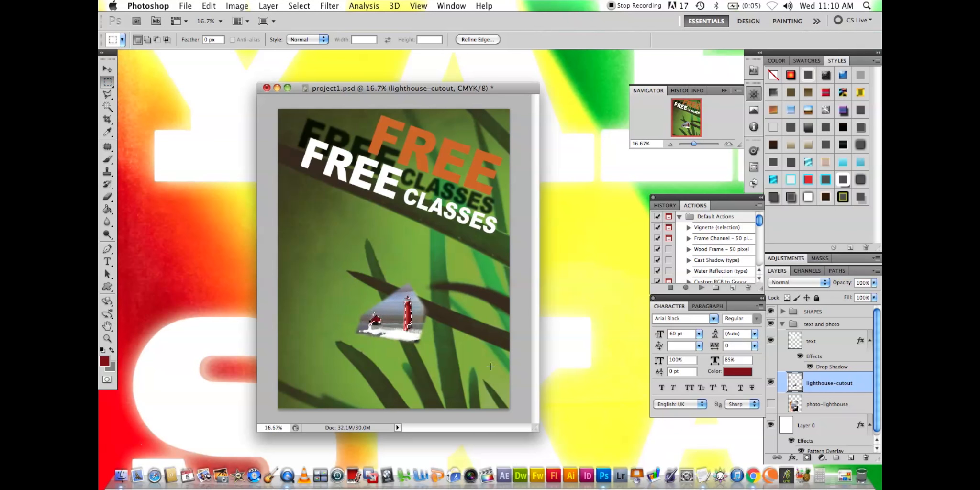
- Make a work path from the new red selection on lighthouse-cutout with a tolerance of 0.5 pixels
right_click(410, 307)
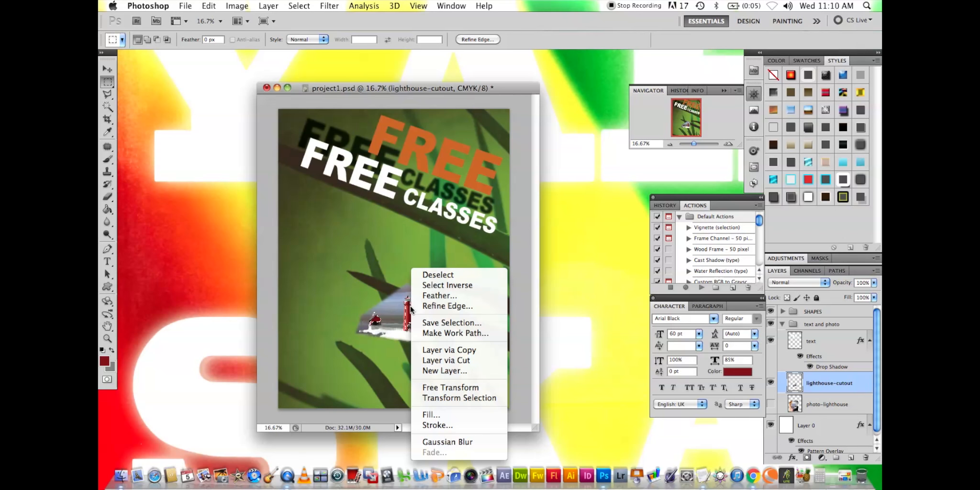
click(454, 332)
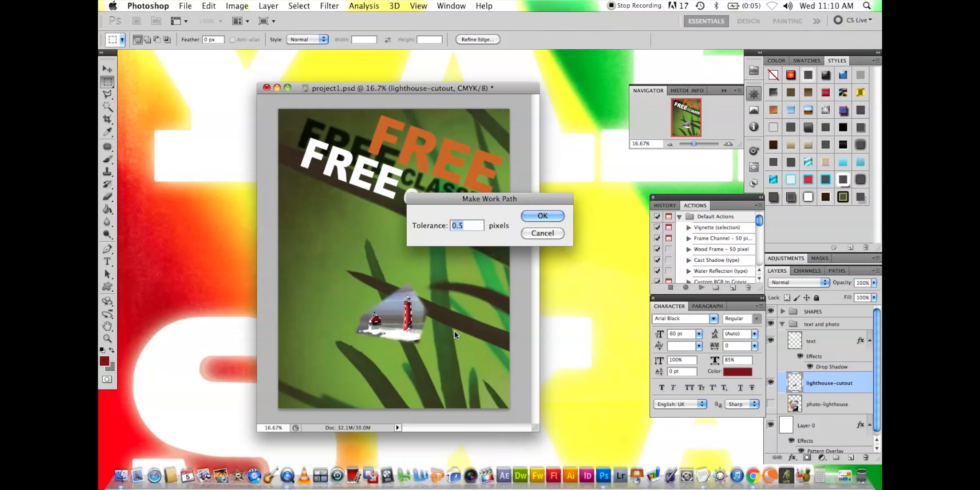
click(541, 216)
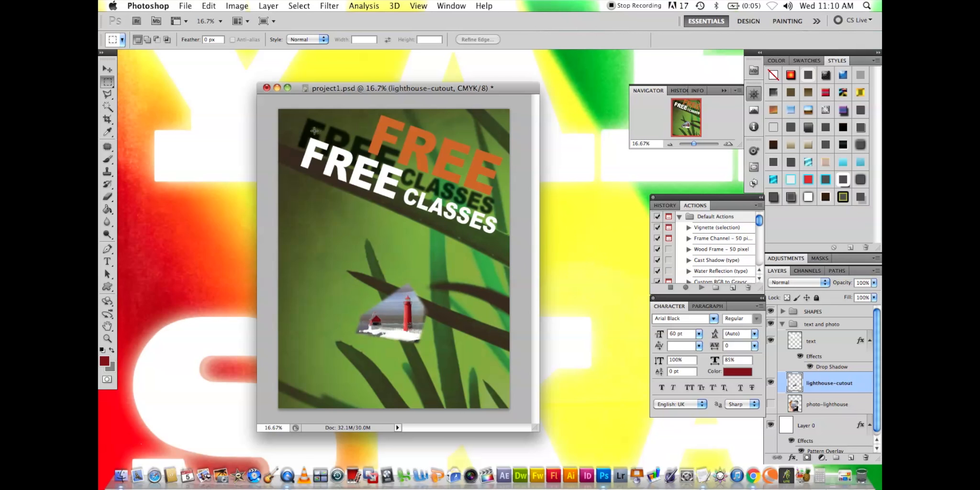
- Define the lighthouse path as a custom shape named GH-LightHouse
click(214, 6)
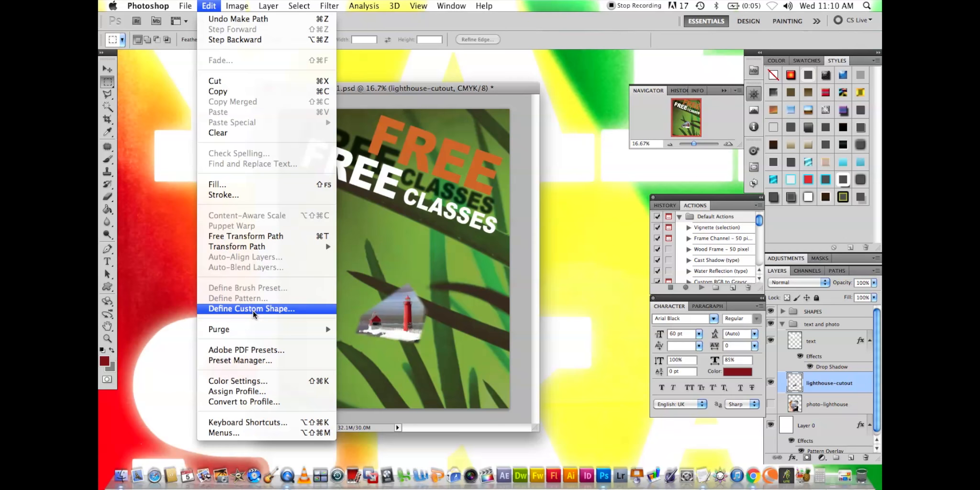
click(252, 309)
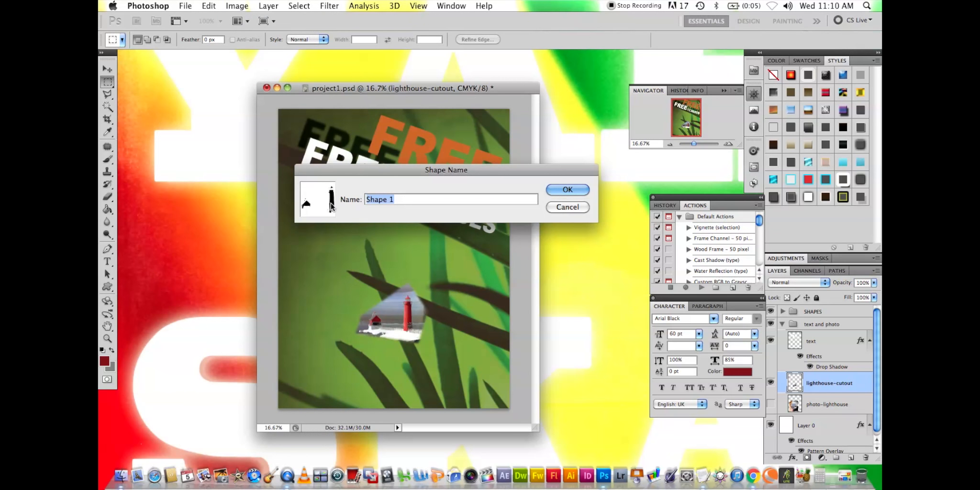
text(GH-LightHouse)
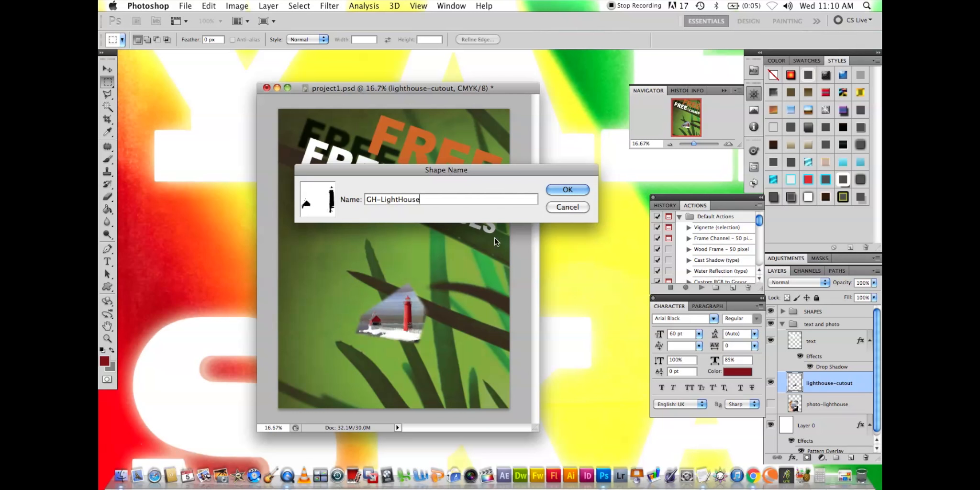
click(578, 190)
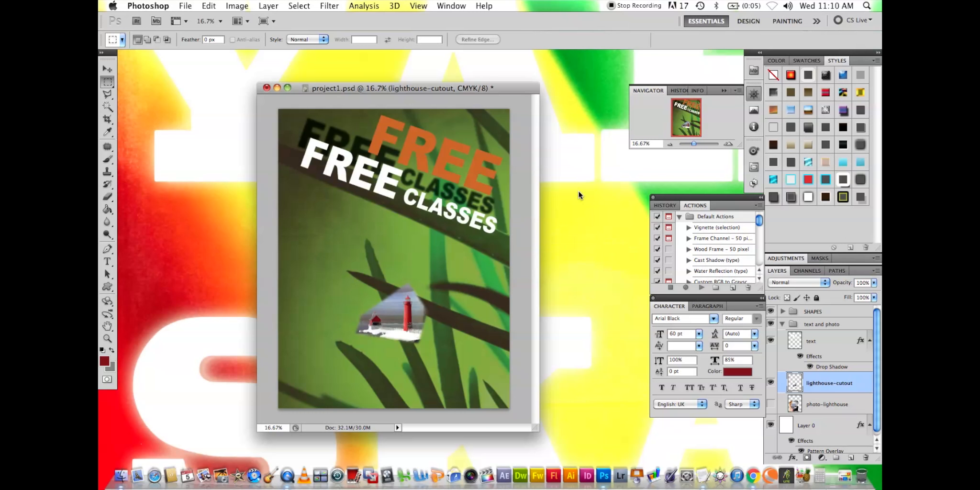
- Hide the lighthouse-cutout layer and collapse the text and photo group
click(770, 383)
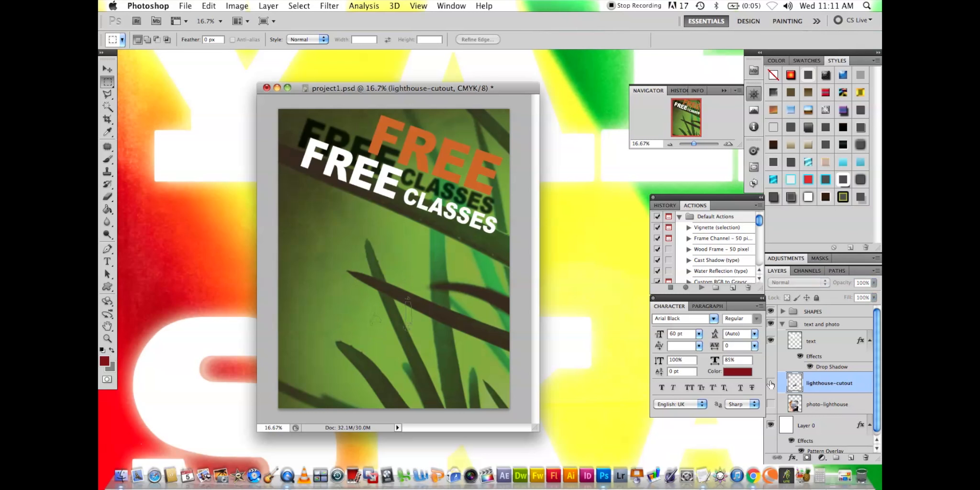
scroll(839, 354, down, 1)
scroll(838, 354, up, 1)
click(781, 325)
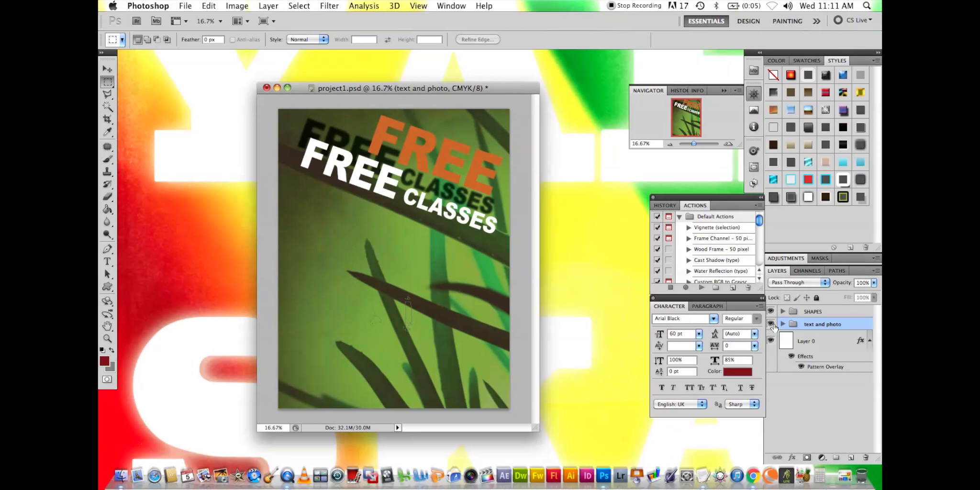
- Examine what the text and photo group contributes to the poster by toggling its visibility and looking through its layers
click(771, 324)
click(771, 325)
click(771, 324)
click(771, 324)
click(782, 324)
click(782, 325)
click(771, 324)
click(771, 324)
click(782, 324)
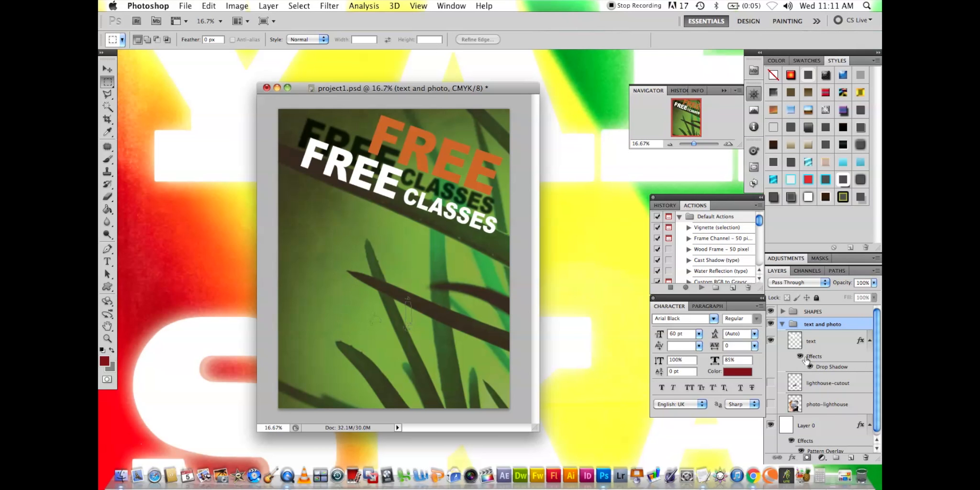
click(782, 325)
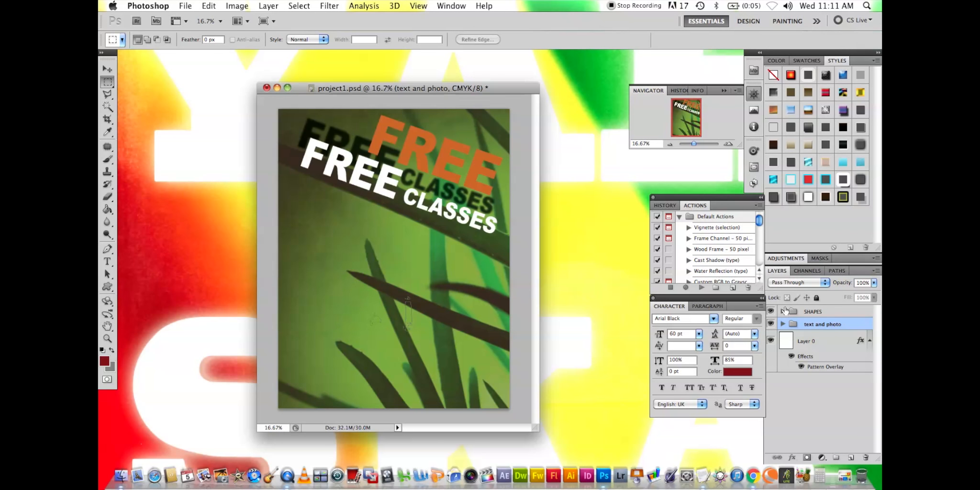
- Expand the SHAPES group and select its FREE-SHAPE layer
click(813, 313)
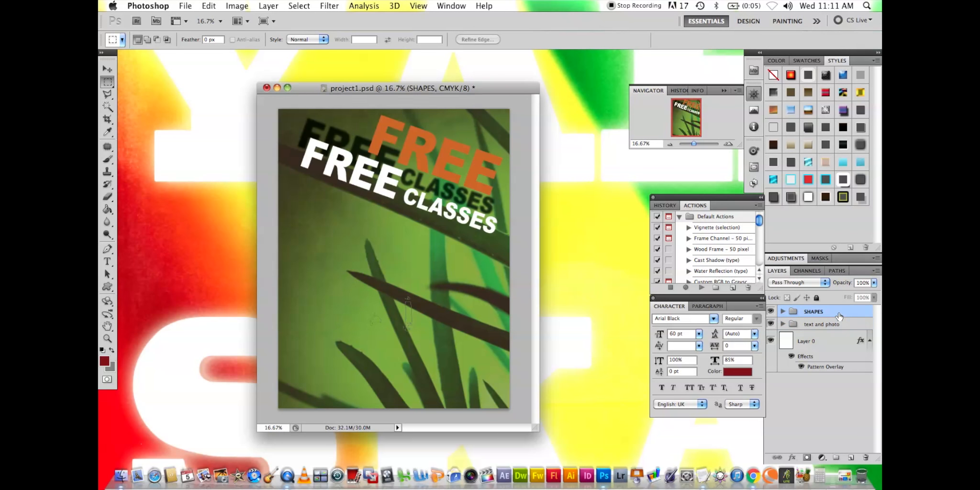
click(783, 311)
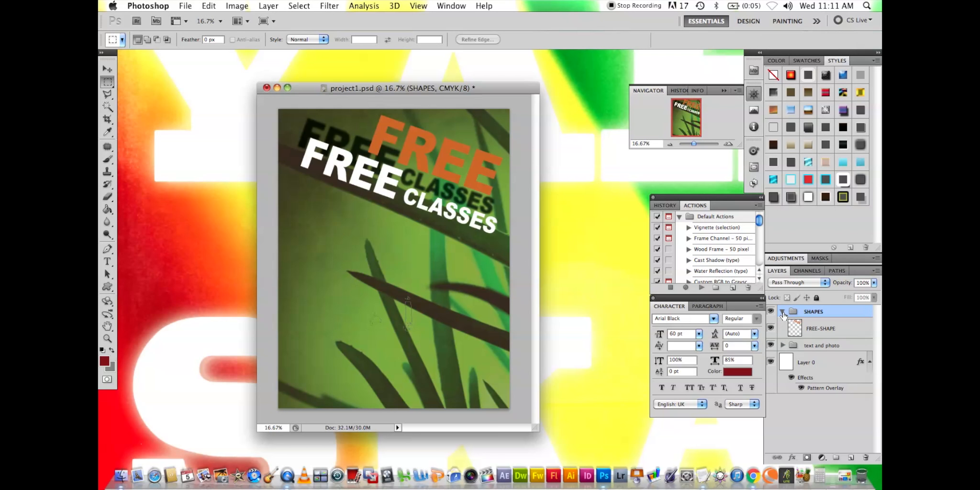
click(823, 330)
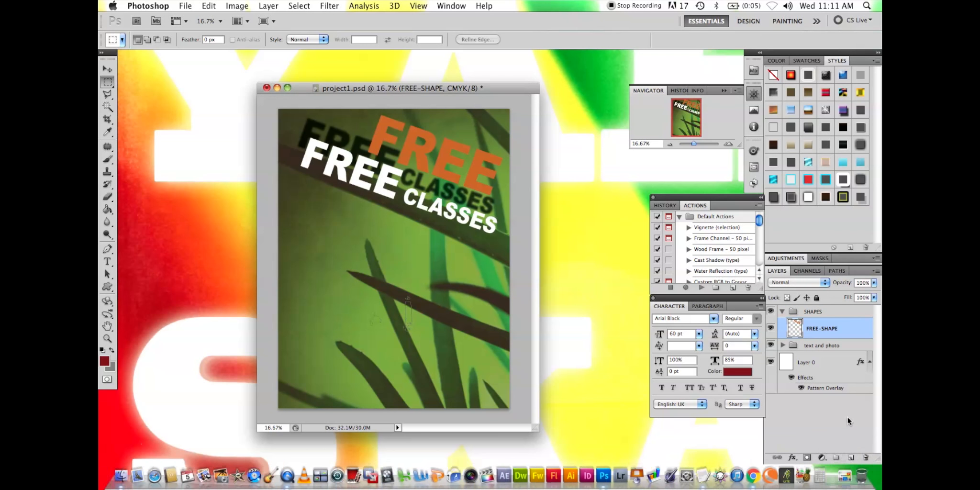
- Add a new layer named LightHouse-Shape above FREE-SHAPE in the SHAPES group
click(851, 457)
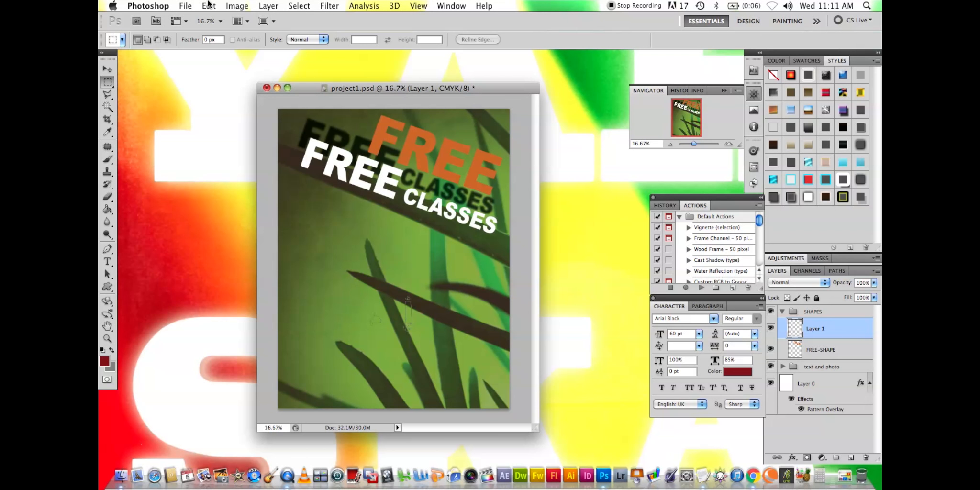
key(super+z)
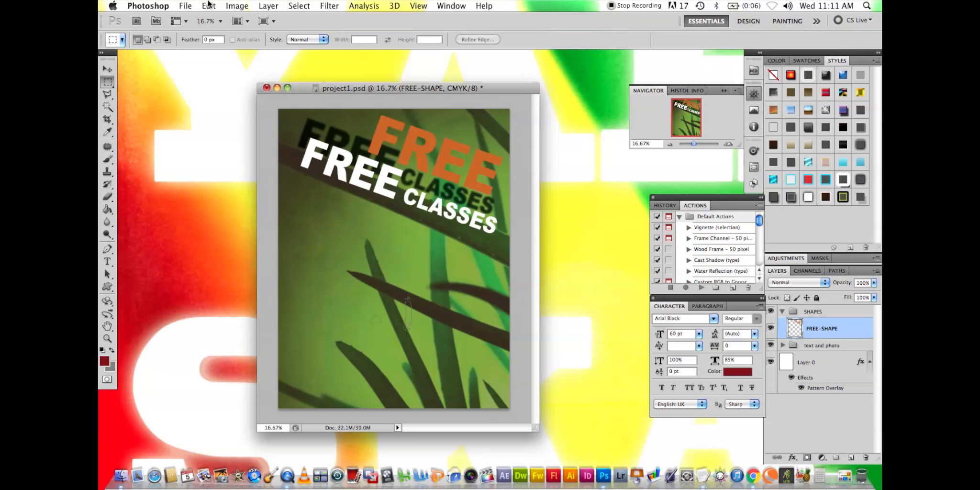
click(267, 5)
mouse_move(273, 20)
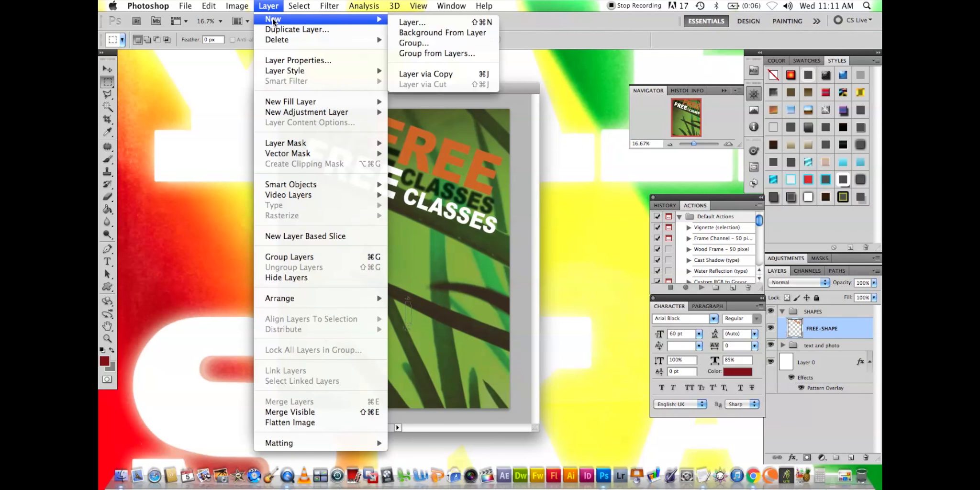
click(441, 26)
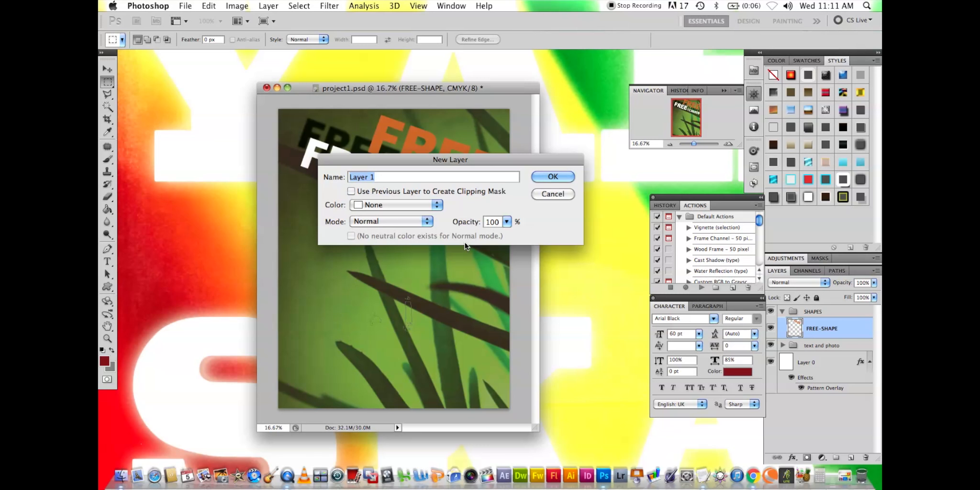
text(LightHouse-Shape)
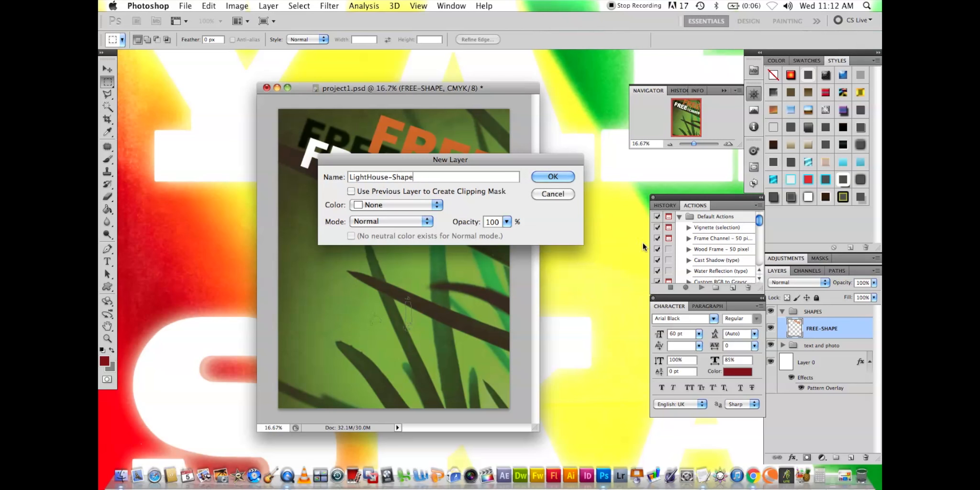
click(565, 177)
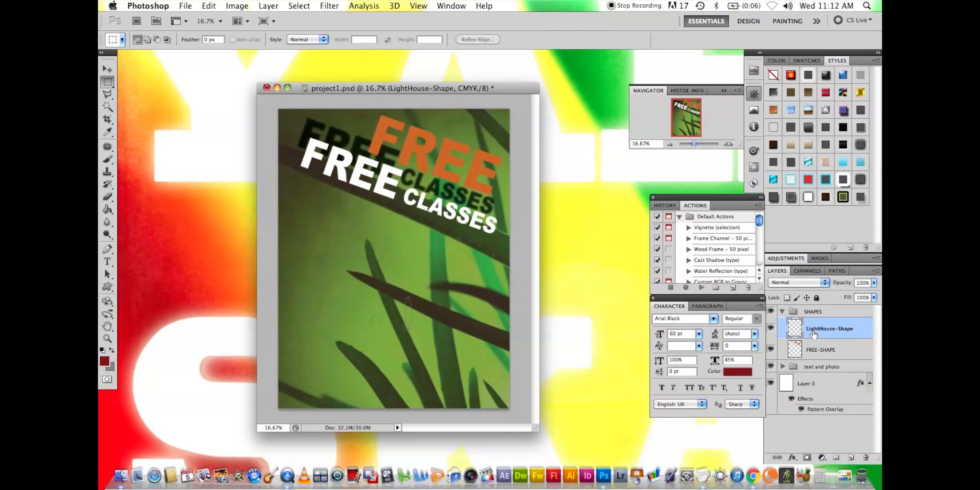
- Delete the leftover work path and return to the LightHouse-Shape layer
click(840, 274)
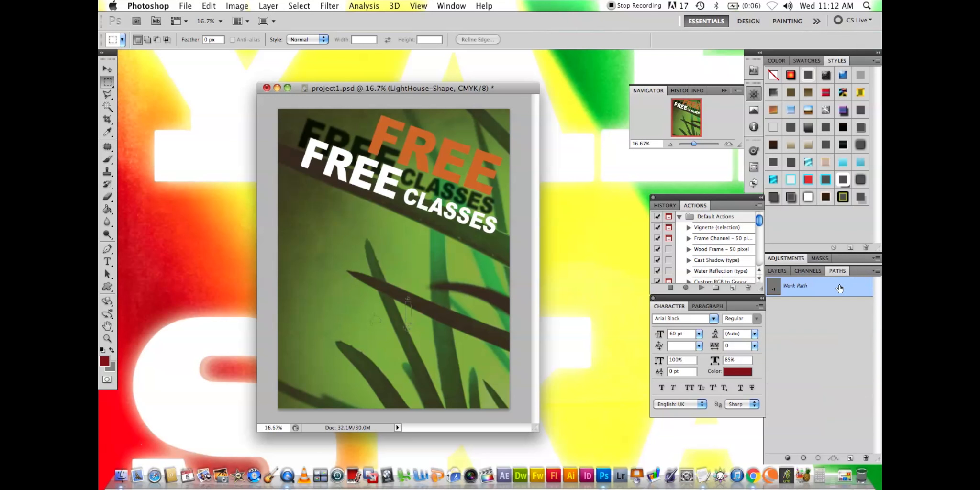
click(775, 270)
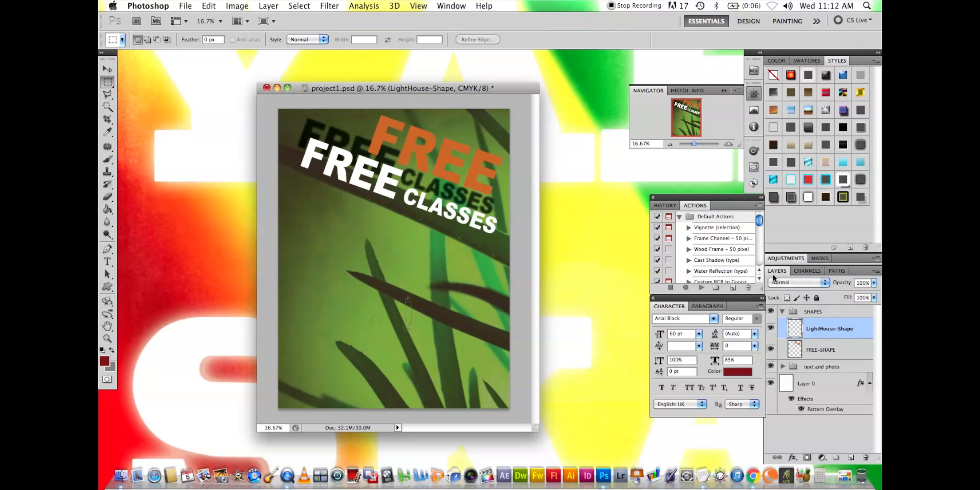
click(841, 271)
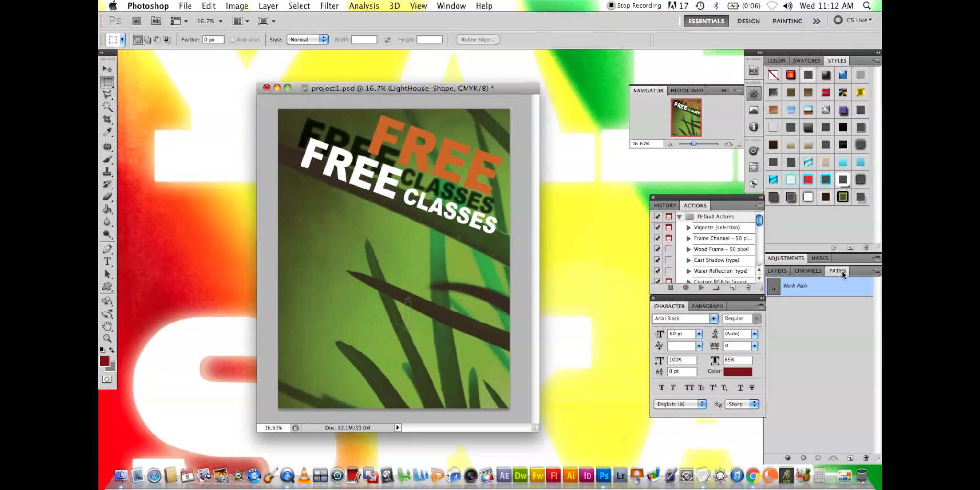
key(BackSpace)
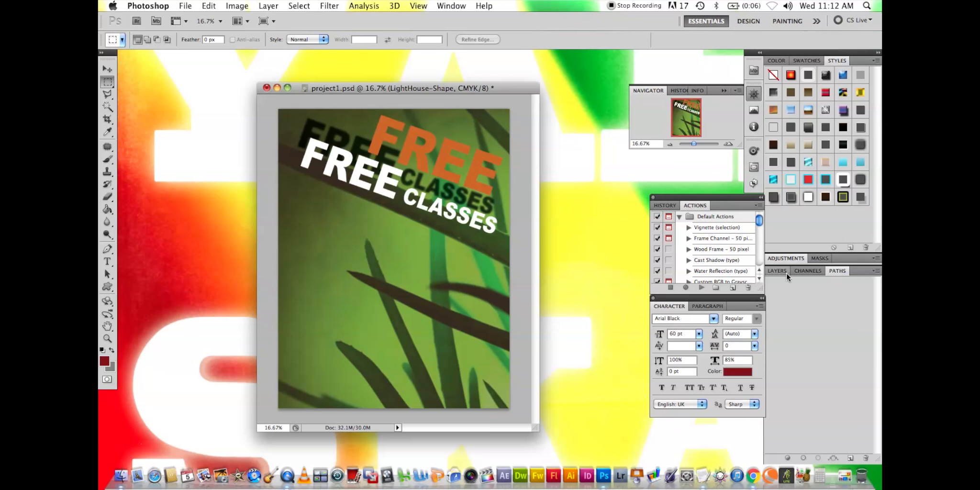
click(773, 271)
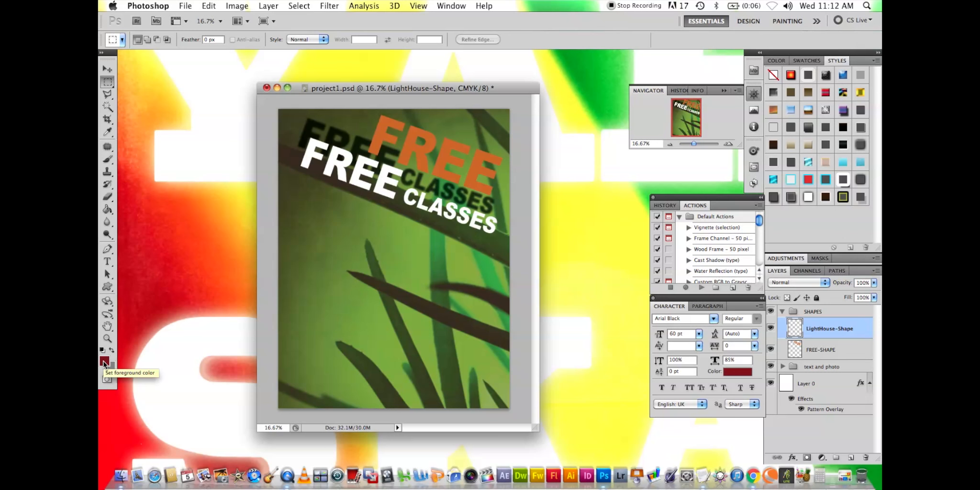
click(299, 6)
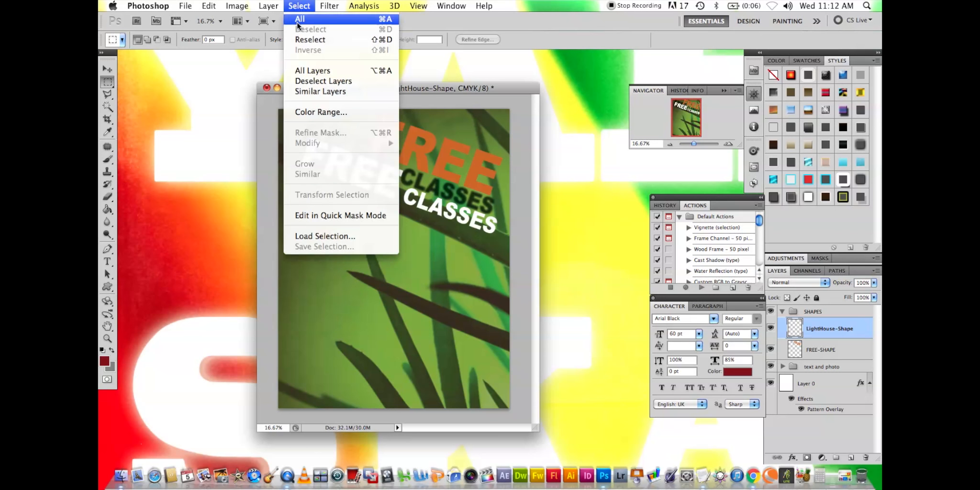
click(305, 5)
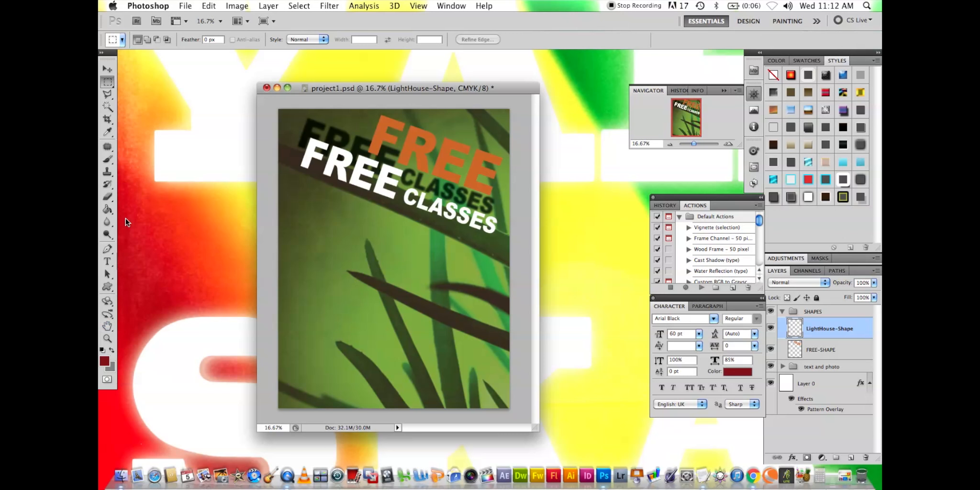
- Draw the GH-LightHouse custom shape in dark red across the middle of the poster, below the FREE CLASSES text
click(107, 287)
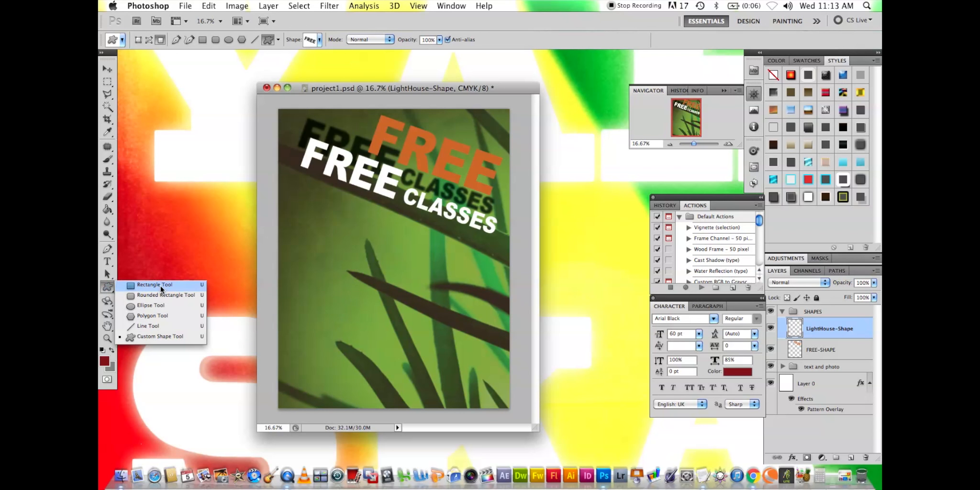
click(156, 338)
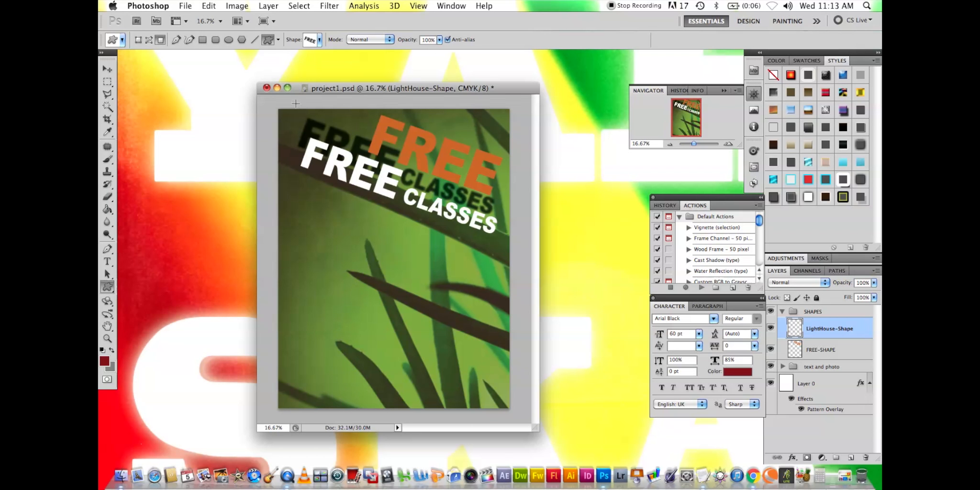
click(320, 41)
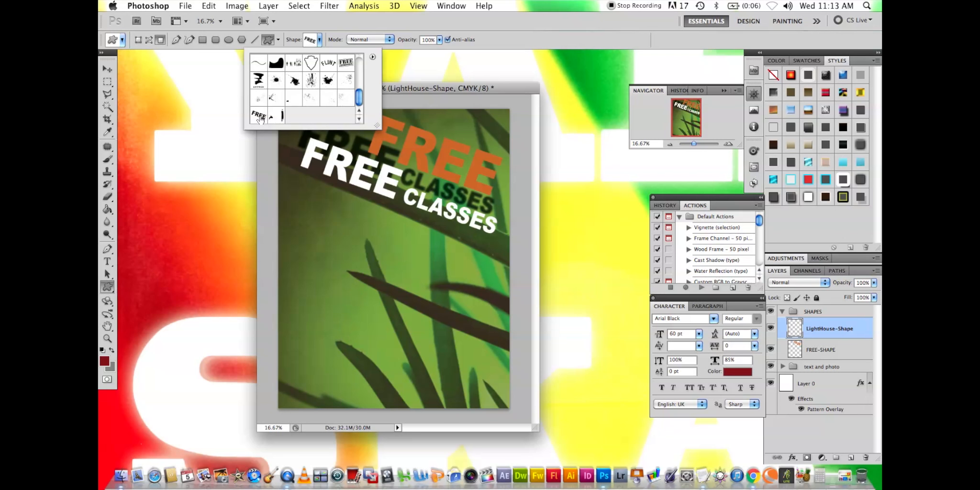
click(278, 118)
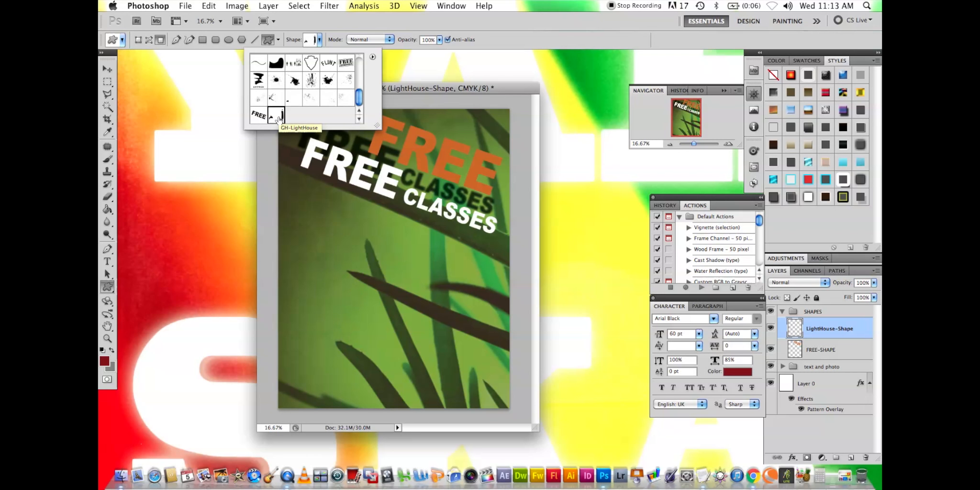
click(515, 39)
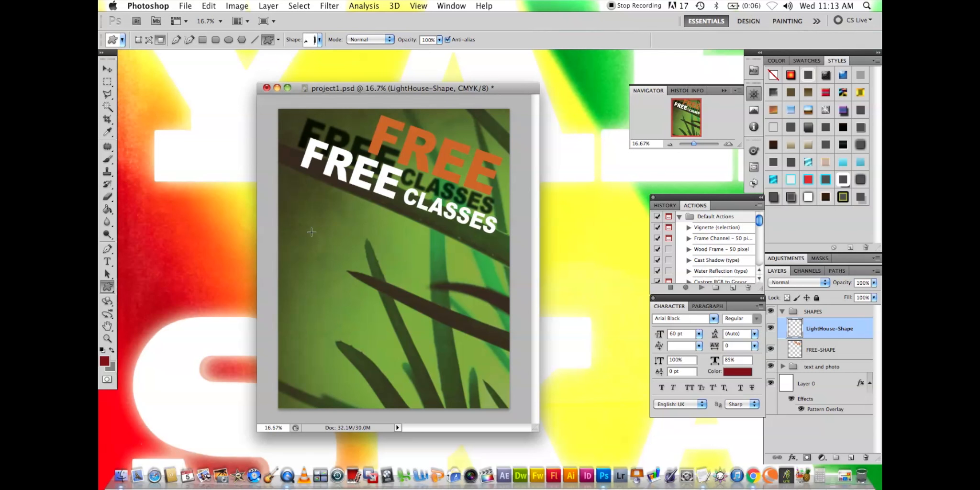
drag(300, 227, 477, 343)
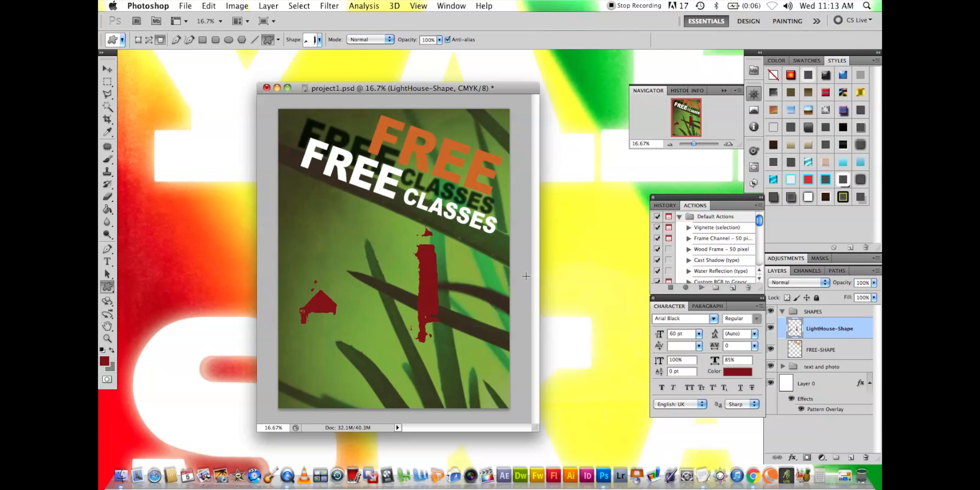
- Move the lighthouse shape slightly down and to the left on the poster, and collapse the SHAPES group
click(107, 69)
drag(430, 278, 417, 295)
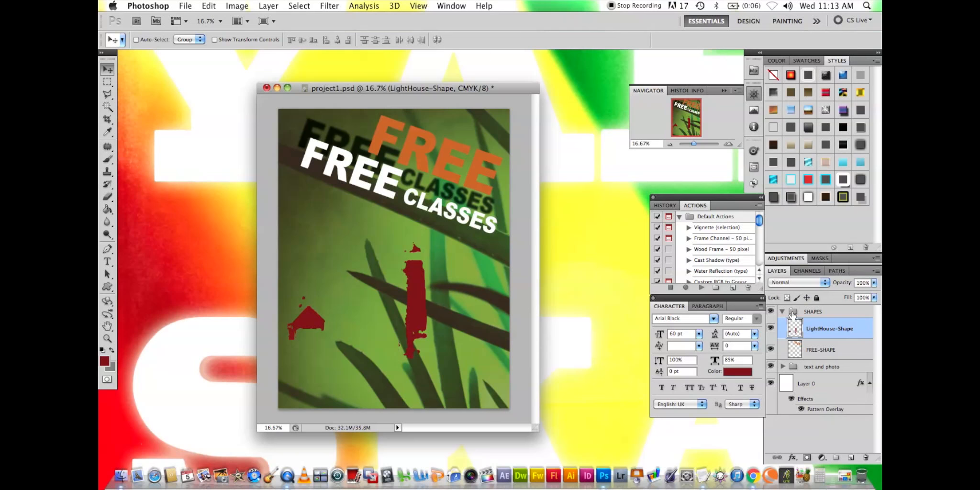
click(781, 312)
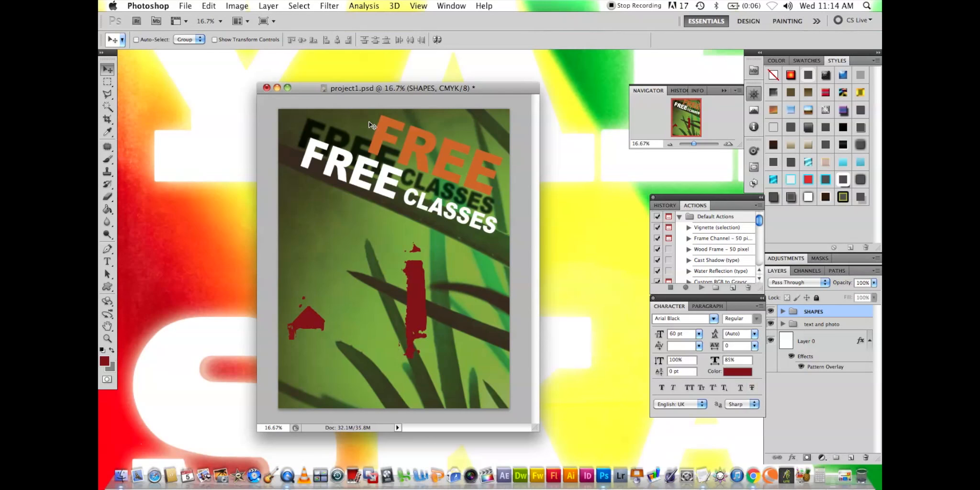
- Create a new layer group named Photoshop text above the SHAPES group
click(269, 4)
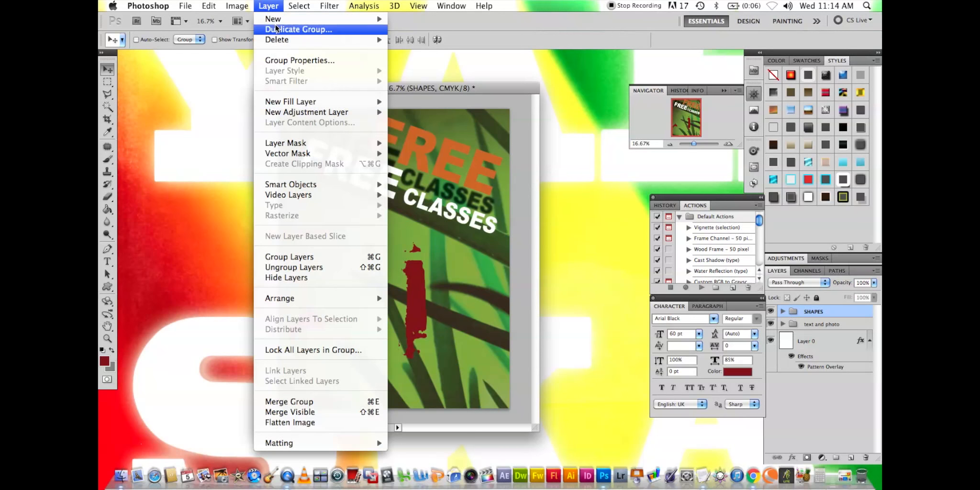
mouse_move(276, 21)
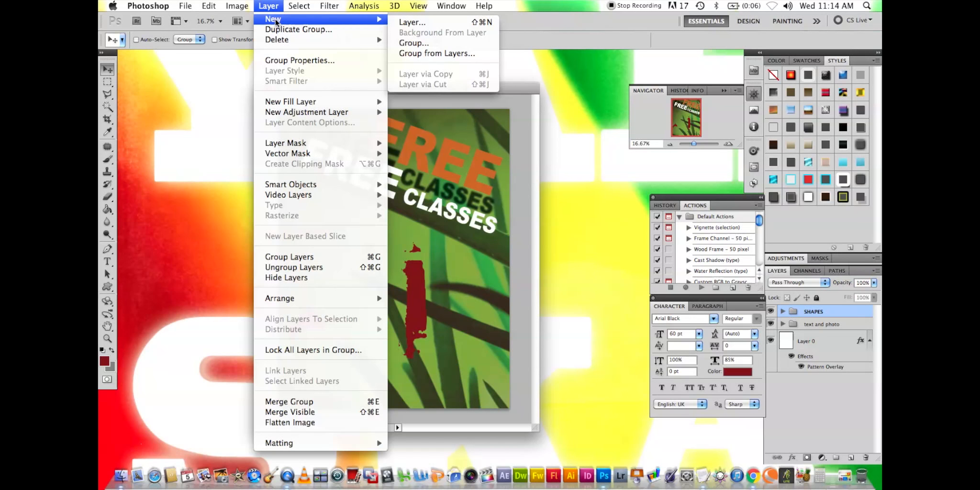
click(456, 41)
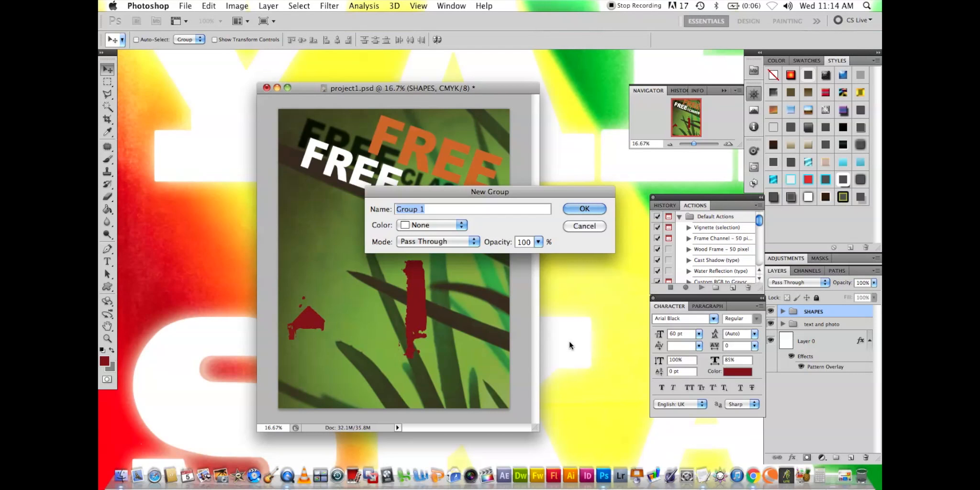
text(Photoshop text)
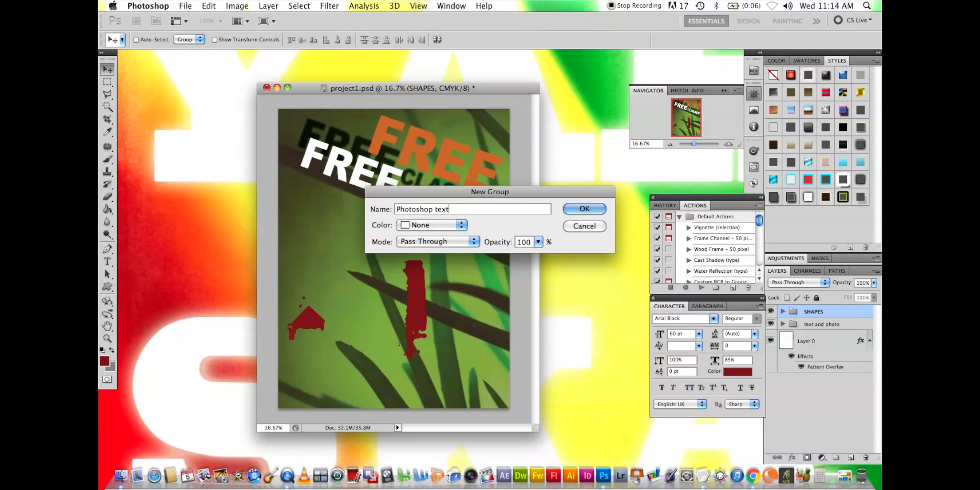
click(585, 209)
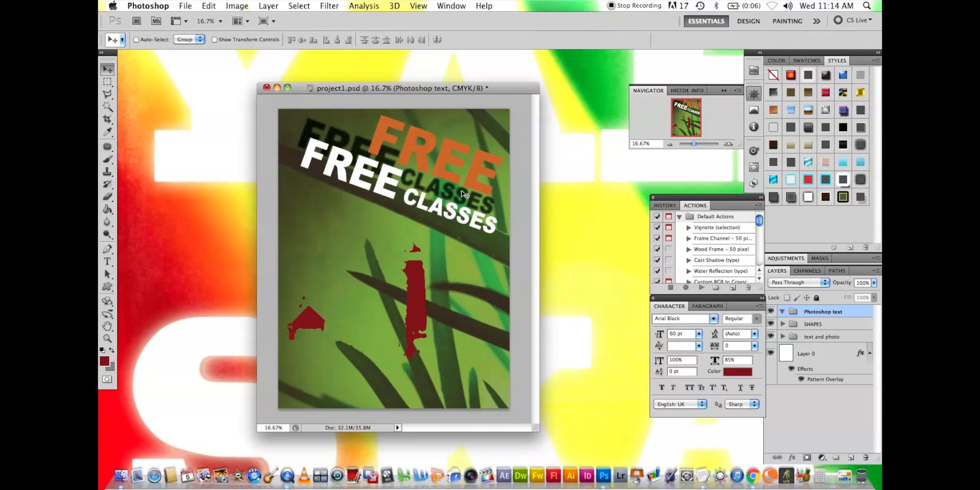
- Add a new layer named Photoshop Lesson Number inside the Photoshop text group
click(268, 6)
mouse_move(275, 19)
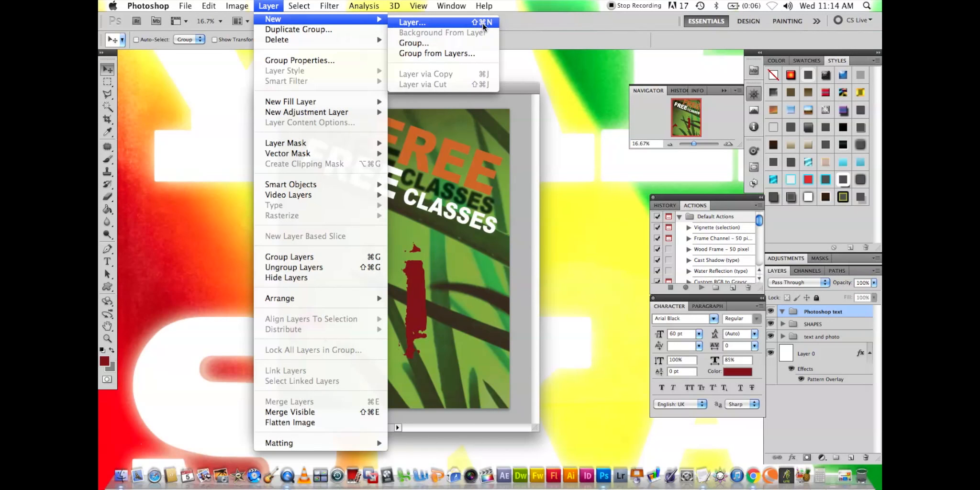
click(444, 27)
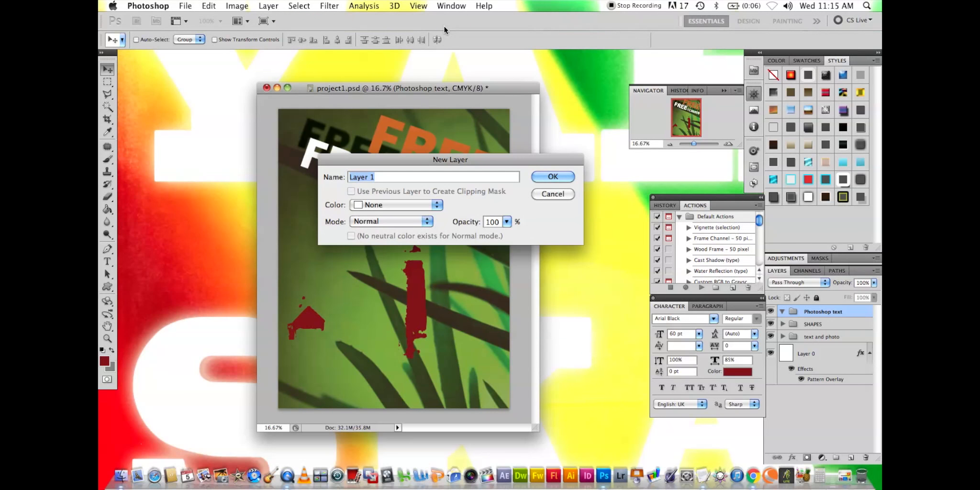
text(Photoshop Lesson Numnber)
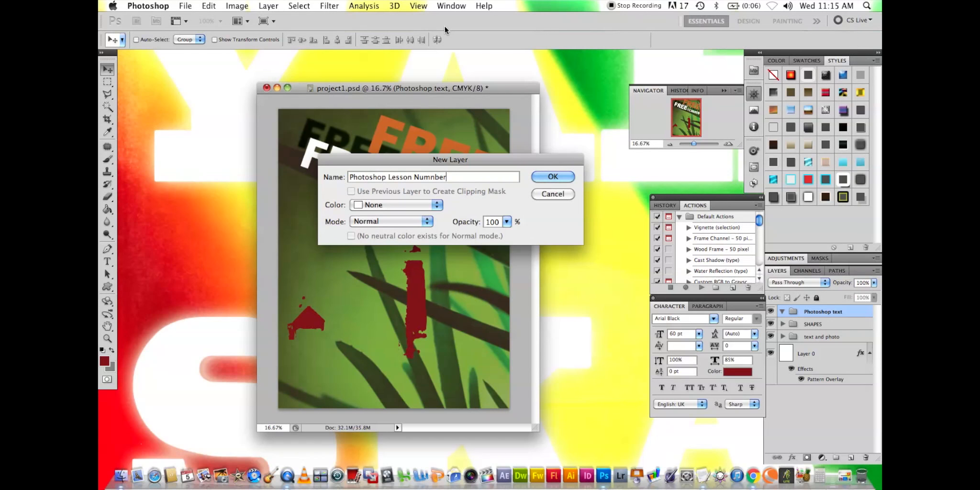
click(432, 177)
key(BackSpace)
click(572, 177)
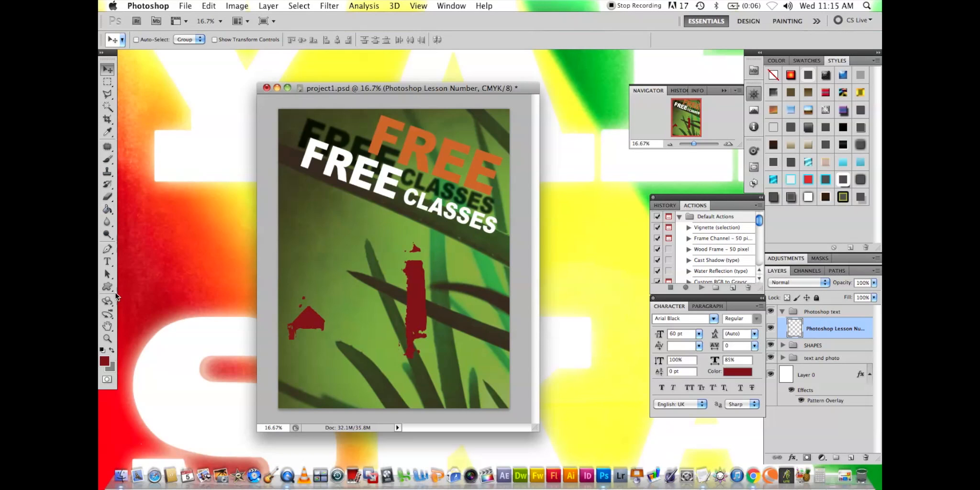
- Set the font of the Type tool to Braggadocio for the lesson number text
click(107, 262)
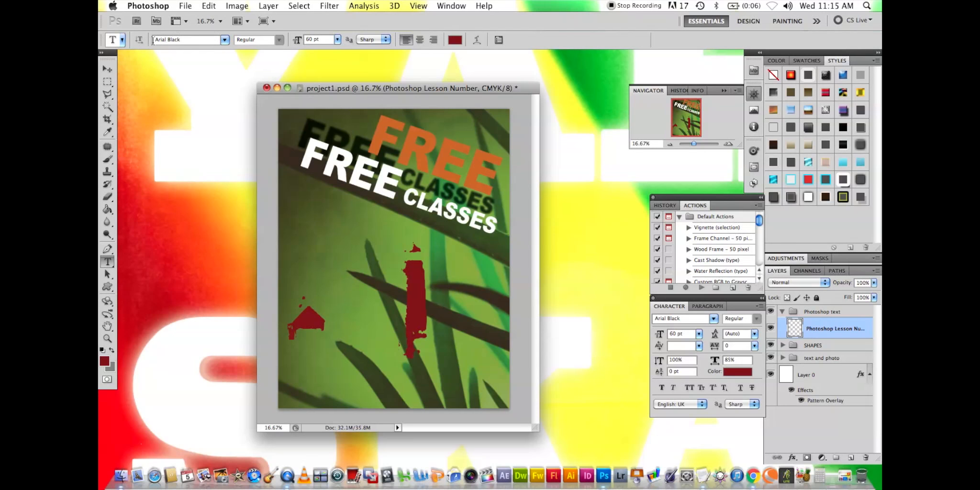
click(223, 40)
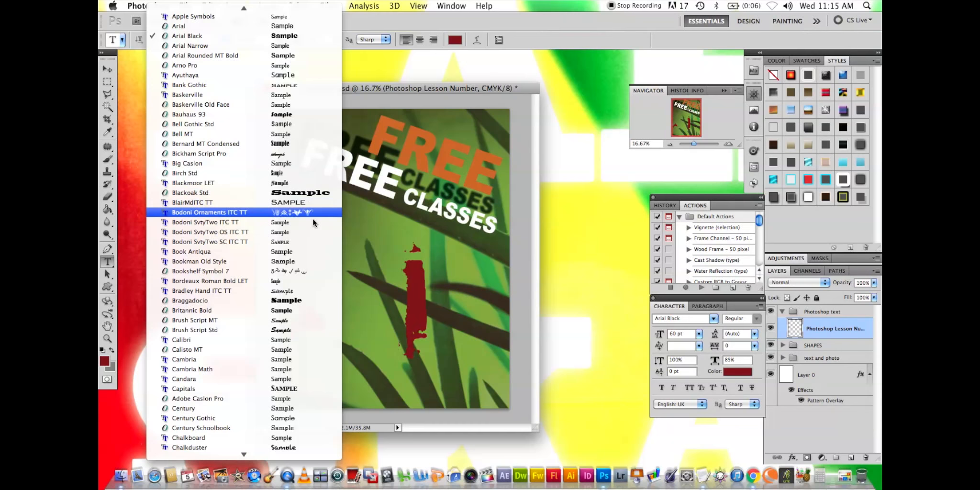
click(305, 299)
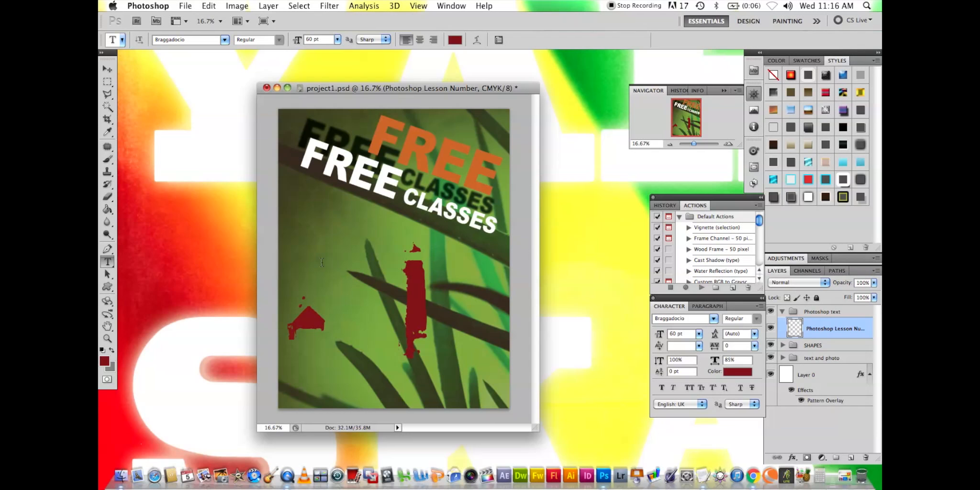
- Pick a yellow-orange foreground color with hex value ffc600 for the lesson number text
click(104, 361)
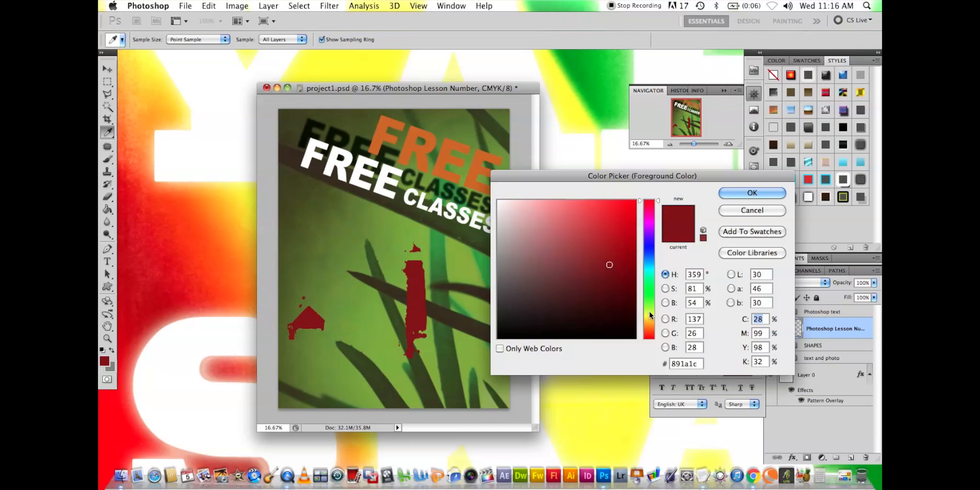
click(649, 315)
drag(611, 240, 637, 199)
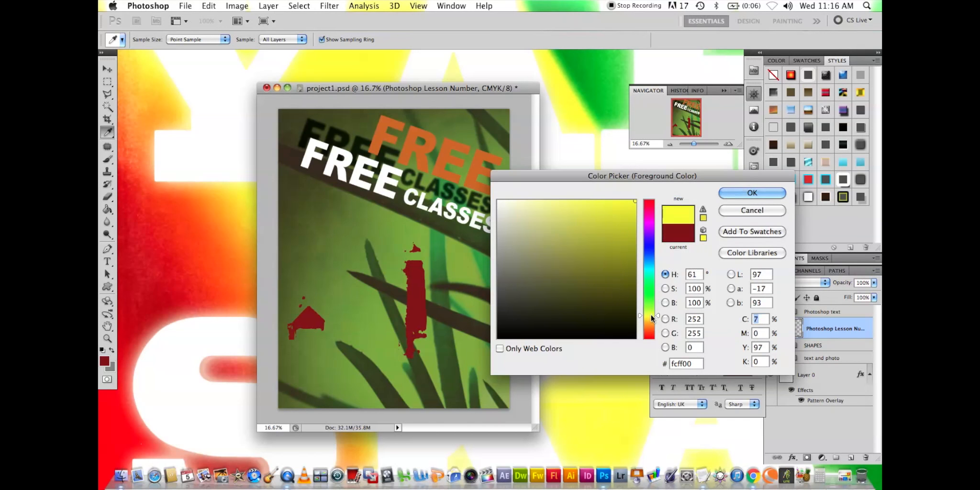
click(650, 318)
drag(651, 318, 650, 320)
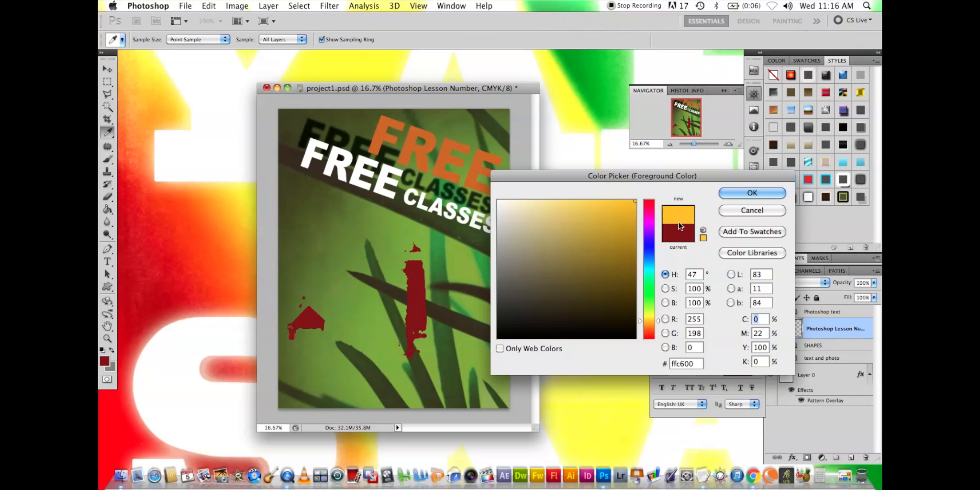
- Save the picked color as a swatch named Sunflower and apply it as the foreground color
click(758, 232)
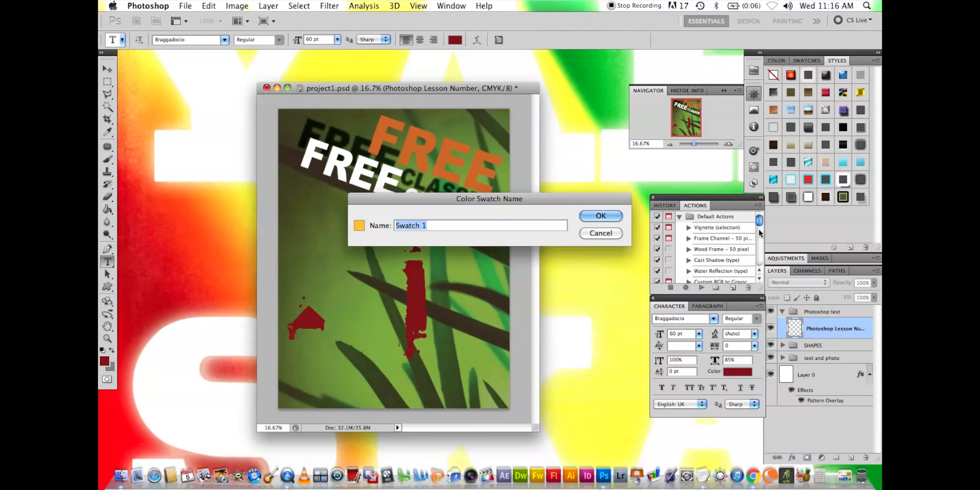
text(Sunflower)
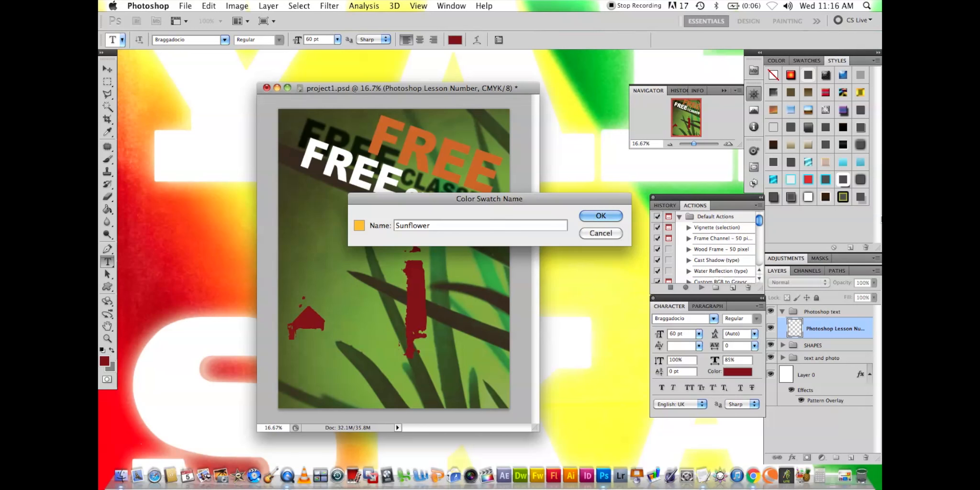
click(600, 216)
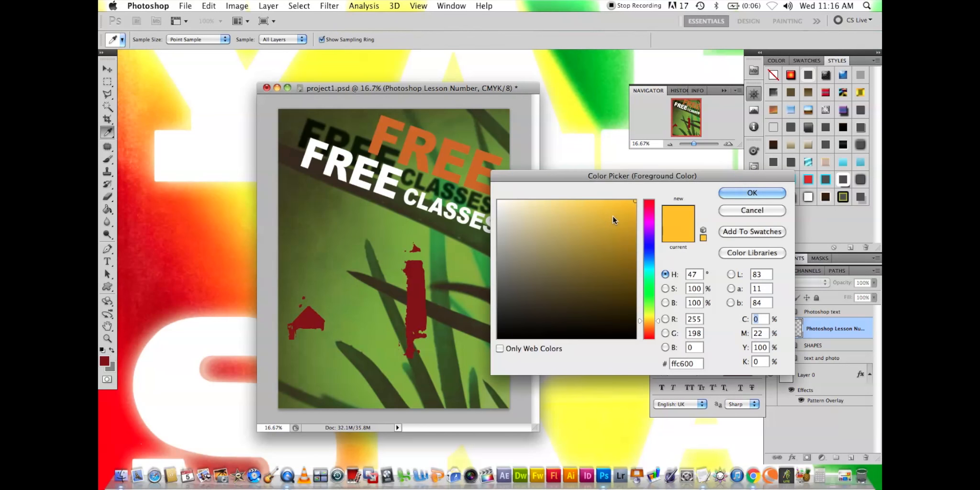
click(764, 190)
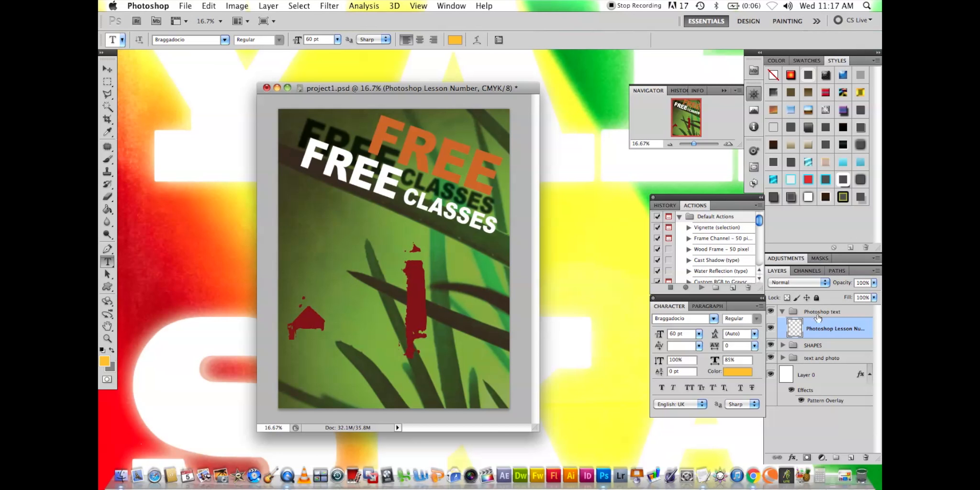
- Add the text "Welcome to Lesson #2!" near the poster's lower edge, with #2! on a second line, and shift it slightly left
click(294, 380)
text(W)
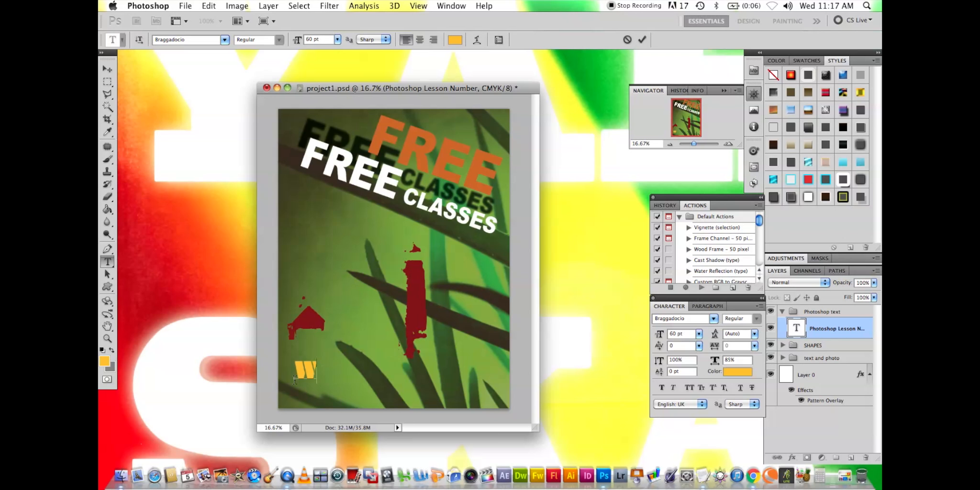
text(elcome to)
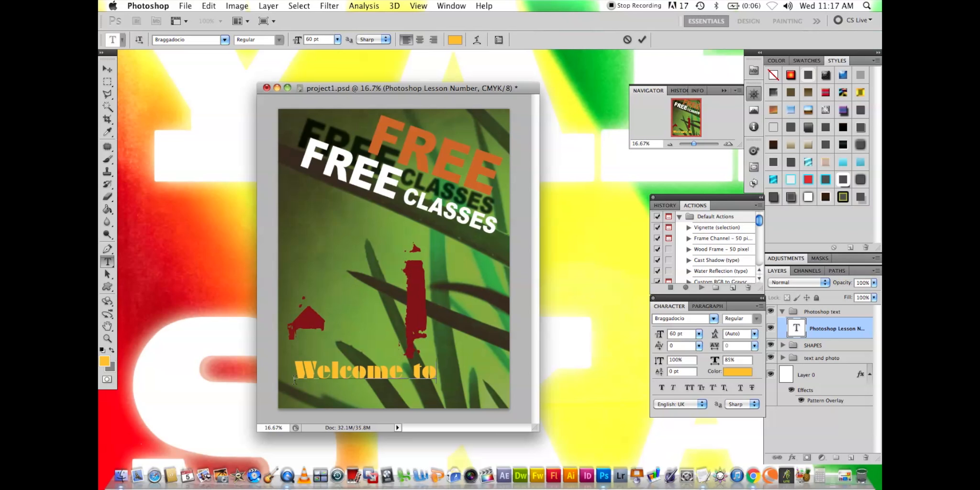
text( Lesso)
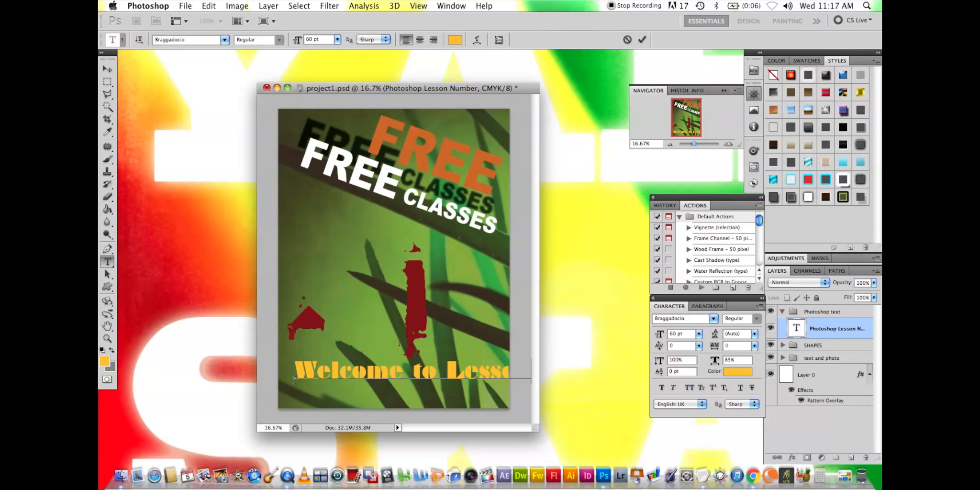
text(#2!)
drag(351, 350, 337, 348)
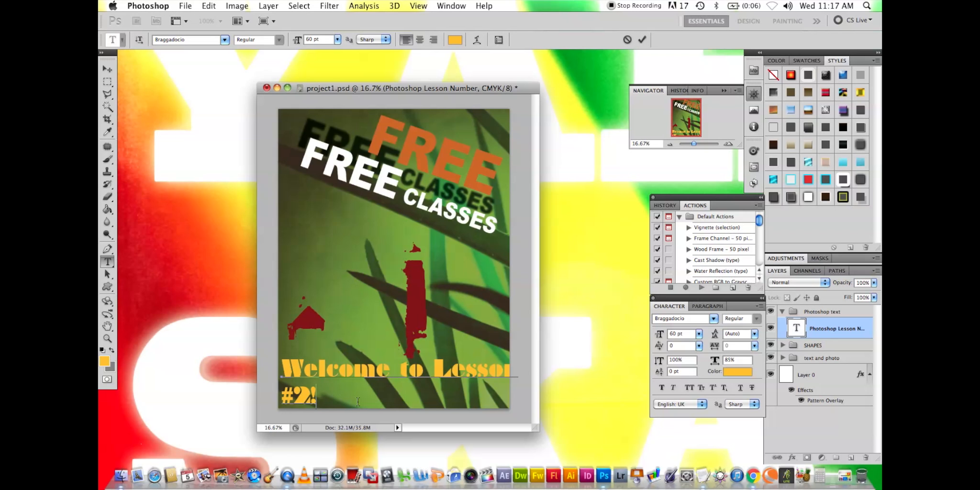
- Recolor the whole "Welcome to Lesson #2!" text dark navy blue
drag(315, 396, 272, 373)
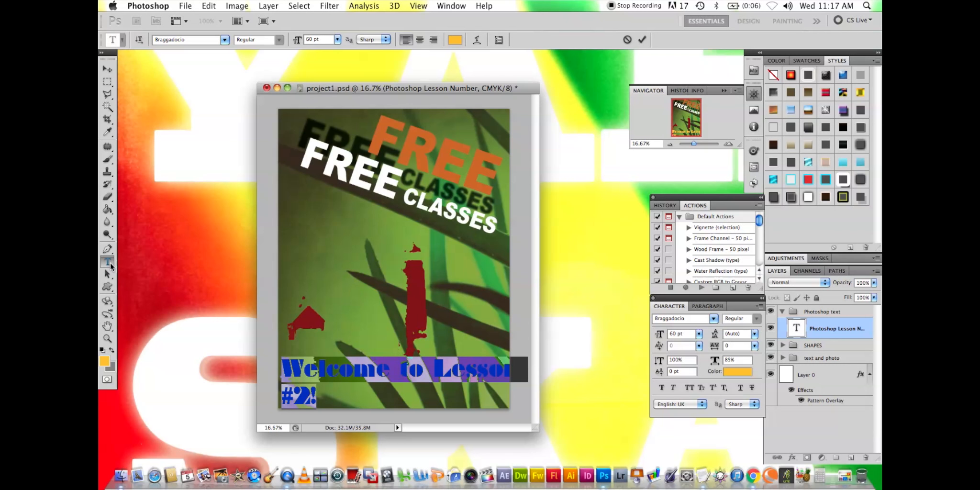
click(315, 397)
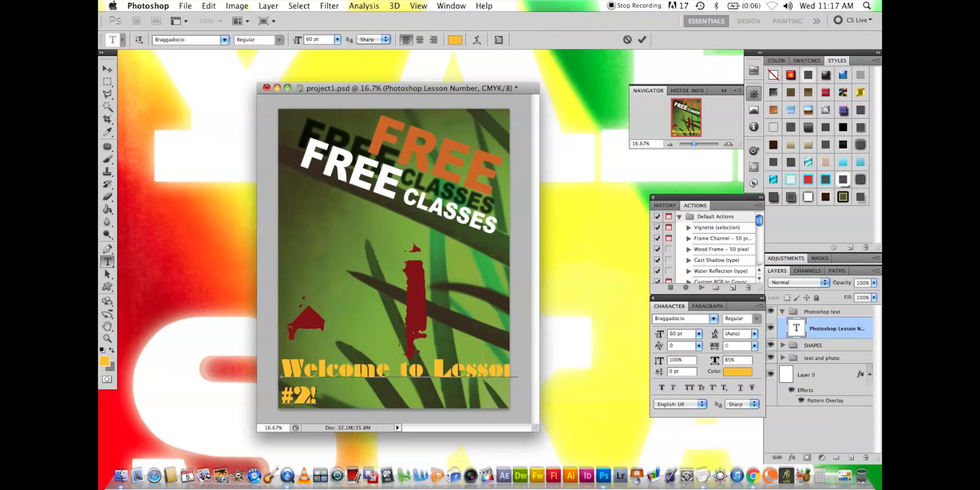
drag(316, 397, 285, 381)
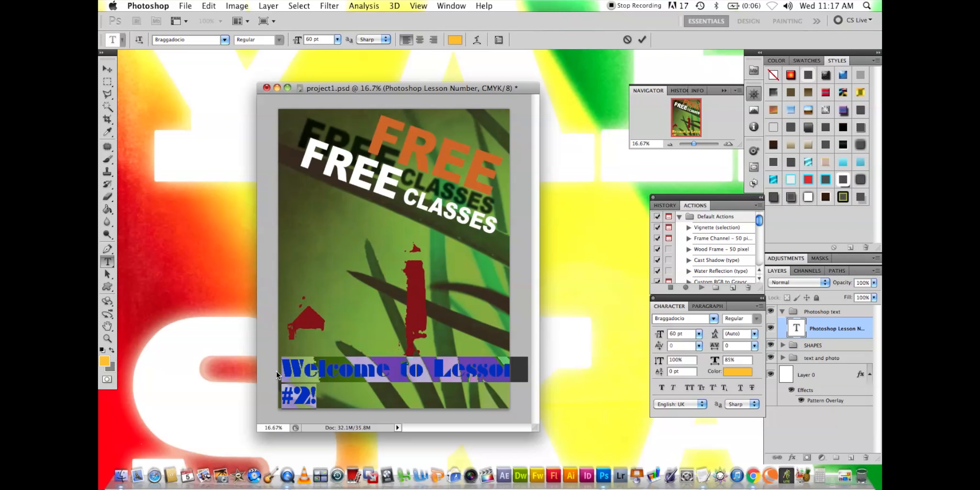
click(104, 361)
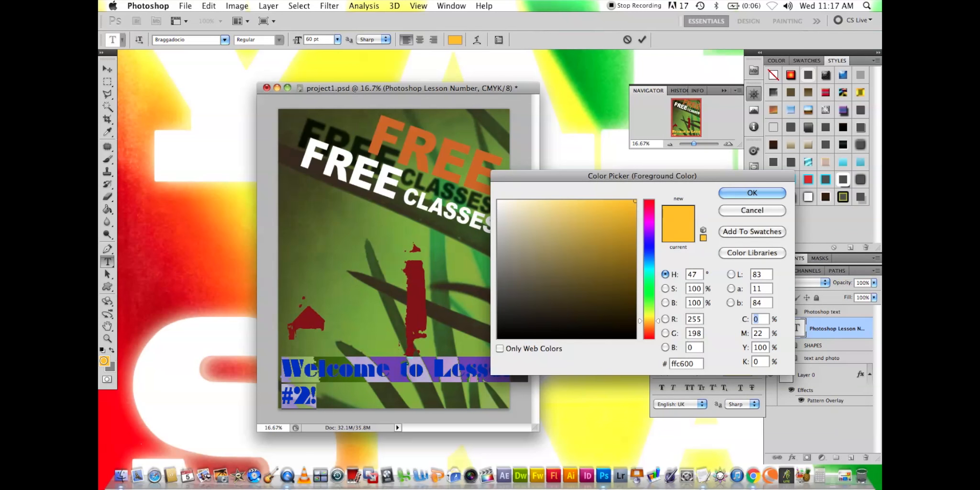
click(650, 248)
mouse_move(616, 242)
mouse_down()
mouse_move(619, 217)
mouse_move(597, 221)
mouse_move(627, 236)
mouse_move(614, 281)
mouse_move(586, 304)
mouse_move(594, 284)
mouse_up()
click(772, 193)
click(407, 376)
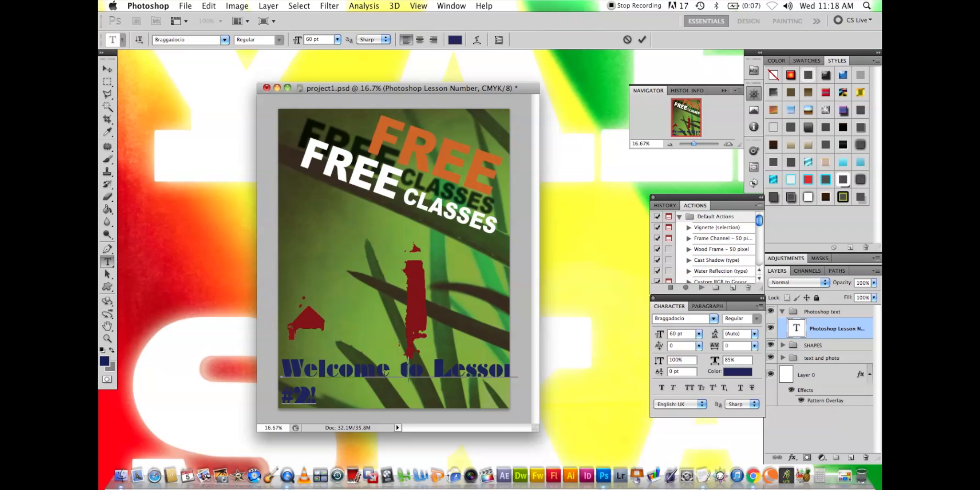
- Break the text into three lines, "Welcome to", "Lesson" and "#2!", and move it up so it fits on the poster
click(431, 367)
key(Return)
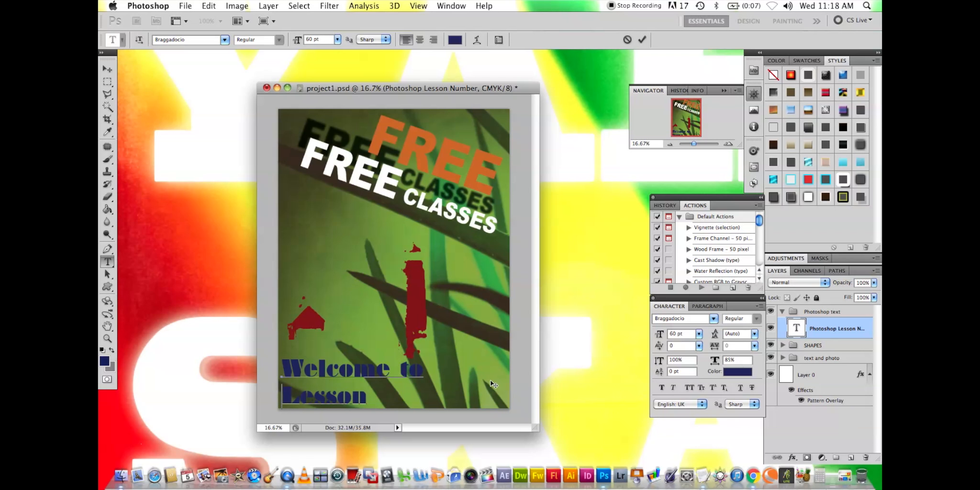
key(End)
key(Return)
text(#2!)
drag(494, 359, 499, 356)
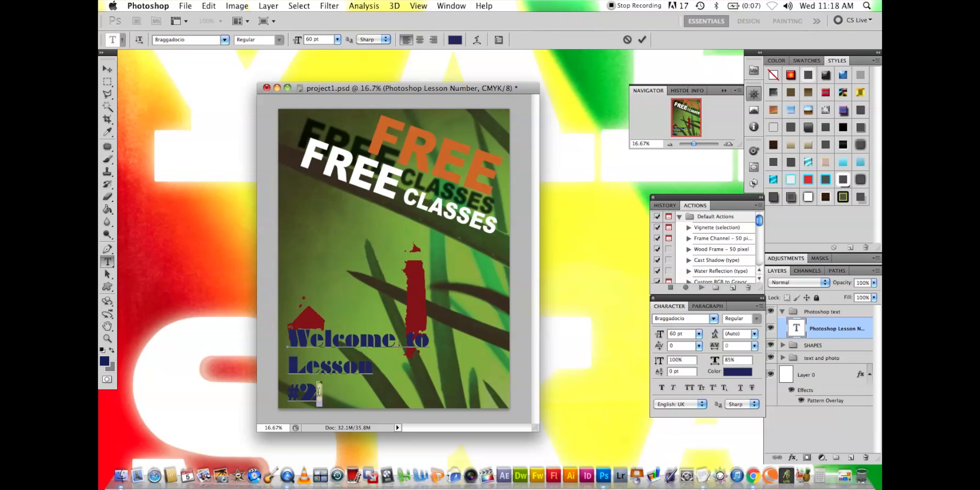
- Set the font size of the whole lesson text to 58 pt and commit the edit
key(super+a)
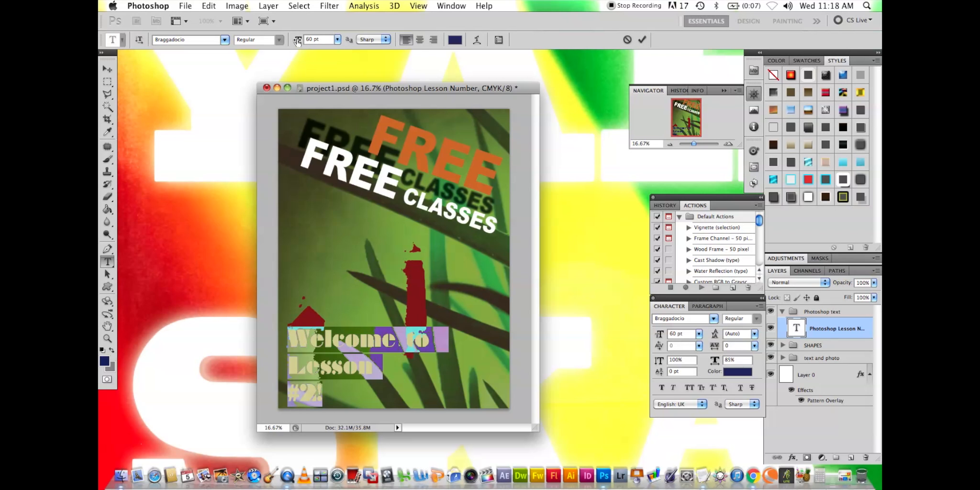
mouse_move(297, 41)
mouse_down()
mouse_move(435, 33)
mouse_move(285, 48)
mouse_move(296, 44)
mouse_up()
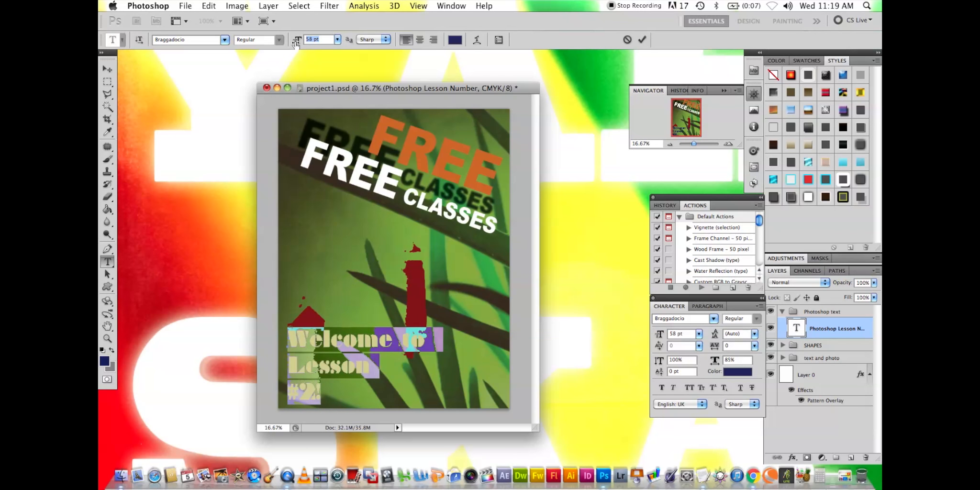
click(642, 40)
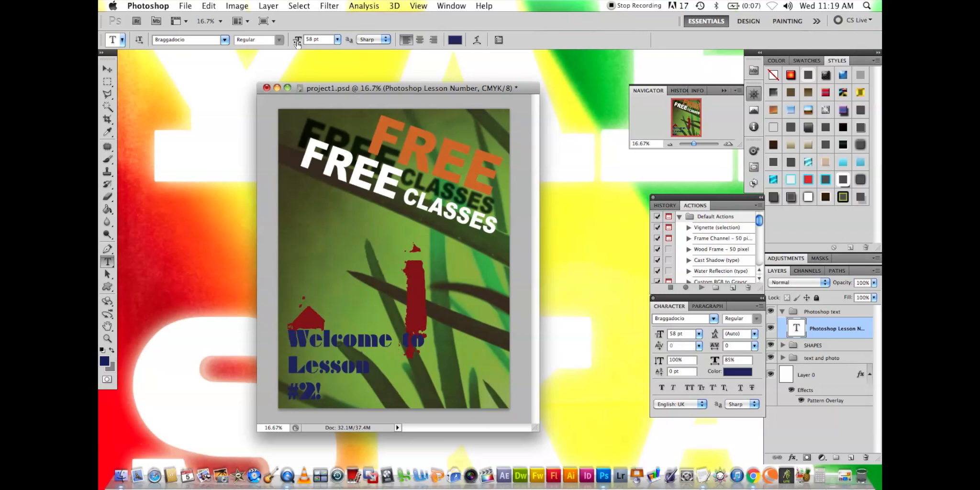
drag(297, 42, 298, 42)
drag(297, 41, 298, 43)
- Enable the Outer Glow effect on the Photoshop Lesson Number text layer and show its settings
double_click(867, 327)
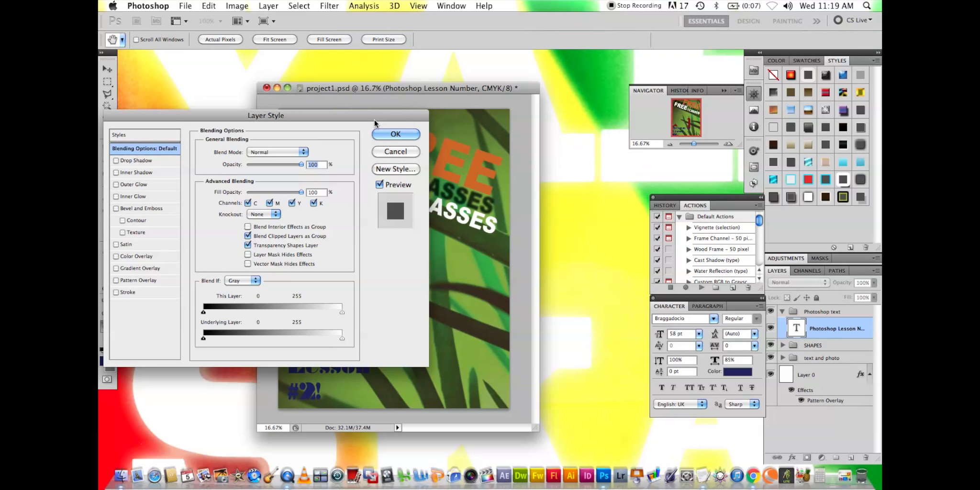
drag(336, 117, 523, 112)
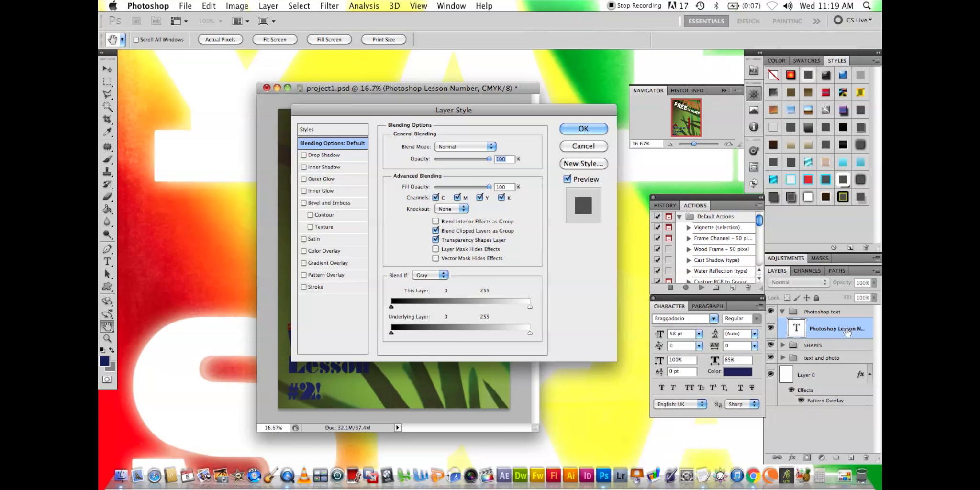
drag(489, 108, 357, 71)
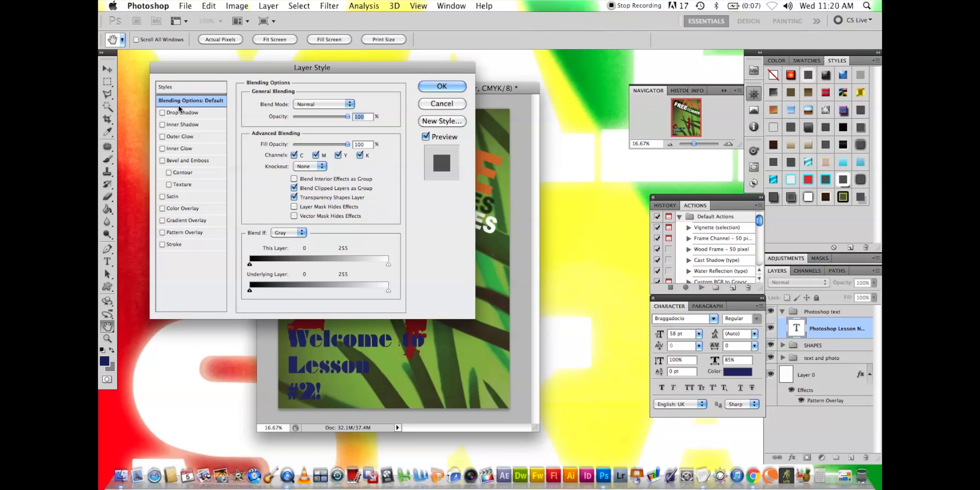
click(185, 137)
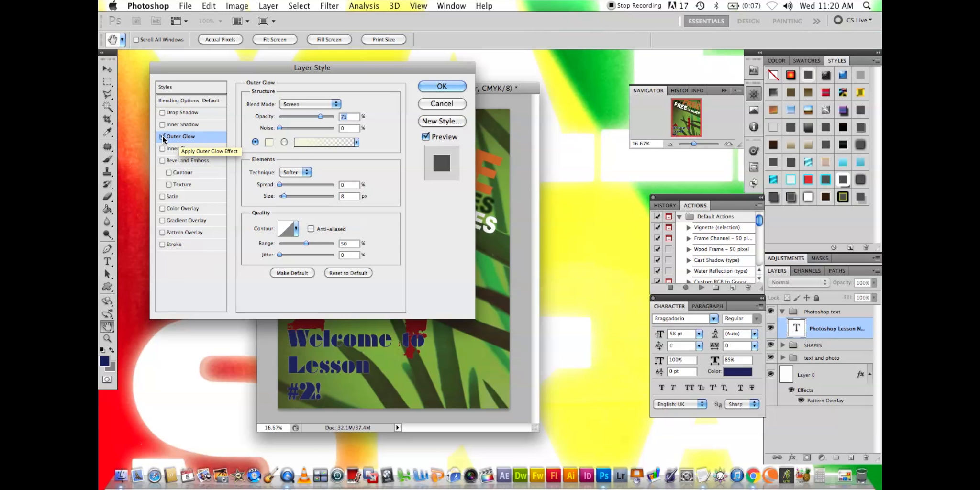
click(187, 85)
click(180, 137)
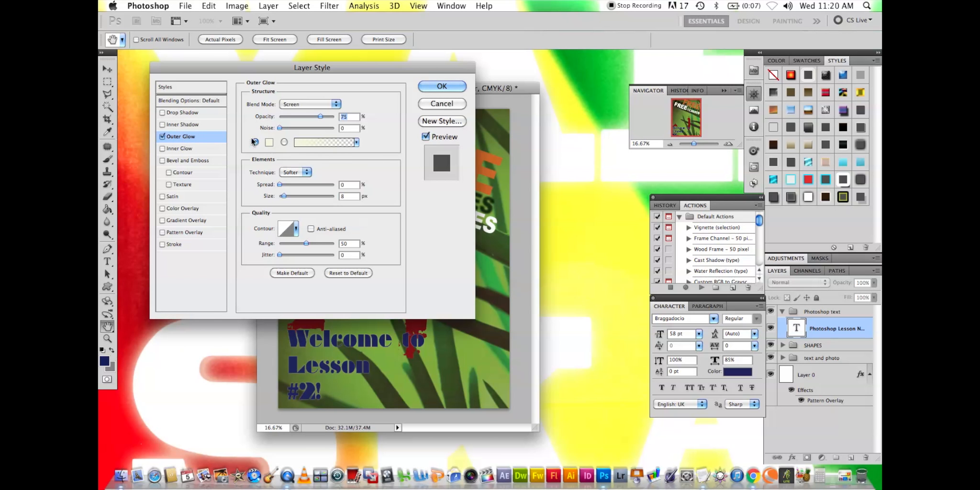
click(177, 88)
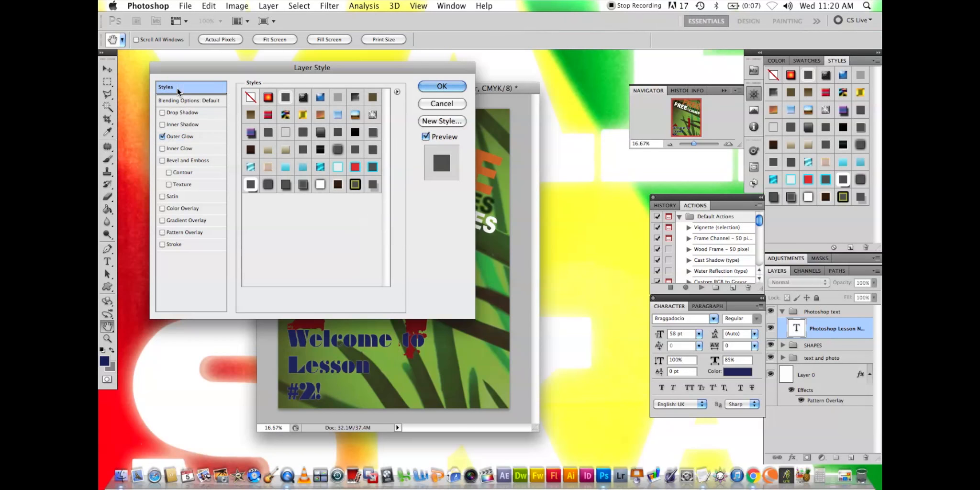
click(186, 138)
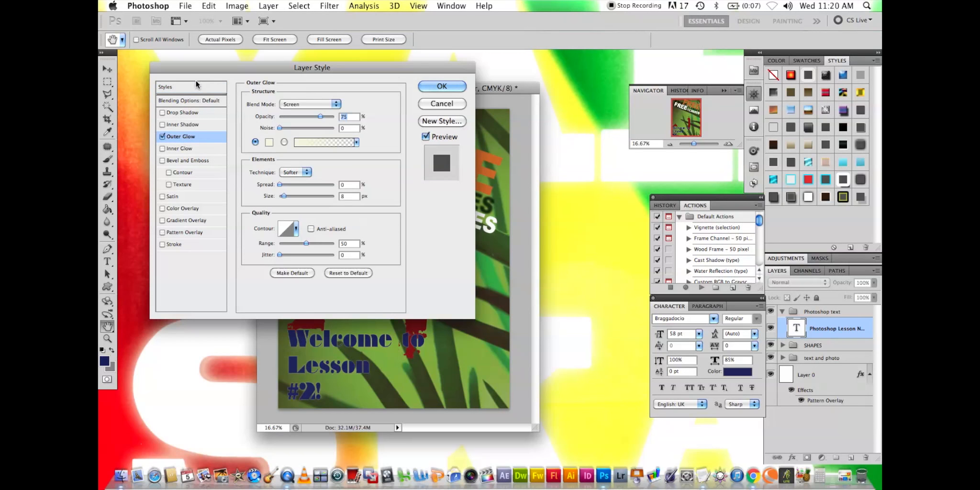
click(195, 88)
click(162, 137)
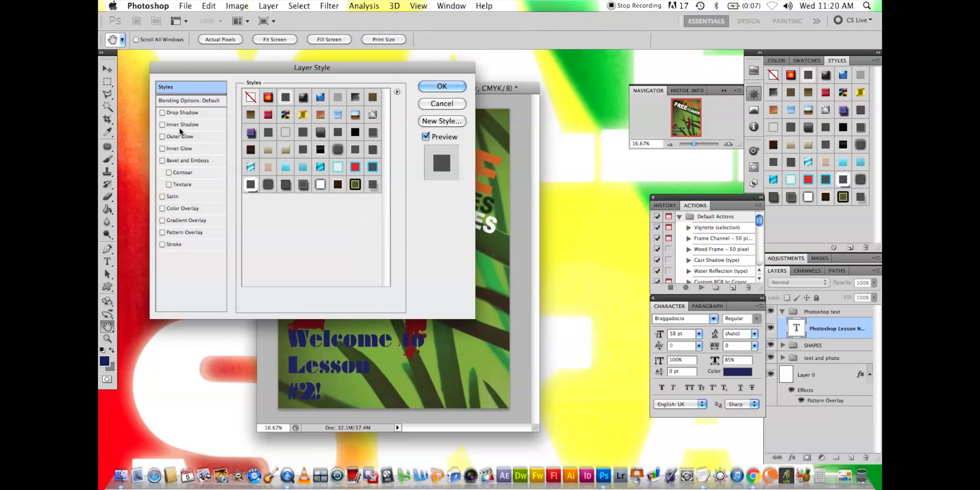
click(184, 137)
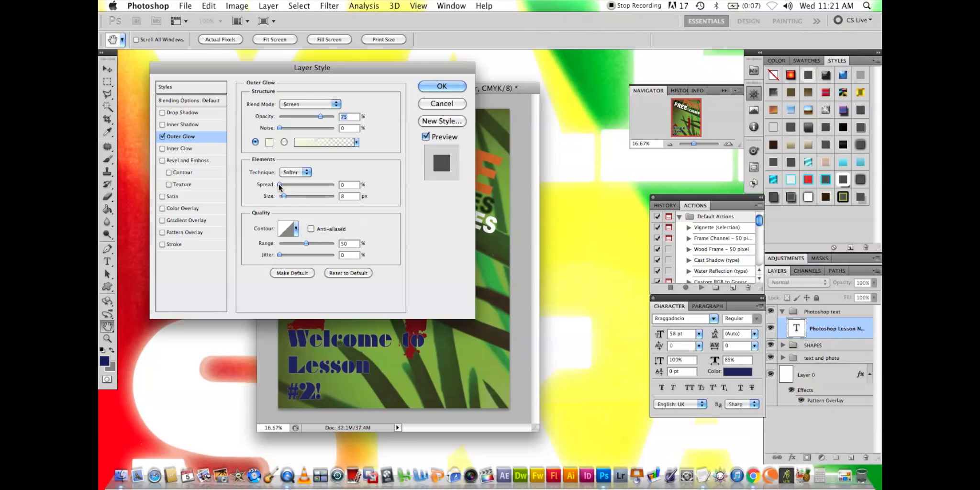
- Set the outer glow's size to 250 px and its spread to 38%, keeping the poster text in view
mouse_move(279, 184)
mouse_down()
mouse_move(341, 184)
mouse_move(295, 187)
mouse_up()
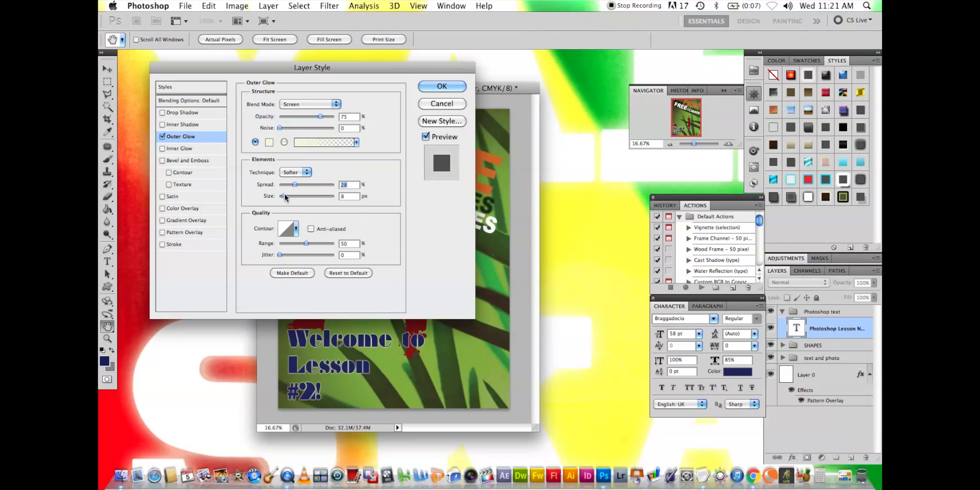
drag(284, 196, 343, 197)
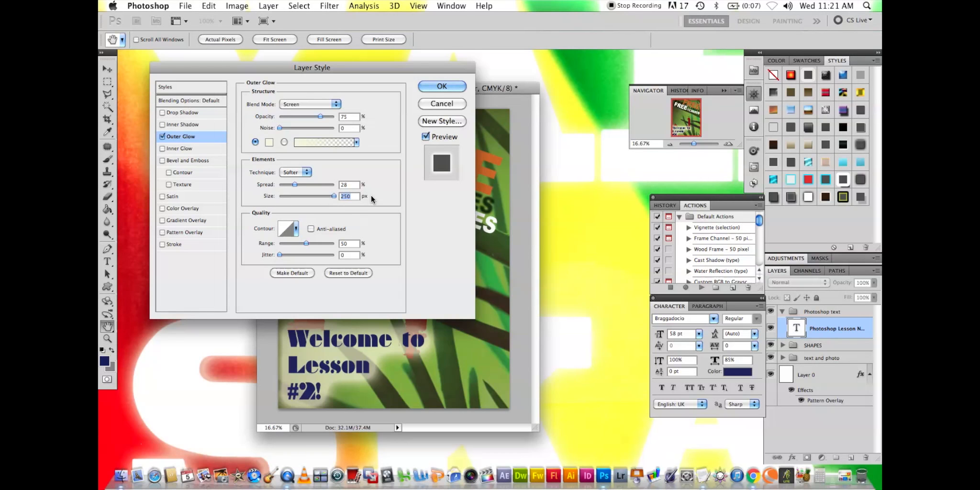
drag(293, 184, 338, 186)
drag(358, 66, 273, 36)
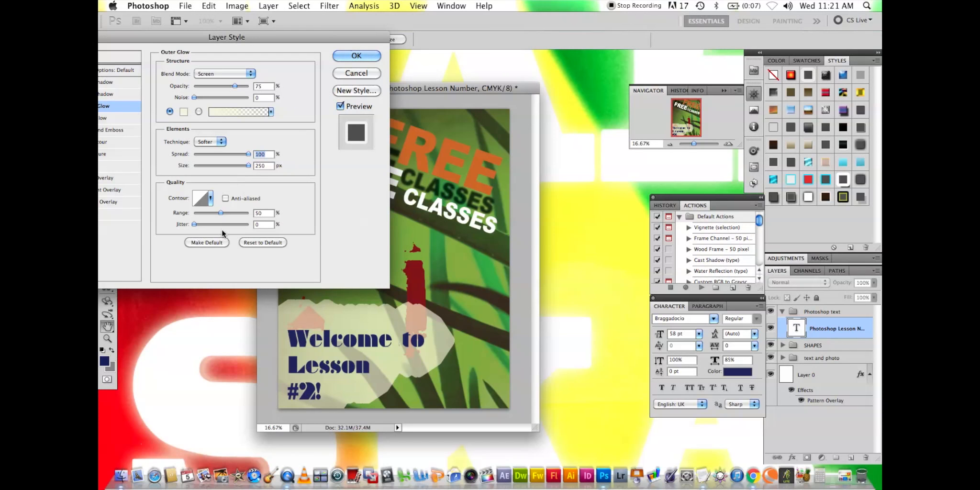
drag(248, 156, 206, 154)
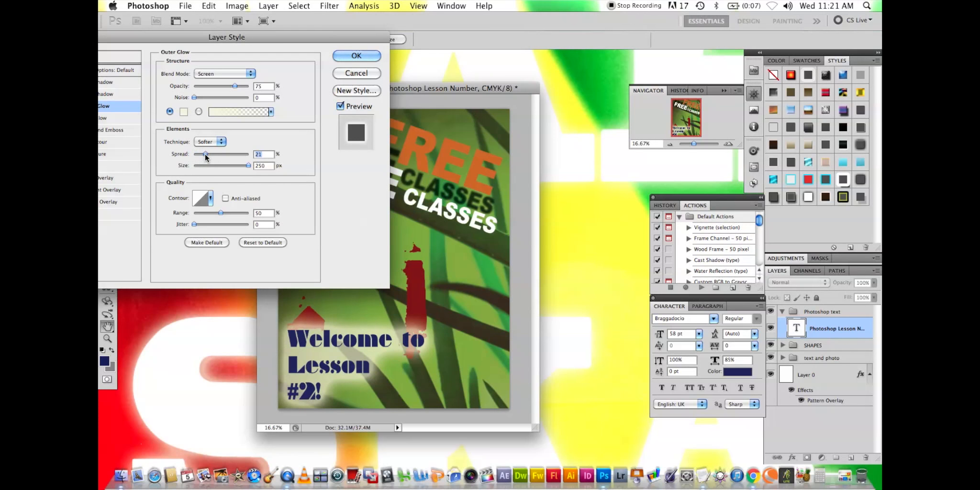
drag(204, 154, 217, 152)
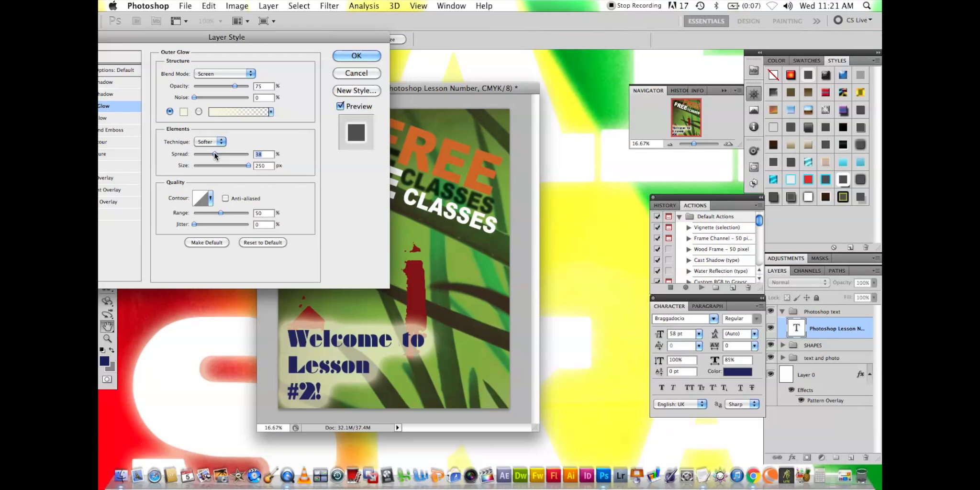
- Try reducing the outer glow's size to 43 px, and return it to 250 px
drag(248, 165, 214, 165)
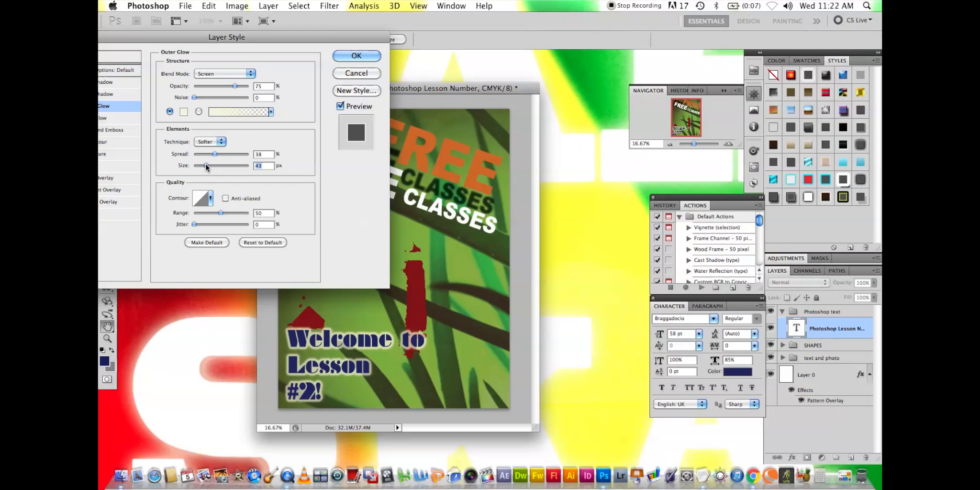
drag(215, 165, 254, 173)
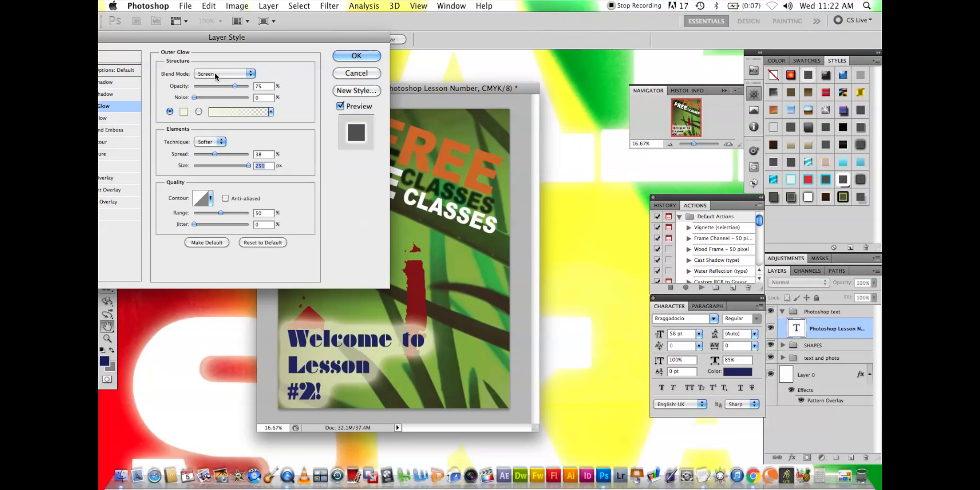
drag(233, 40, 281, 39)
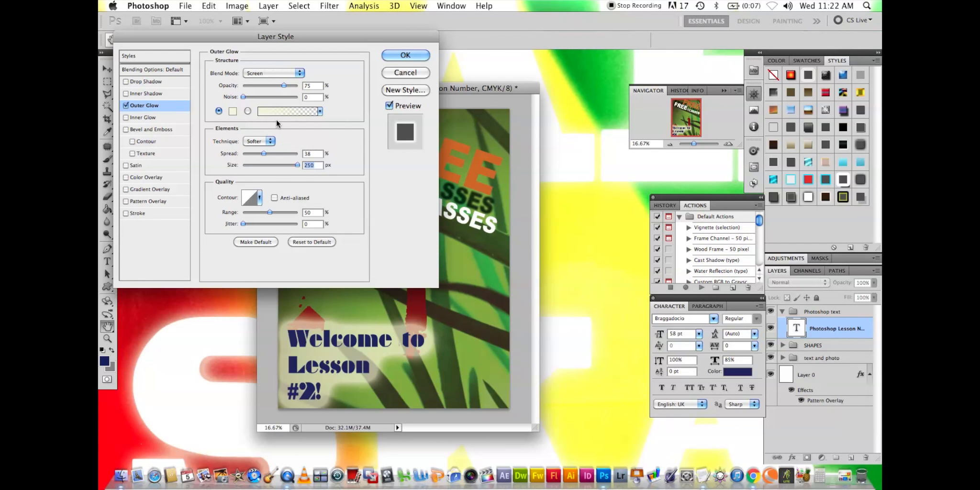
- Set the outer glow's blend mode to Multiply and its colour to black (#000000)
click(261, 72)
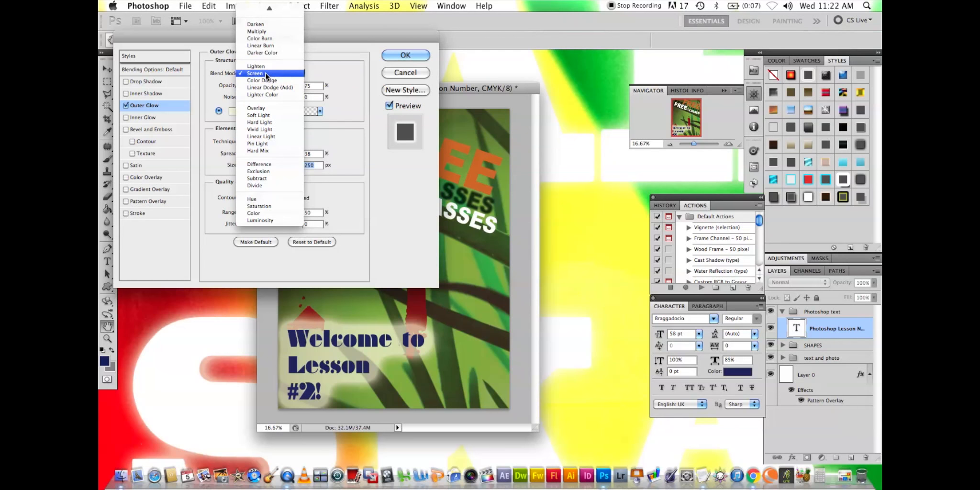
click(259, 31)
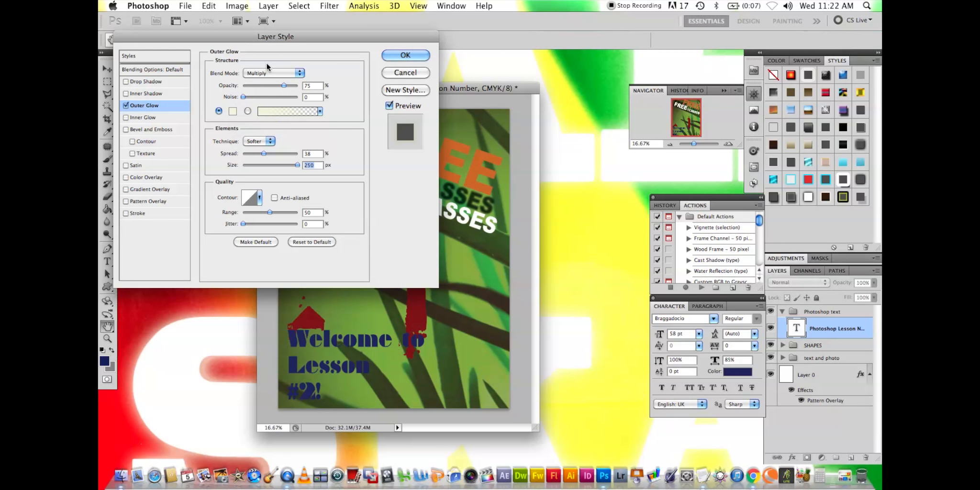
click(232, 111)
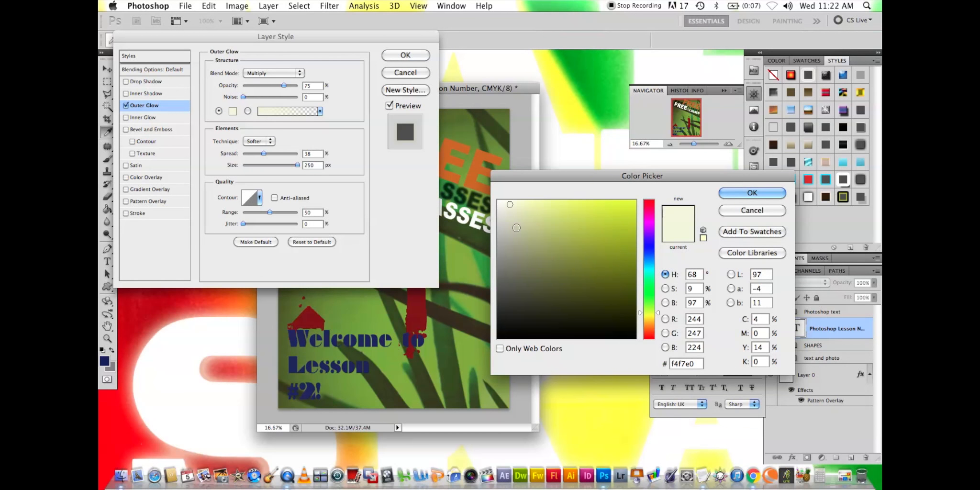
drag(515, 228, 495, 339)
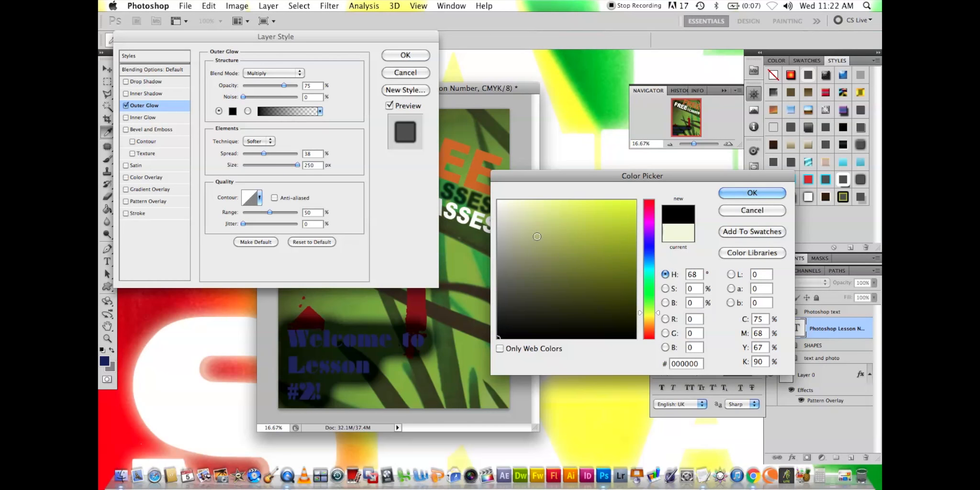
click(747, 193)
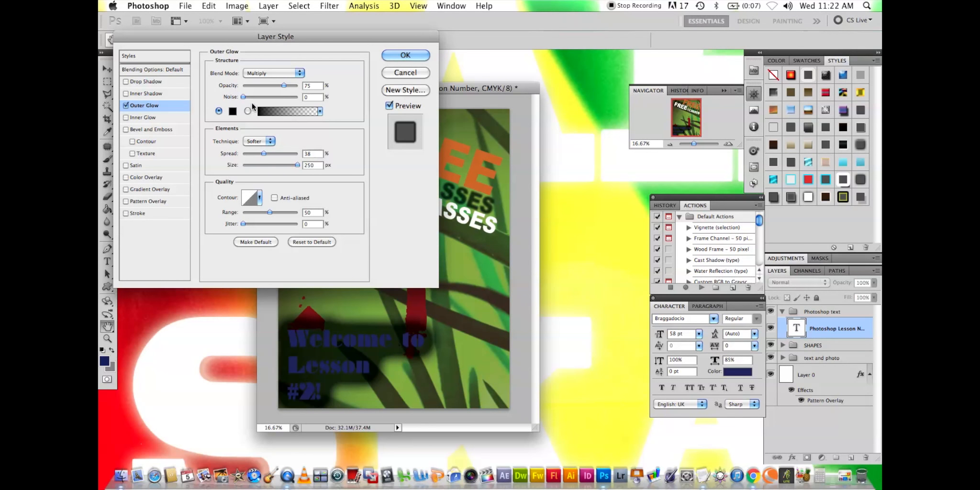
- Try the Difference, Divide and Darken blend modes for the black outer glow
click(262, 73)
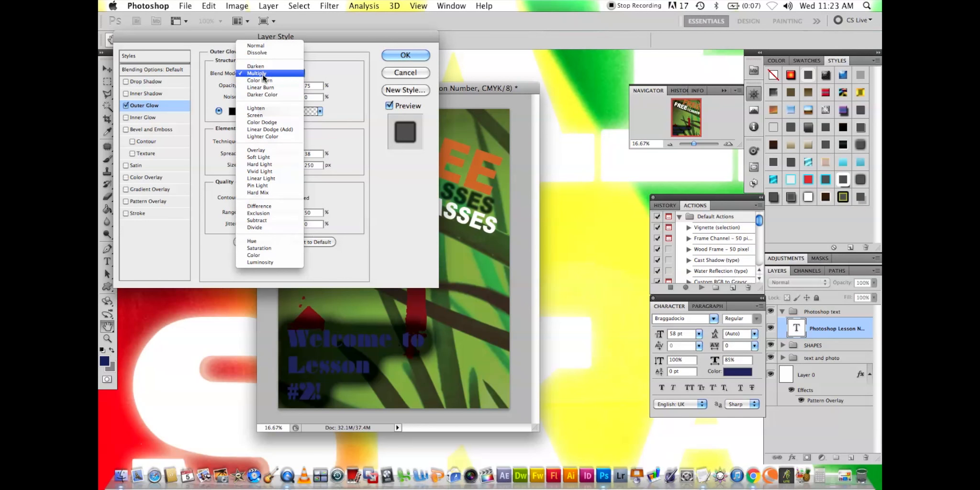
click(278, 207)
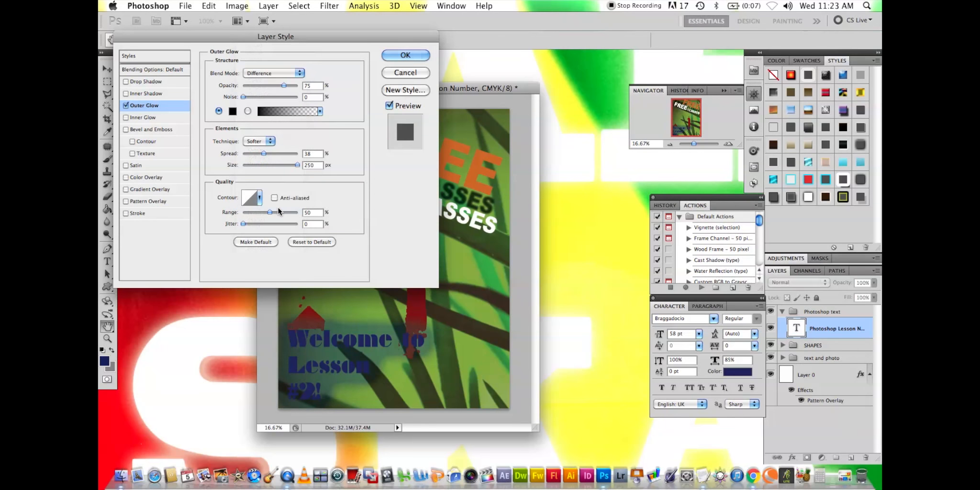
click(269, 72)
click(267, 95)
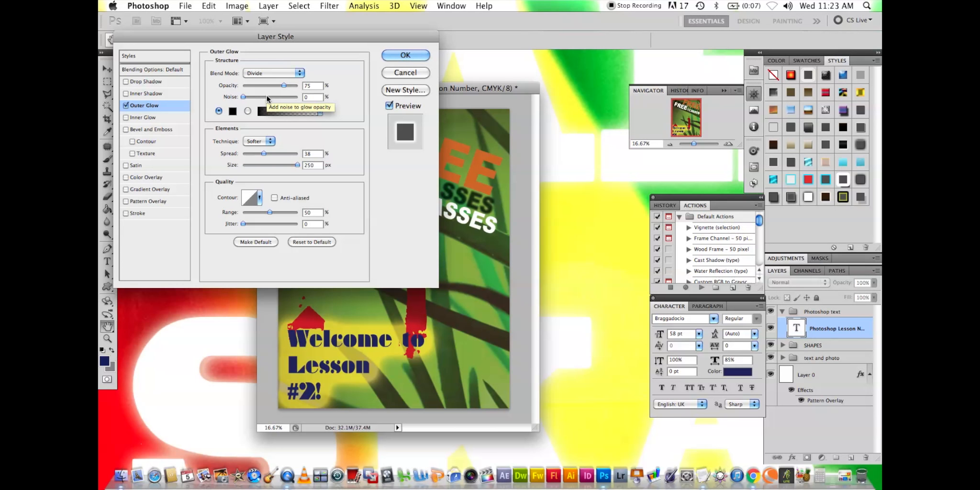
click(298, 73)
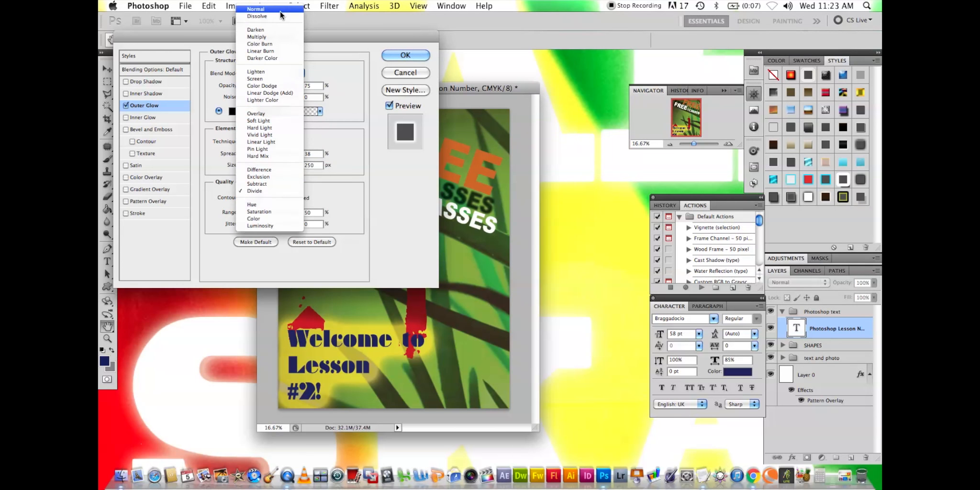
click(275, 30)
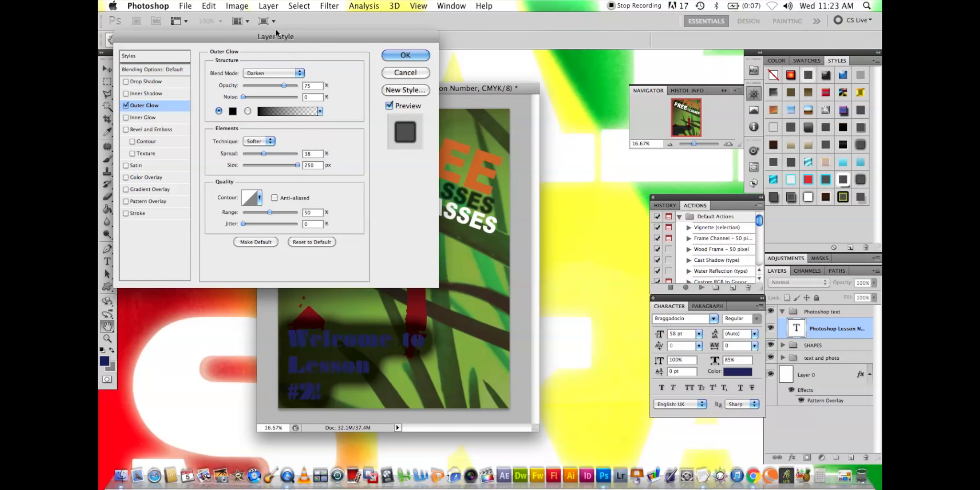
- Set the outer glow's blend mode to Color Burn and apply the layer style
click(288, 72)
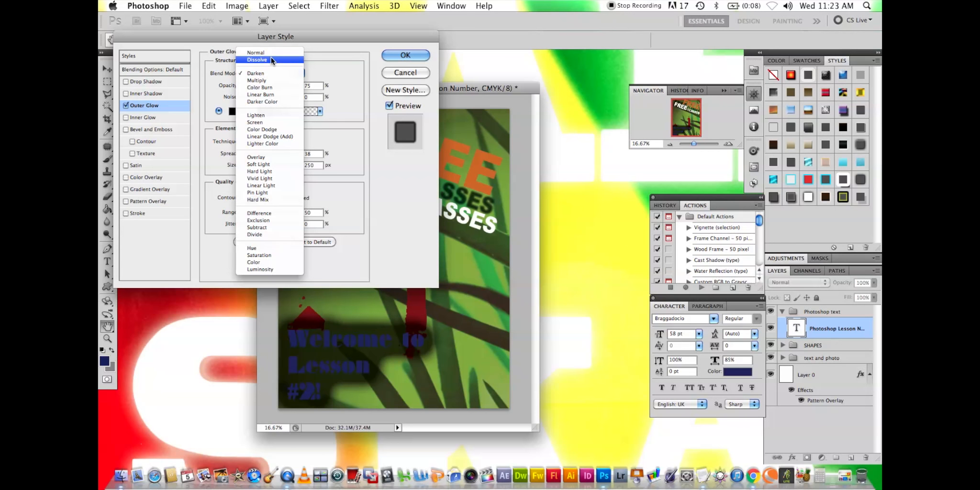
click(267, 88)
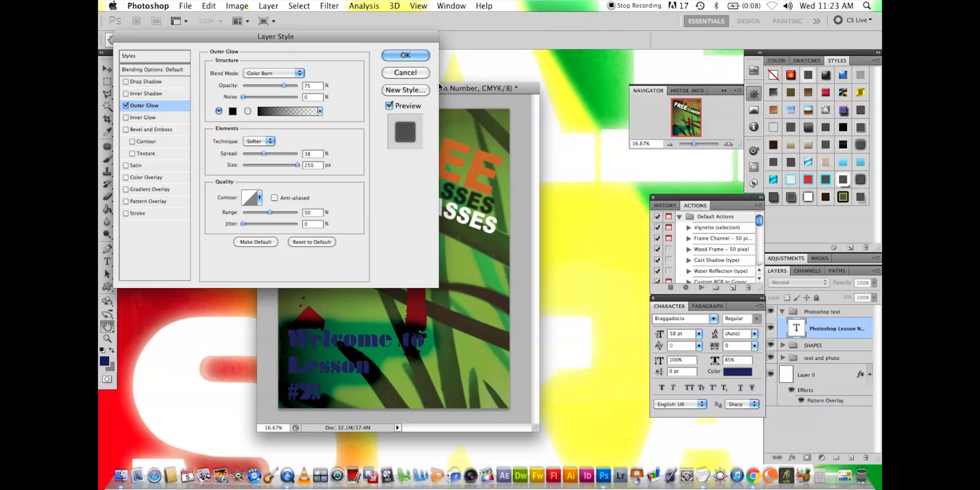
click(412, 56)
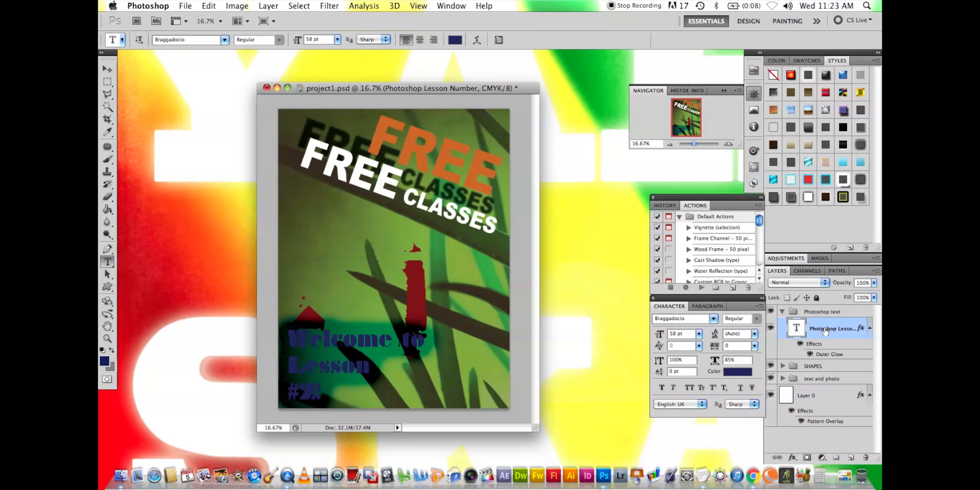
- Enable the Color Overlay effect on the Photoshop Lesson Number text layer and open its overlay colour for editing
double_click(847, 344)
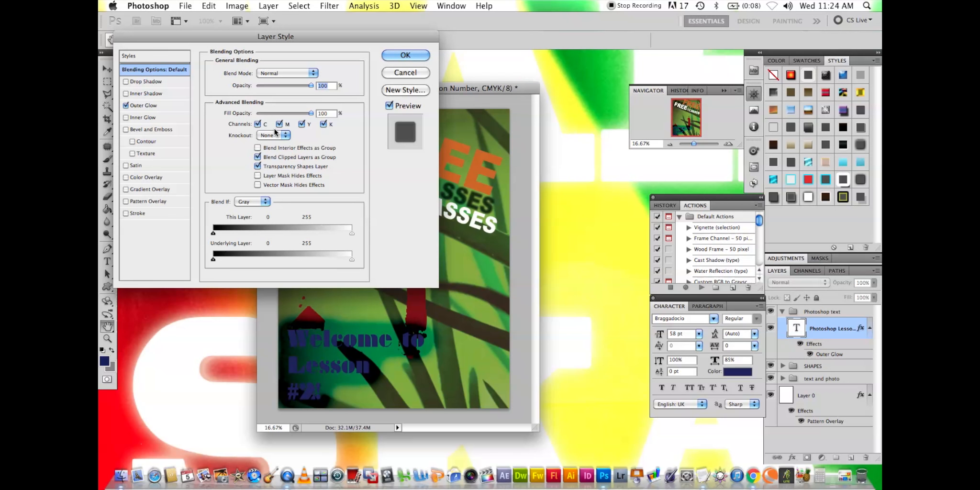
click(125, 177)
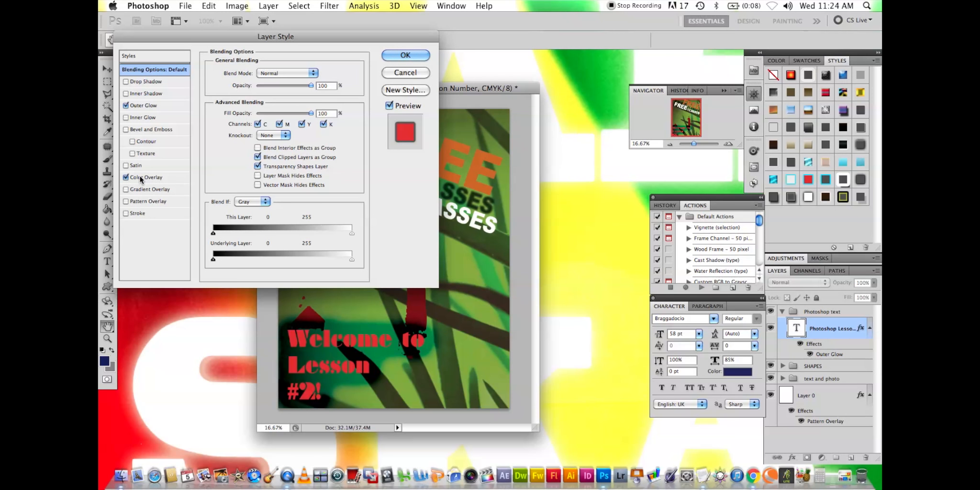
click(139, 177)
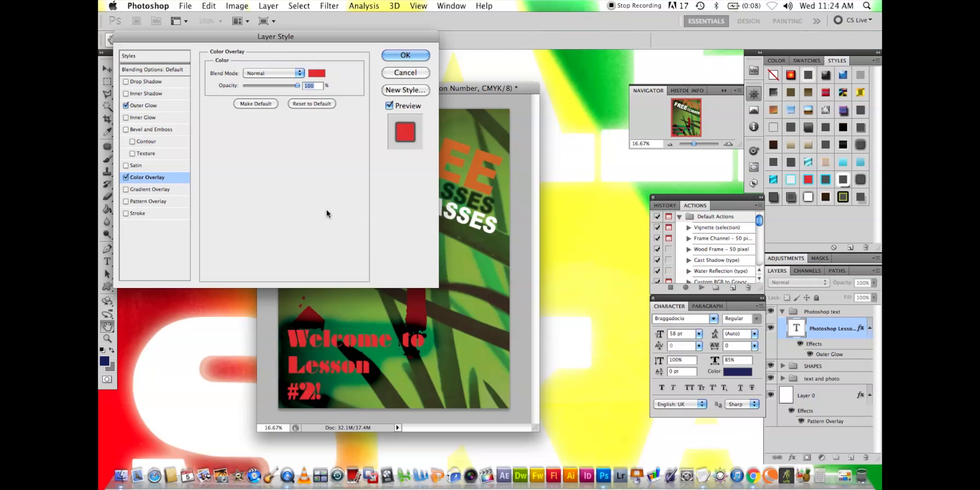
click(318, 74)
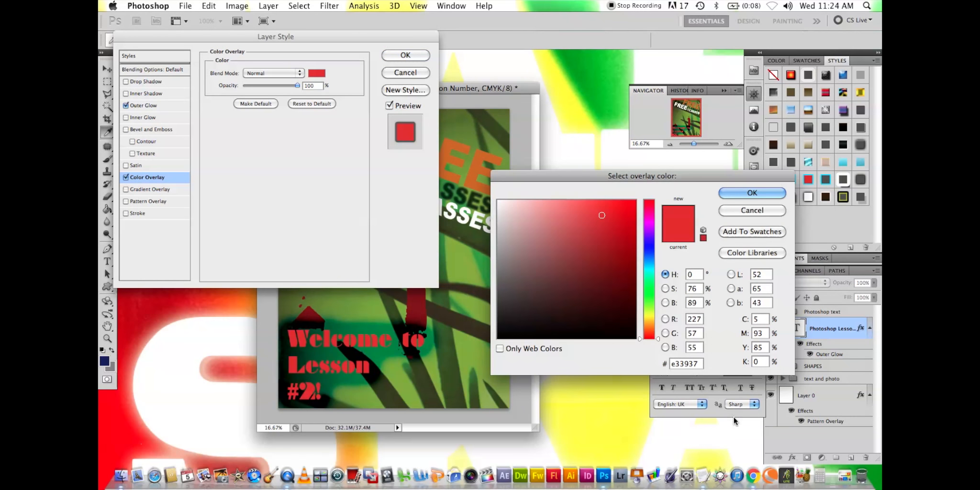
- Try light grey, green and magenta as overlay colours for the lesson text
click(498, 211)
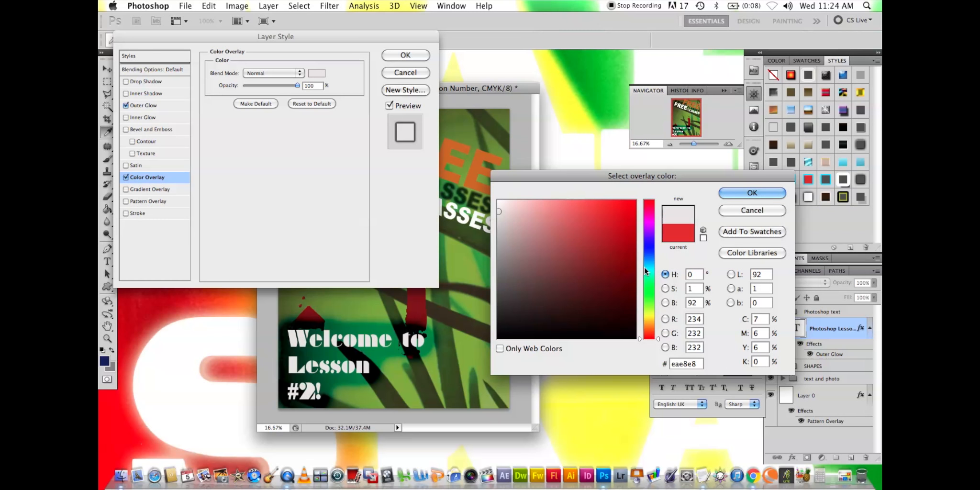
click(648, 253)
click(558, 229)
drag(648, 253, 648, 295)
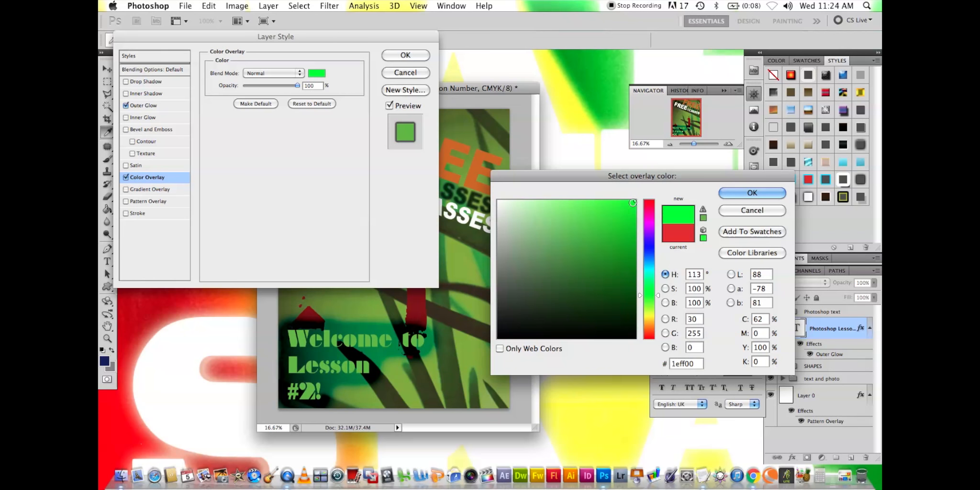
click(498, 222)
click(648, 234)
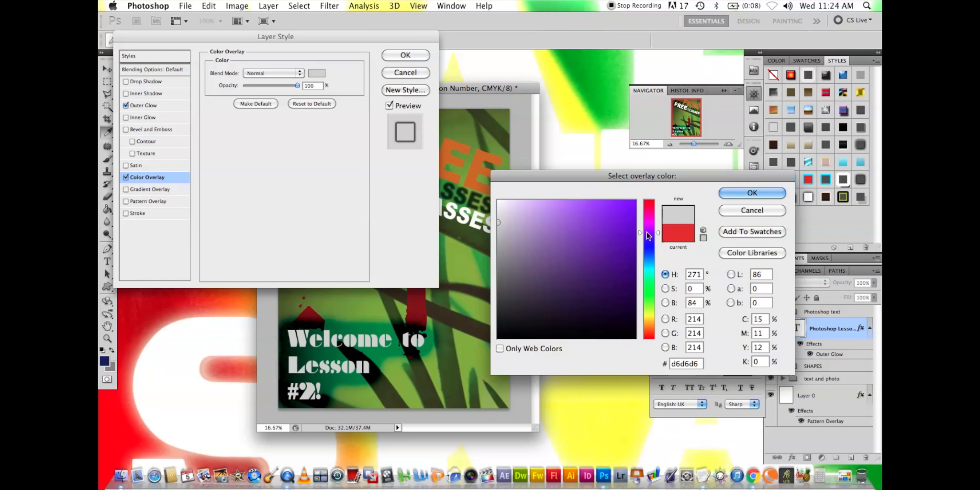
click(642, 224)
click(635, 200)
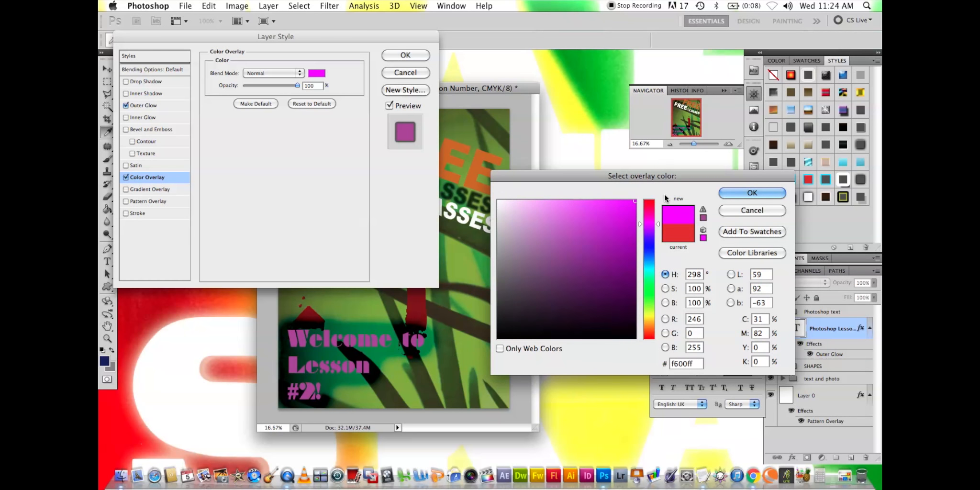
- Set the text's overlay colour to white (#ffffff) and apply the layer style
click(565, 268)
drag(565, 268, 412, 160)
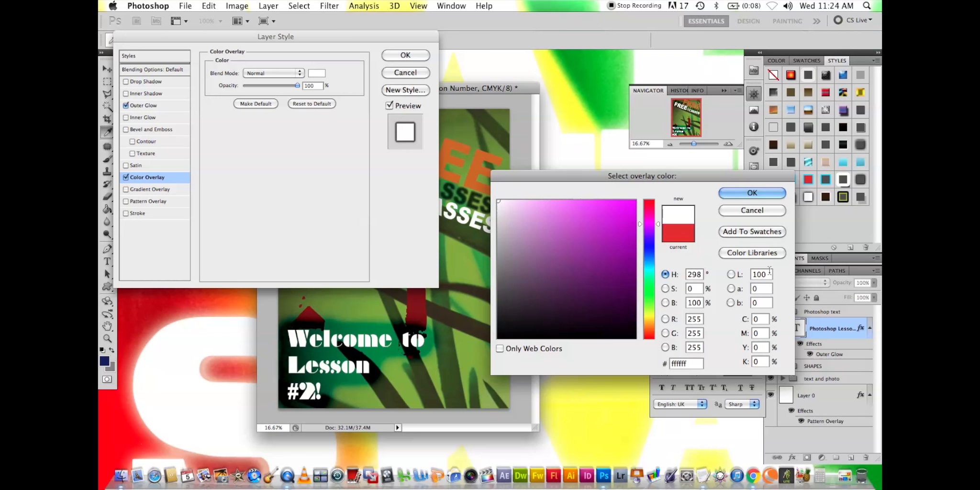
click(757, 193)
click(405, 55)
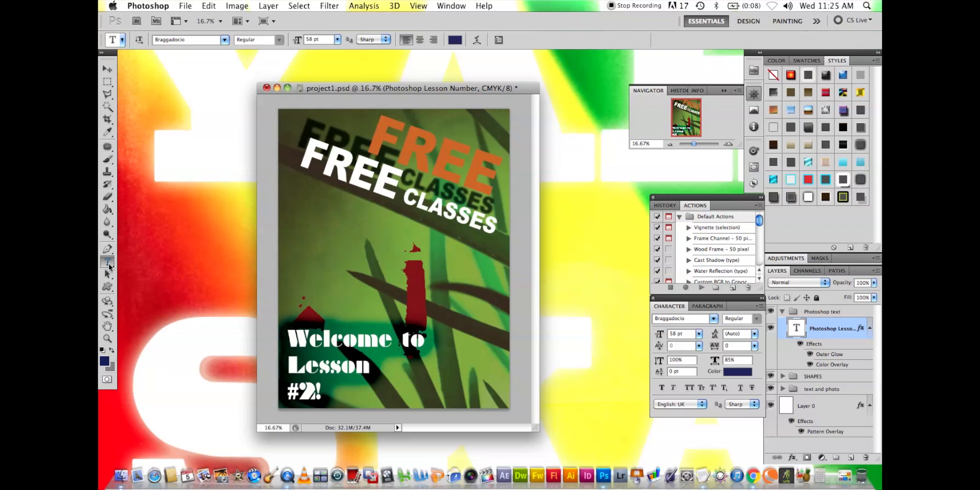
- Try the Chalkduster font on the whole "Welcome to Lesson #2!" text
click(318, 389)
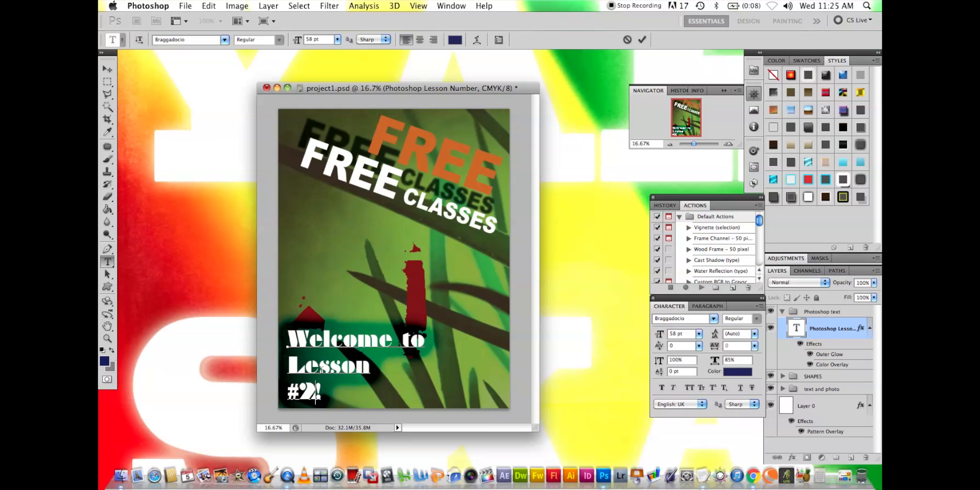
click(328, 364)
click(320, 392)
drag(318, 392, 278, 341)
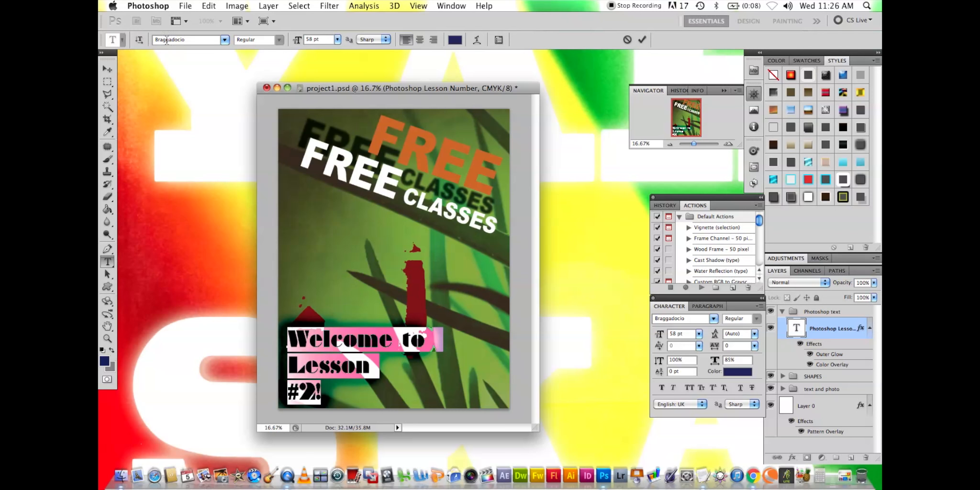
click(225, 39)
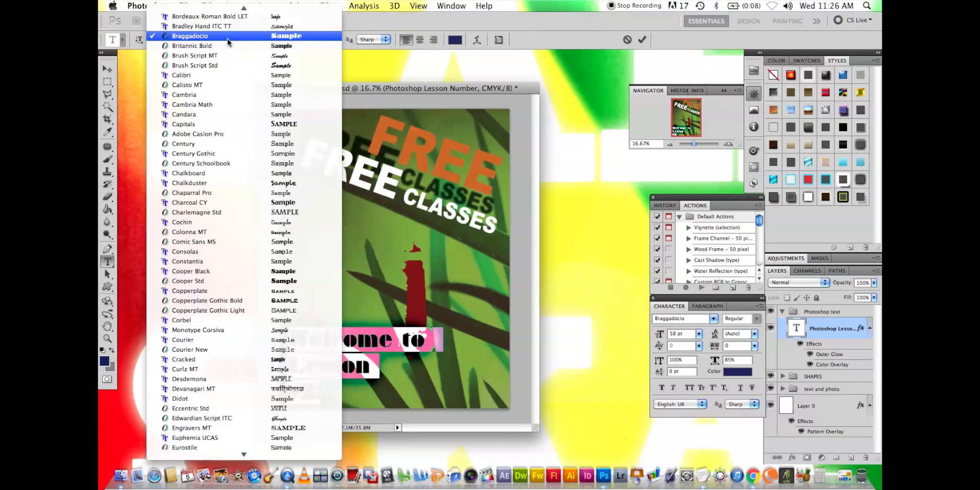
click(239, 183)
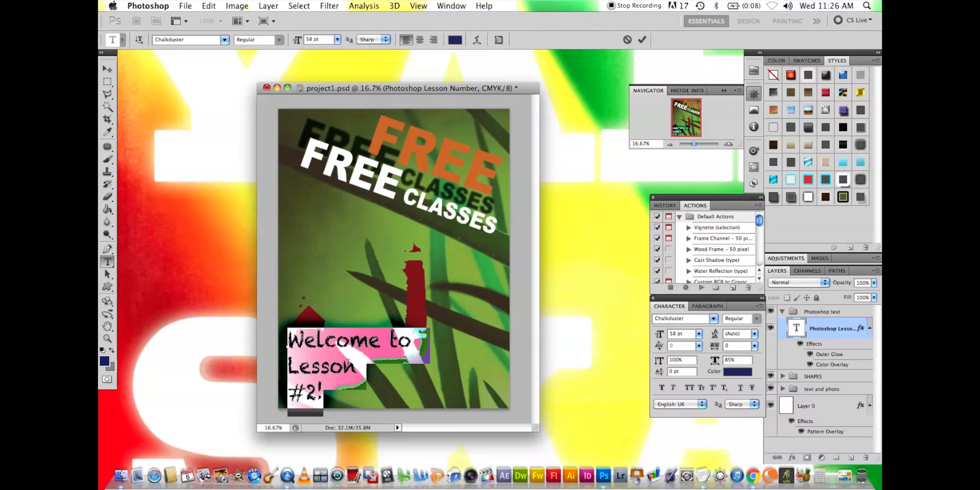
click(356, 367)
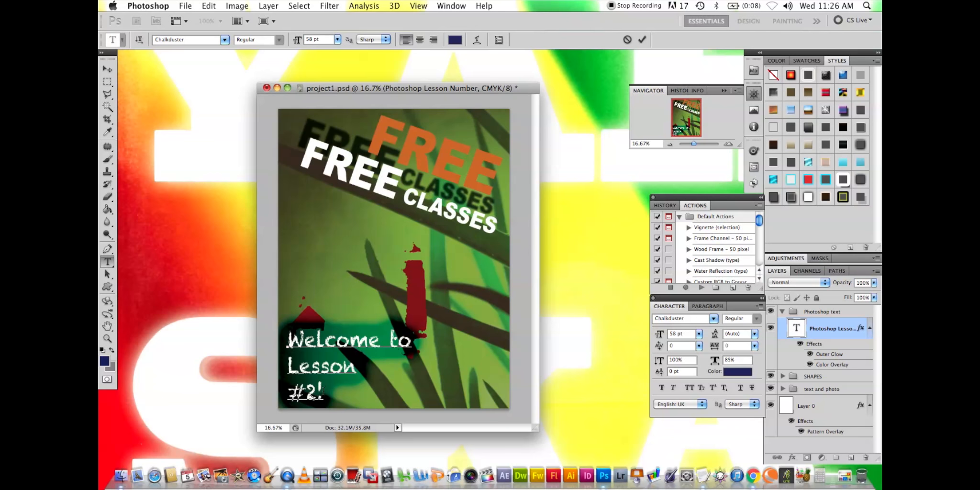
- Set the font of the whole lesson text to Cooper Std Black
key(super+a)
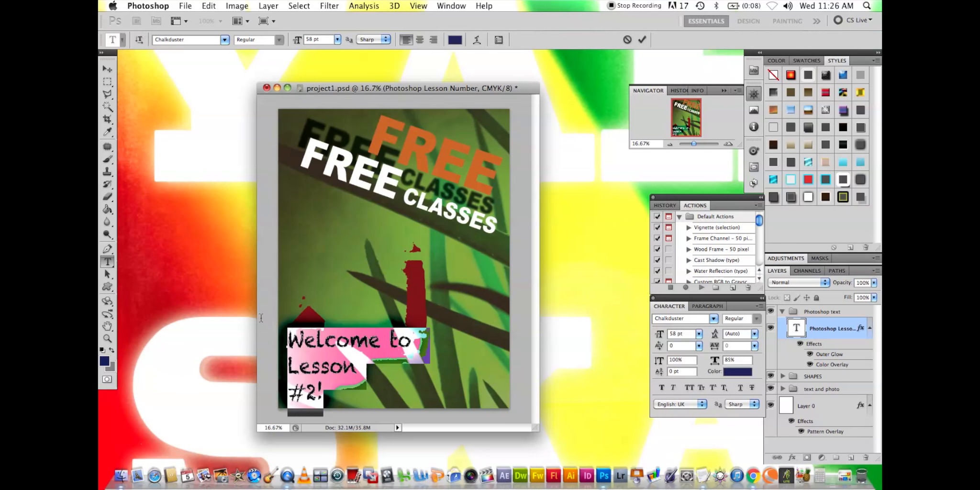
click(225, 40)
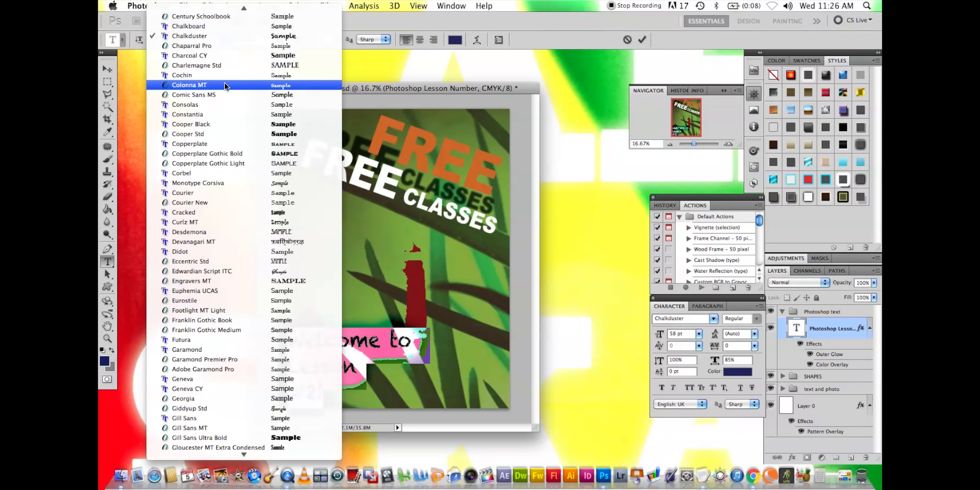
key(Escape)
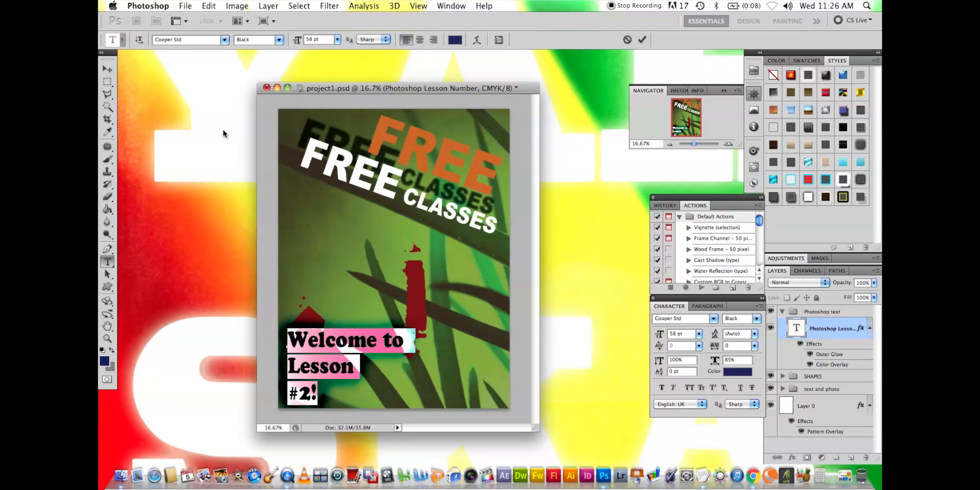
click(359, 364)
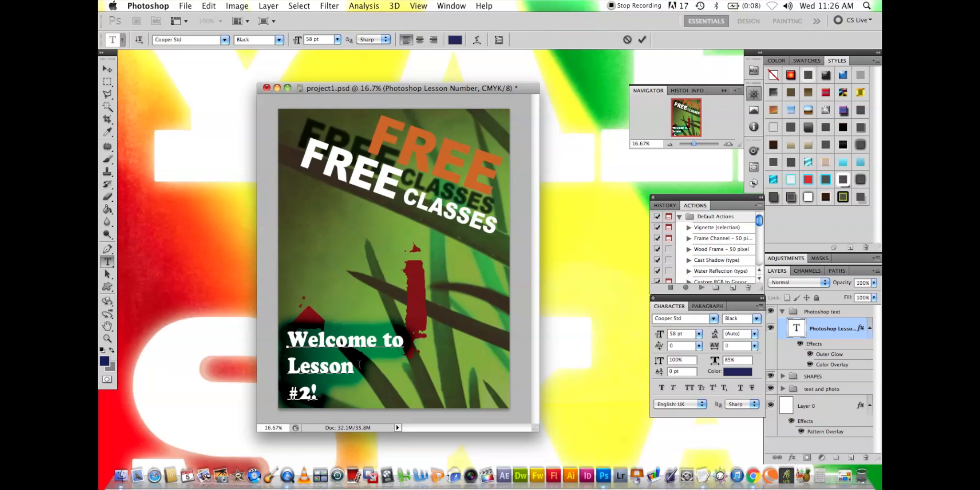
- Try the Edwardian Script ITC, Engravers MT and Gill Sans Ultra Bold fonts on the whole "Welcome to Lesson #2!" text
drag(317, 393, 268, 326)
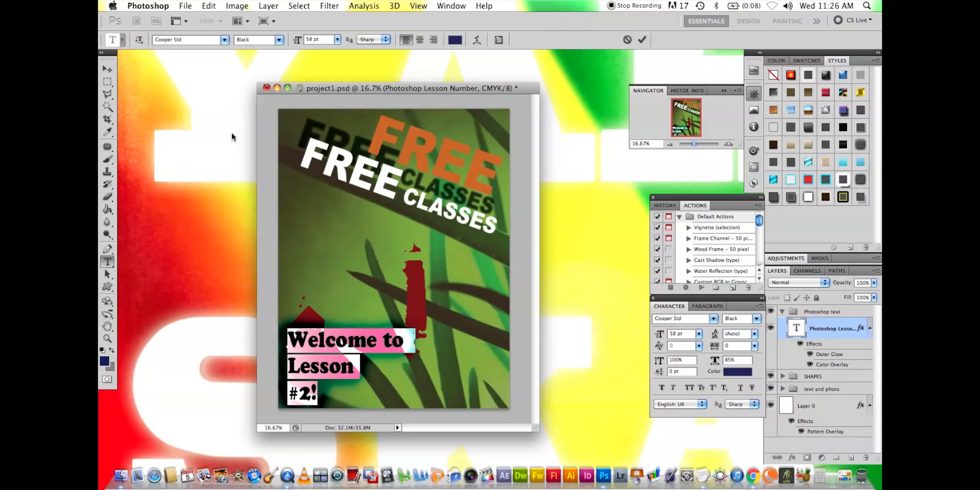
click(224, 40)
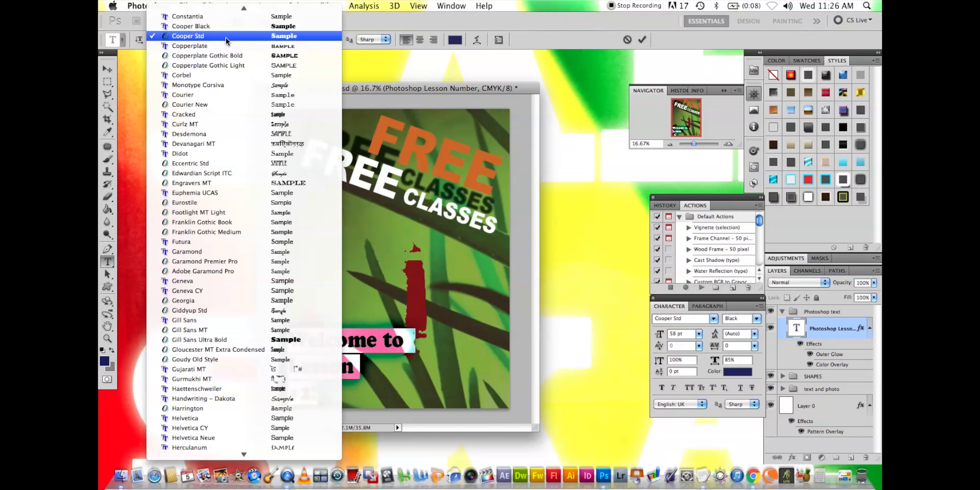
click(244, 174)
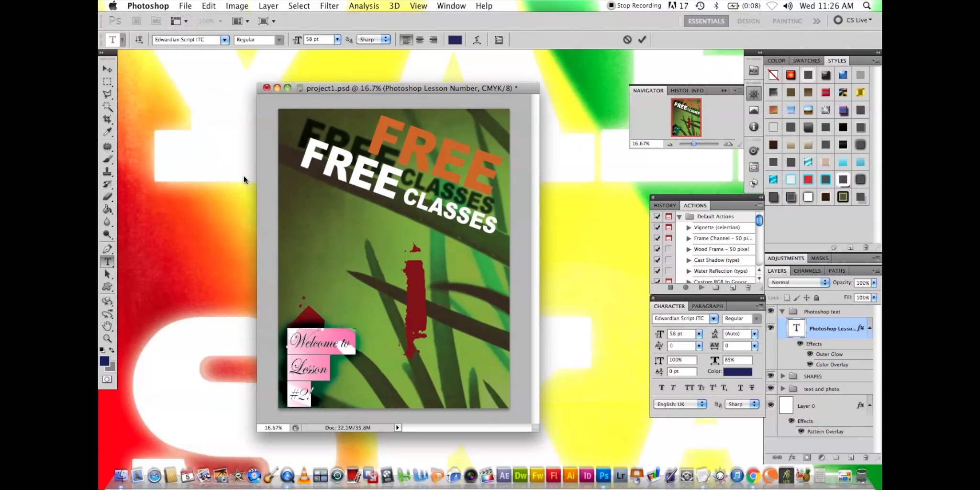
click(224, 40)
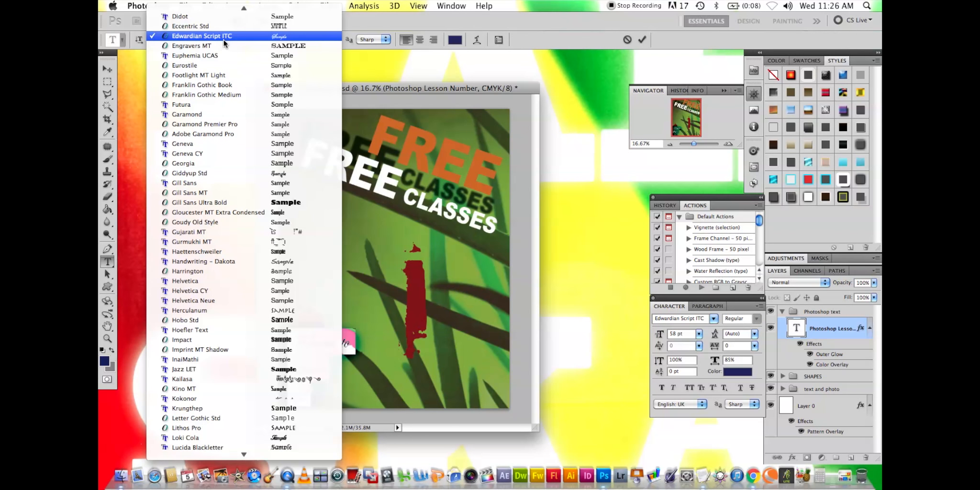
click(223, 45)
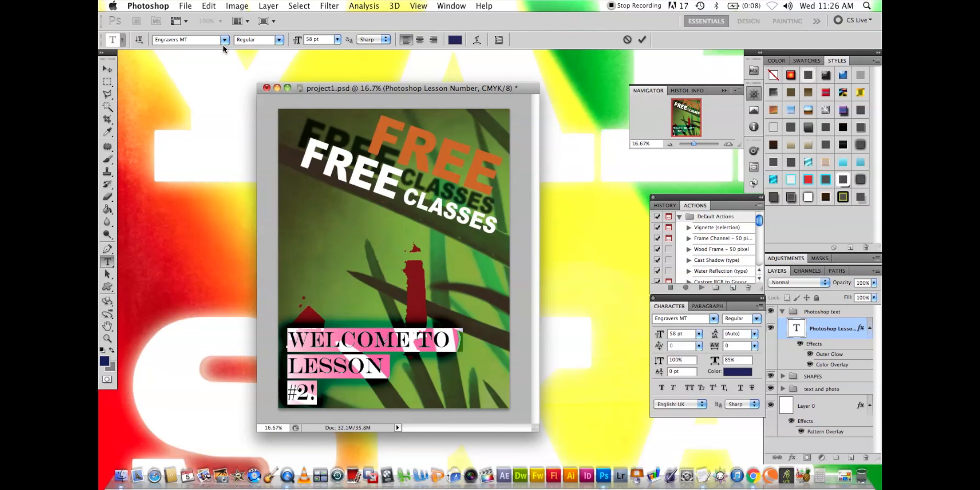
click(229, 40)
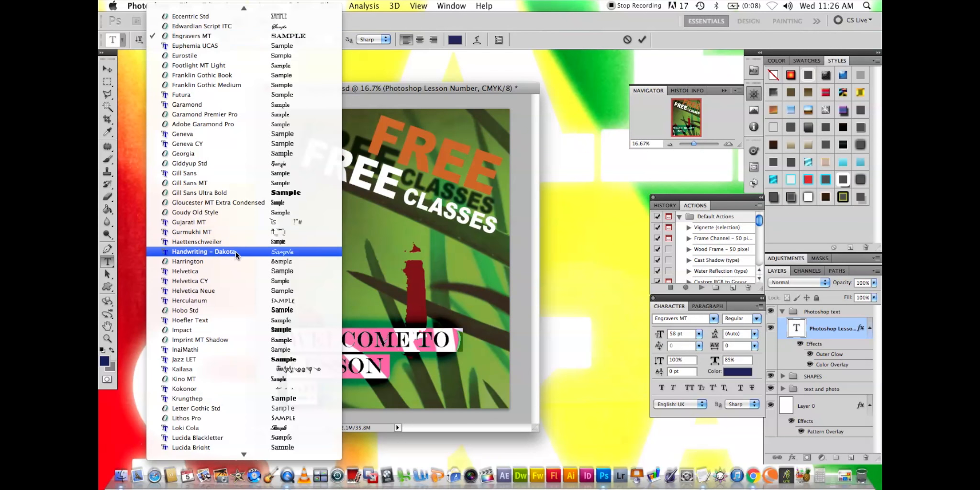
click(236, 192)
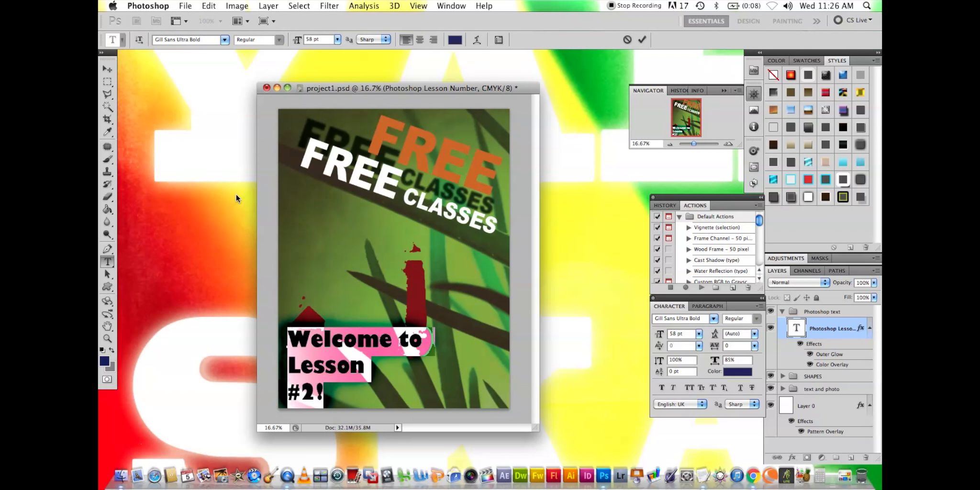
- Try the Lithos Pro, OCR A Std and Stencil Std fonts on the whole lesson text
click(223, 41)
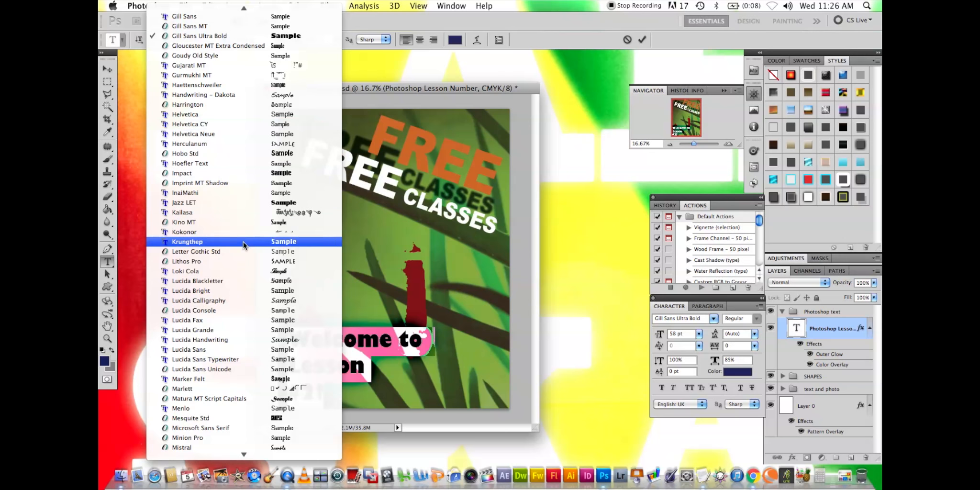
click(242, 262)
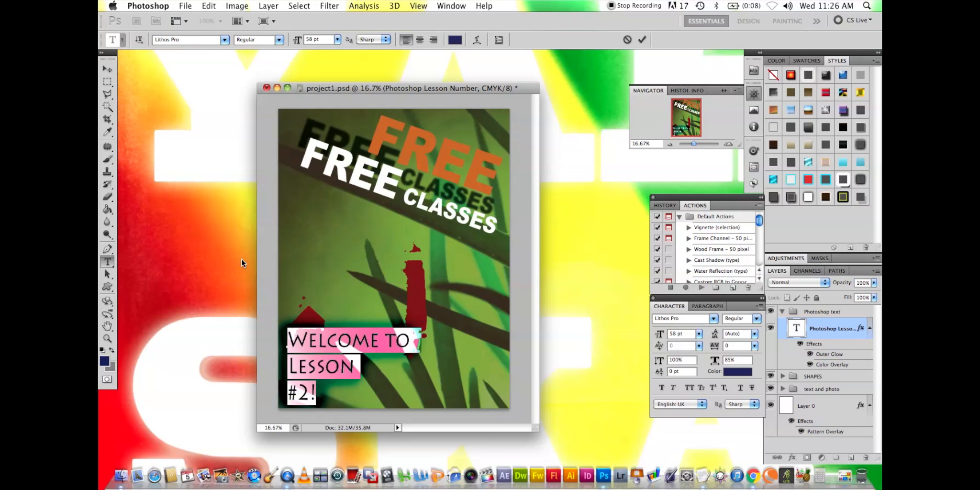
click(224, 39)
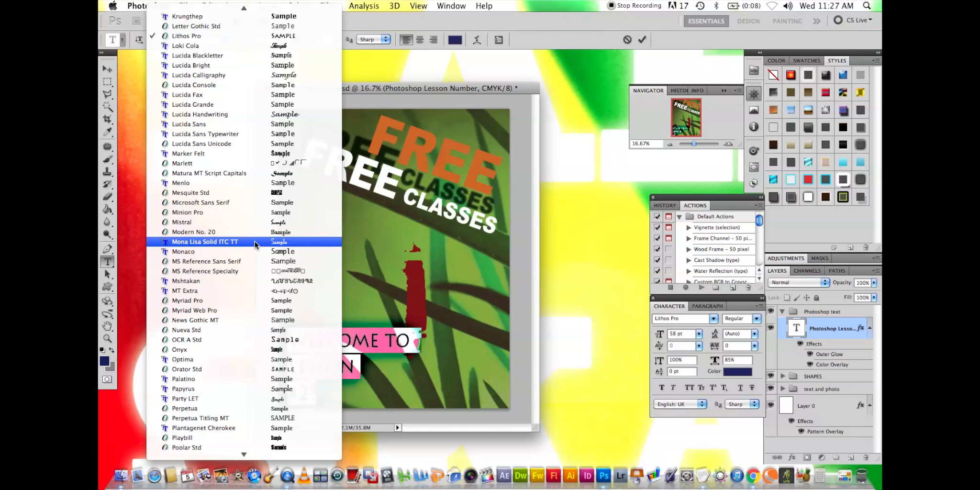
click(254, 343)
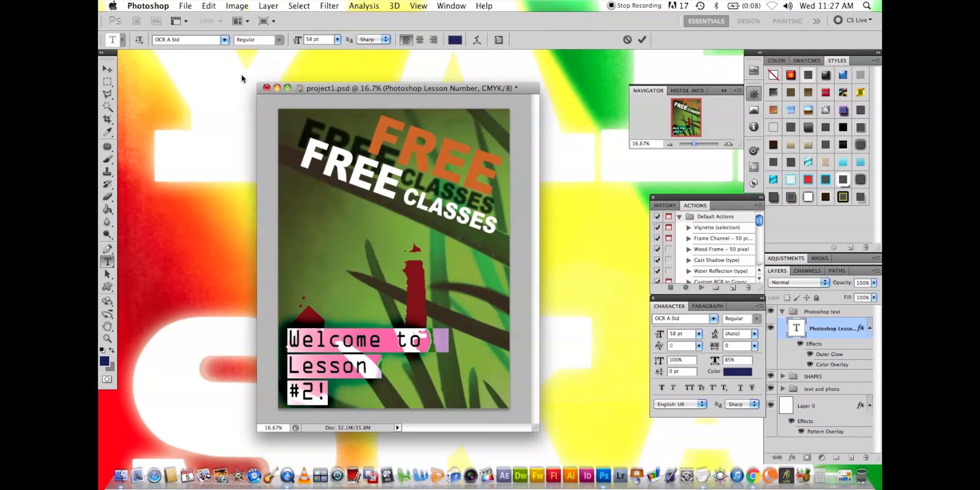
click(223, 42)
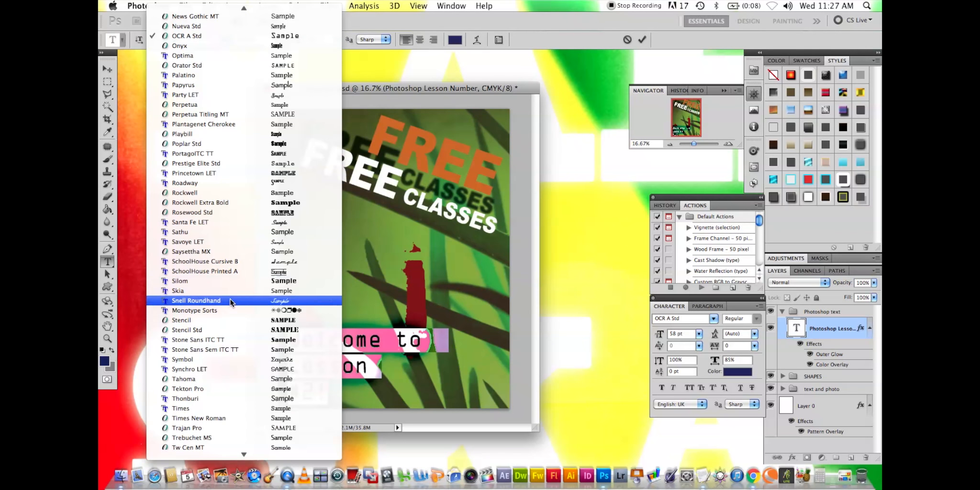
click(228, 330)
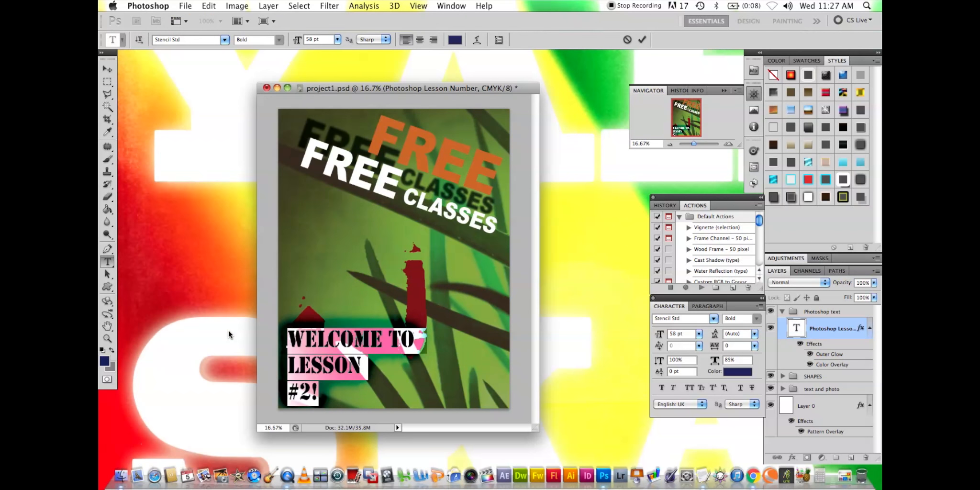
- Set the font of the whole lesson text to Wide Latin and deselect the characters
click(228, 37)
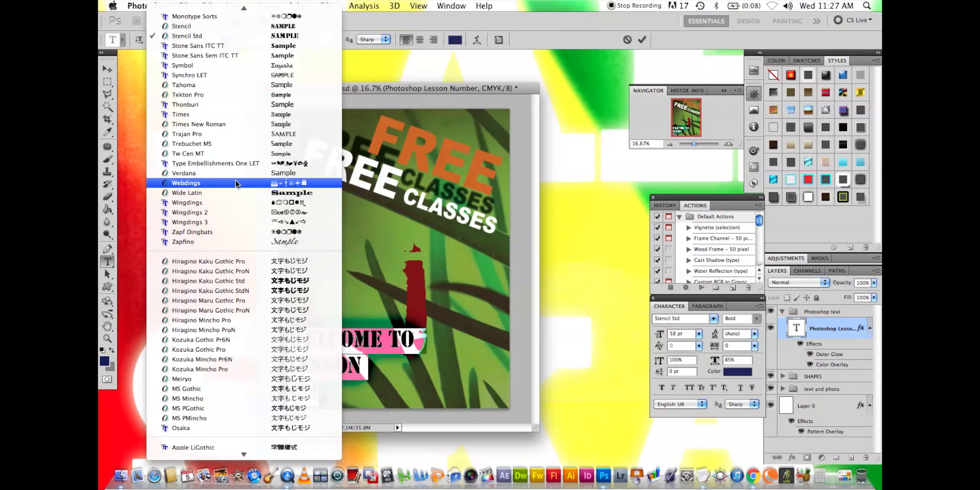
click(234, 192)
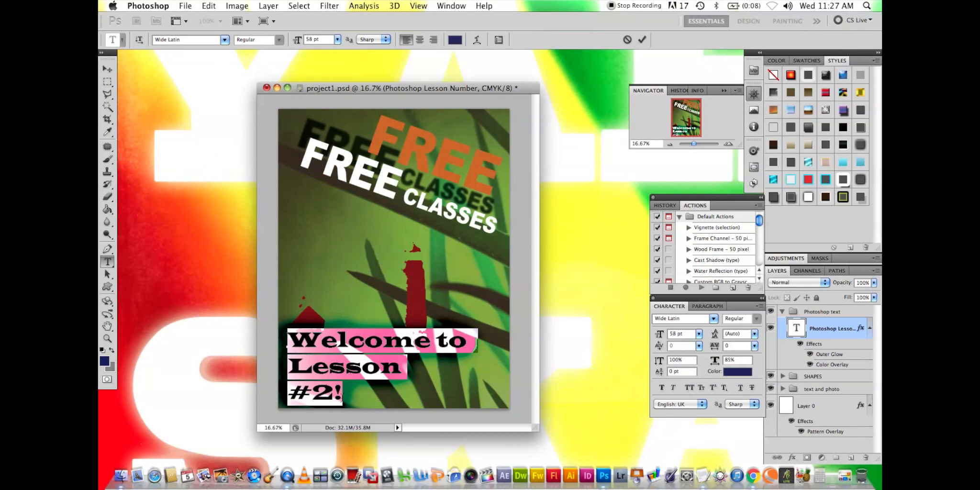
click(341, 396)
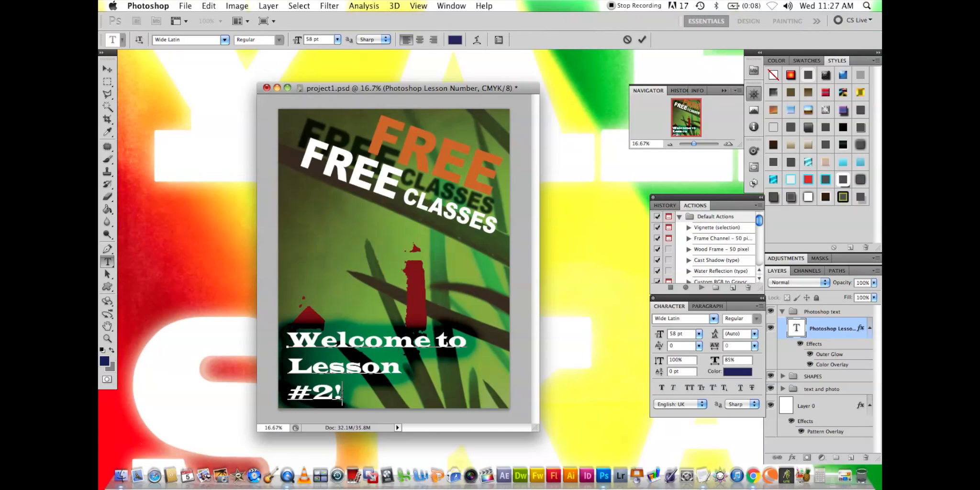
- Set the horizontal scale of the whole lesson text to 63% and commit the text edit
key(super+a)
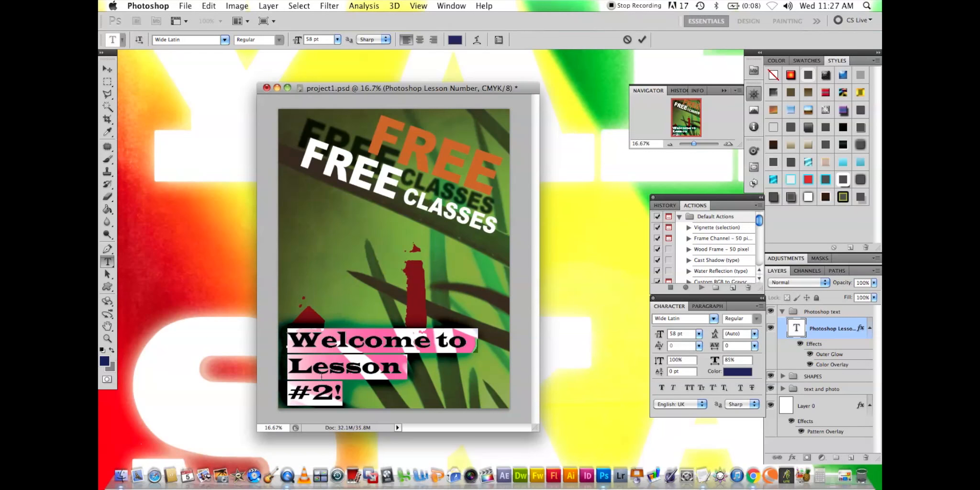
click(321, 376)
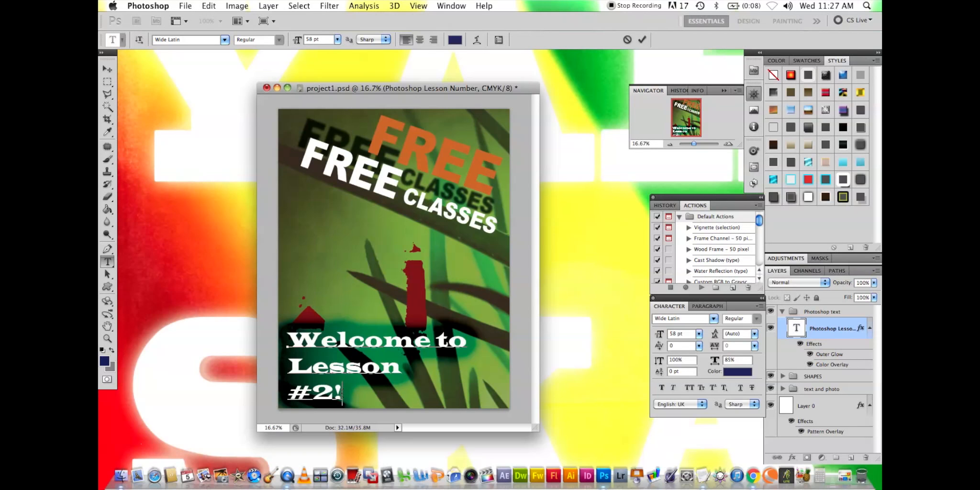
drag(342, 397, 282, 339)
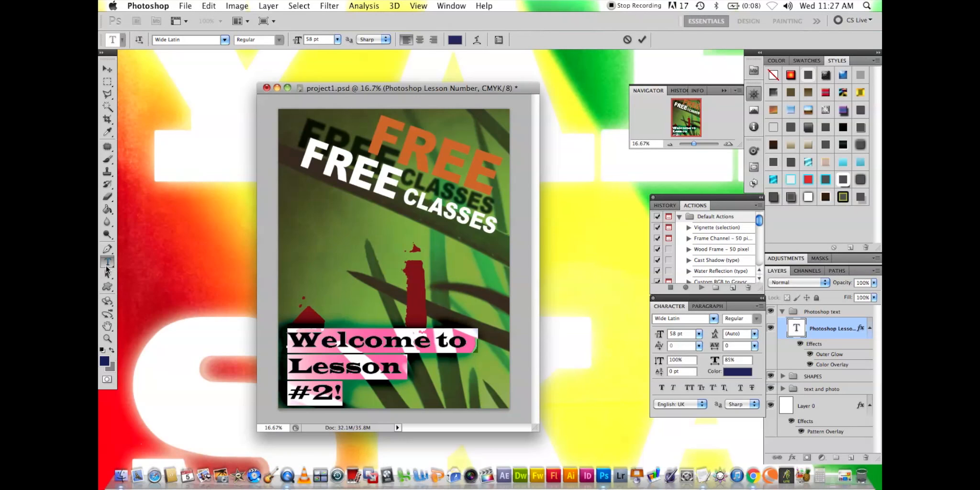
click(688, 387)
click(738, 361)
mouse_move(715, 364)
mouse_down()
mouse_move(730, 363)
mouse_move(703, 366)
mouse_up()
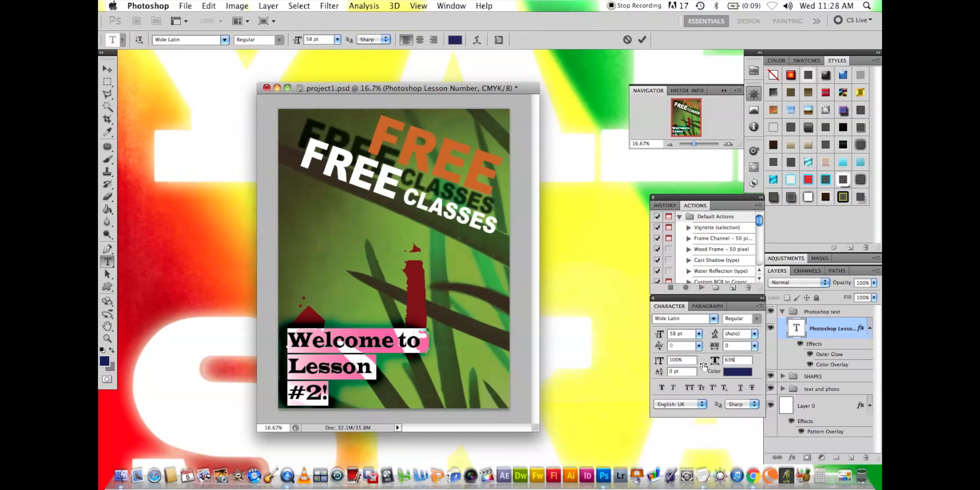
click(703, 365)
click(740, 360)
click(642, 40)
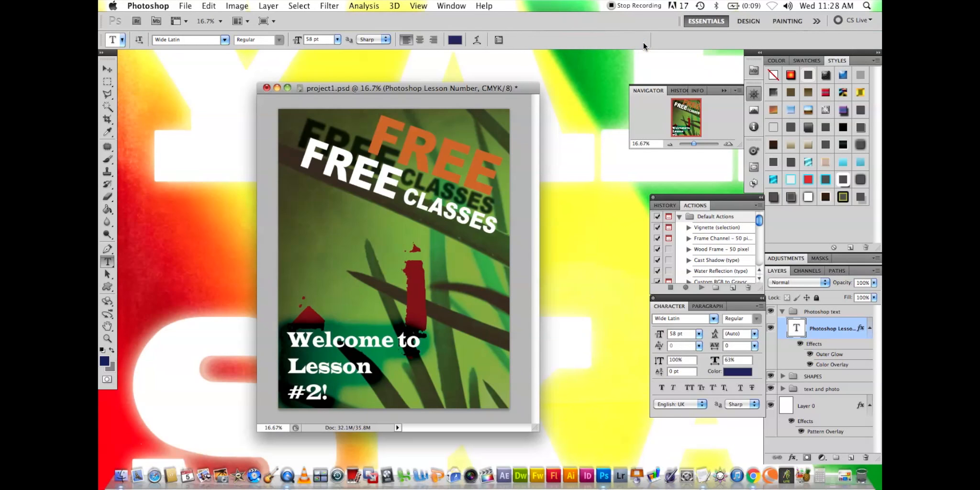